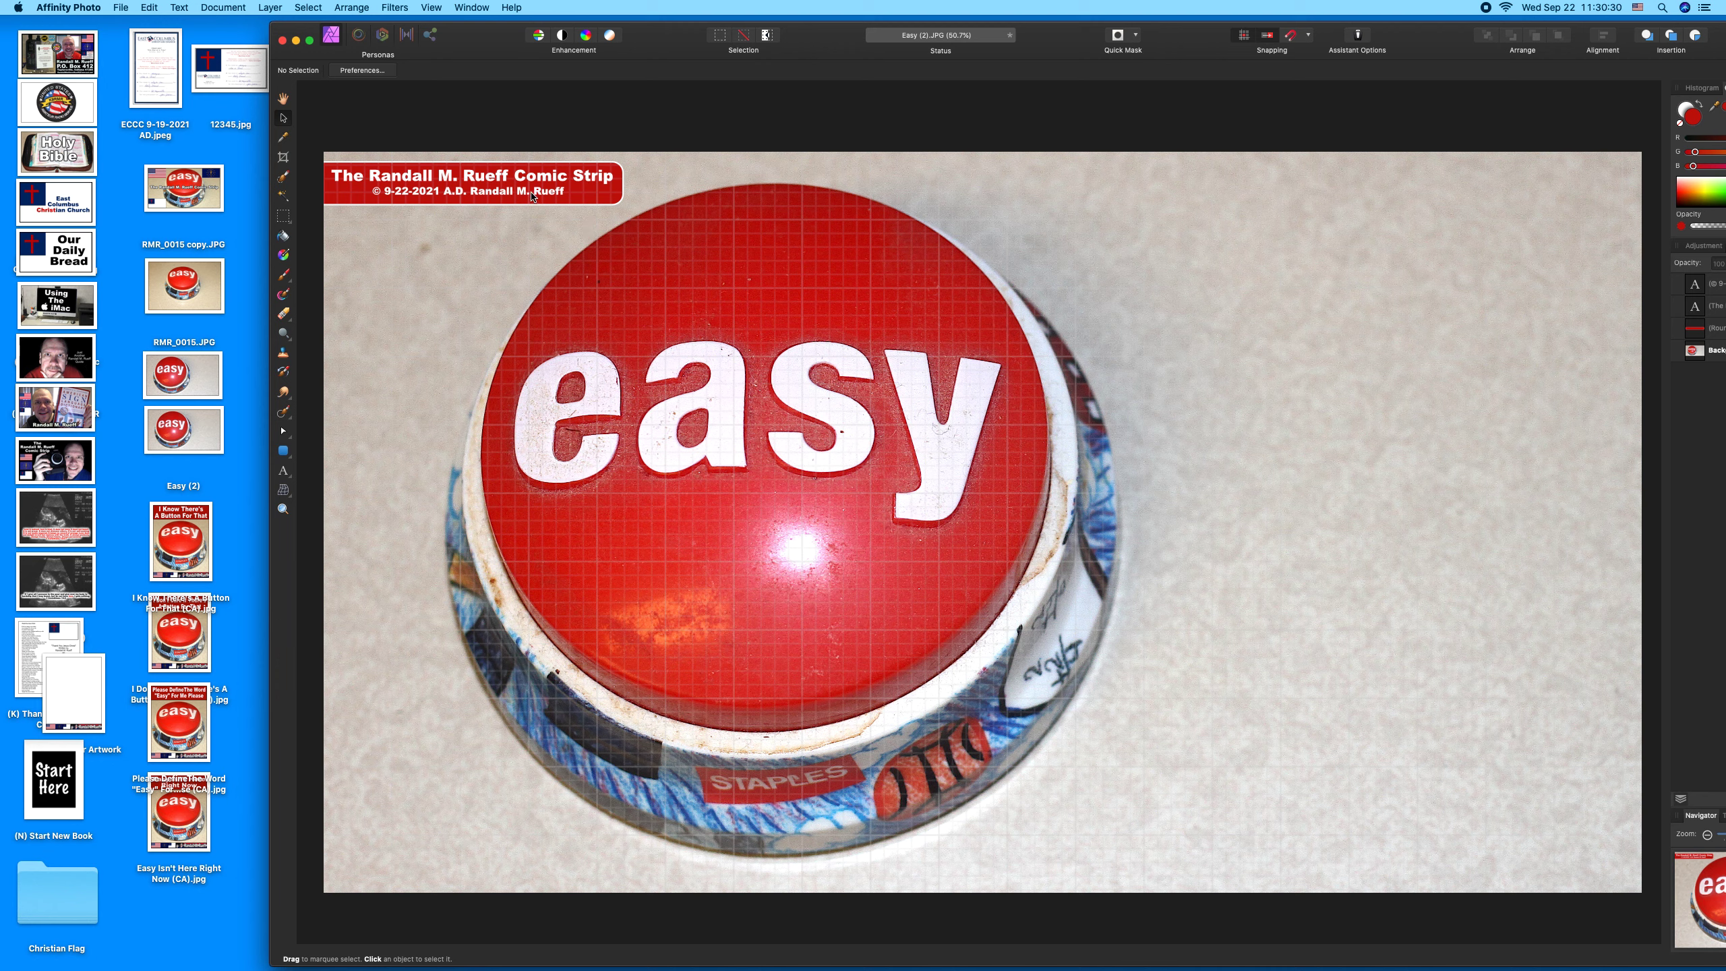
# Step: Examine the comic strip title and the copyright line in the red label by selecting each text object
pyautogui.click(531, 196)
pyautogui.moveTo(531, 196); pyautogui.dragTo(531, 198)
pyautogui.click(514, 130)
pyautogui.click(517, 181)
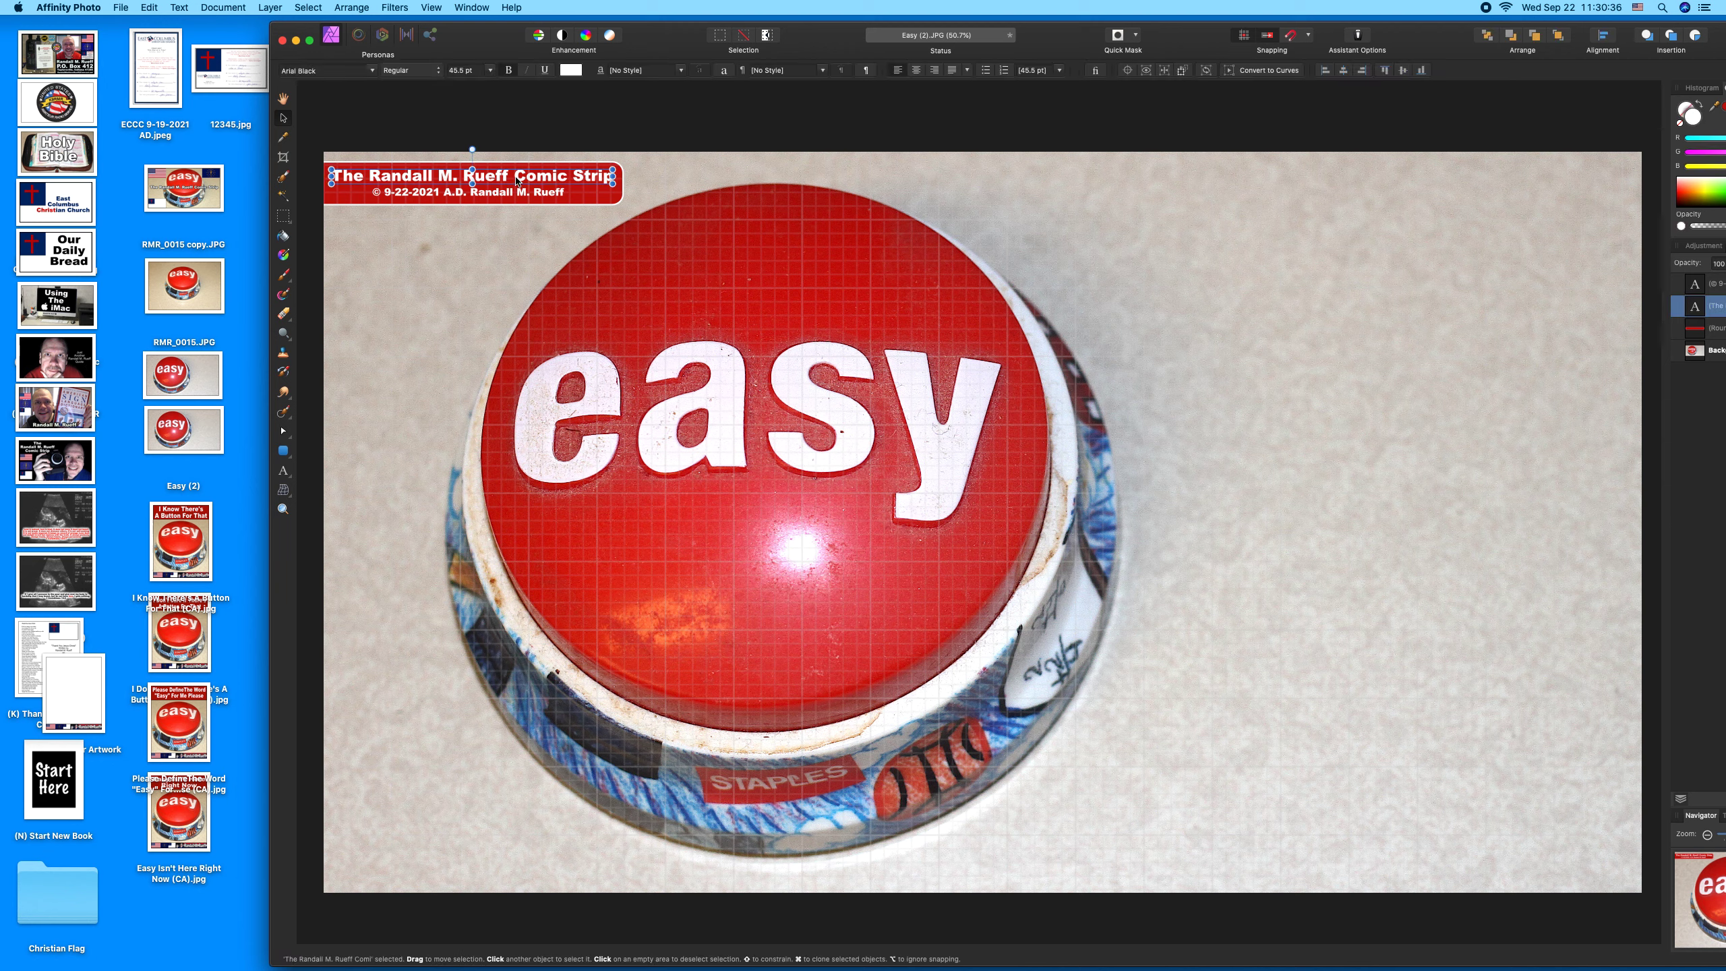
pyautogui.click(522, 149)
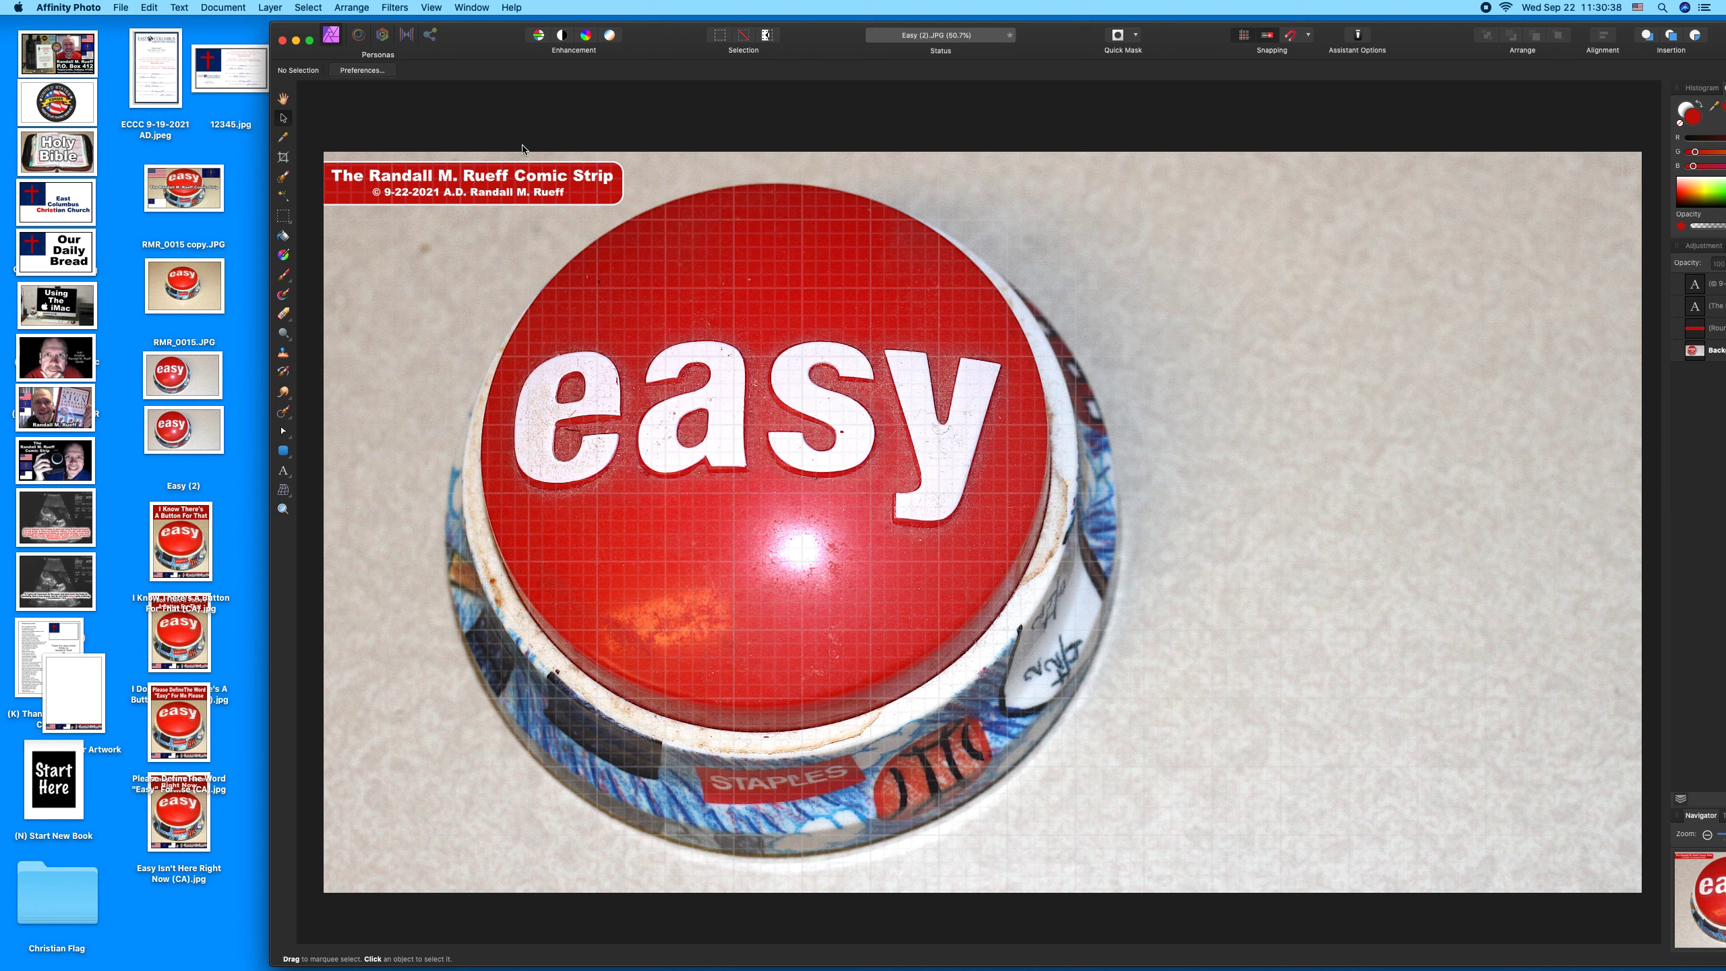
pyautogui.click(518, 194)
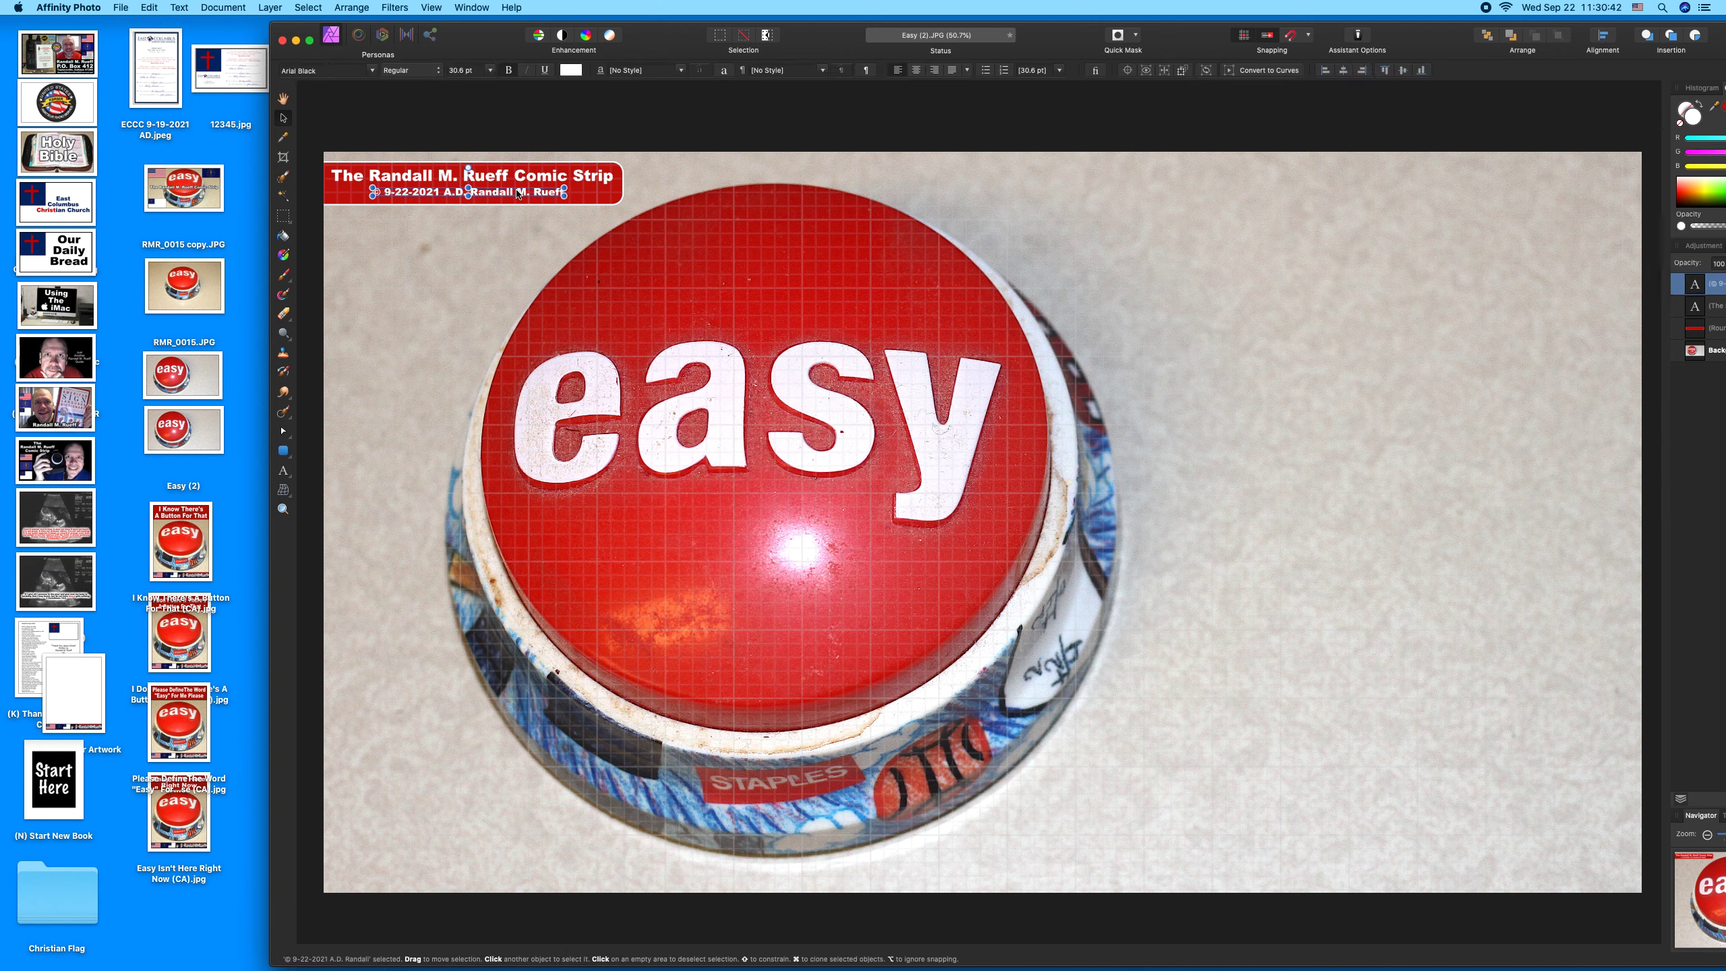
pyautogui.click(531, 131)
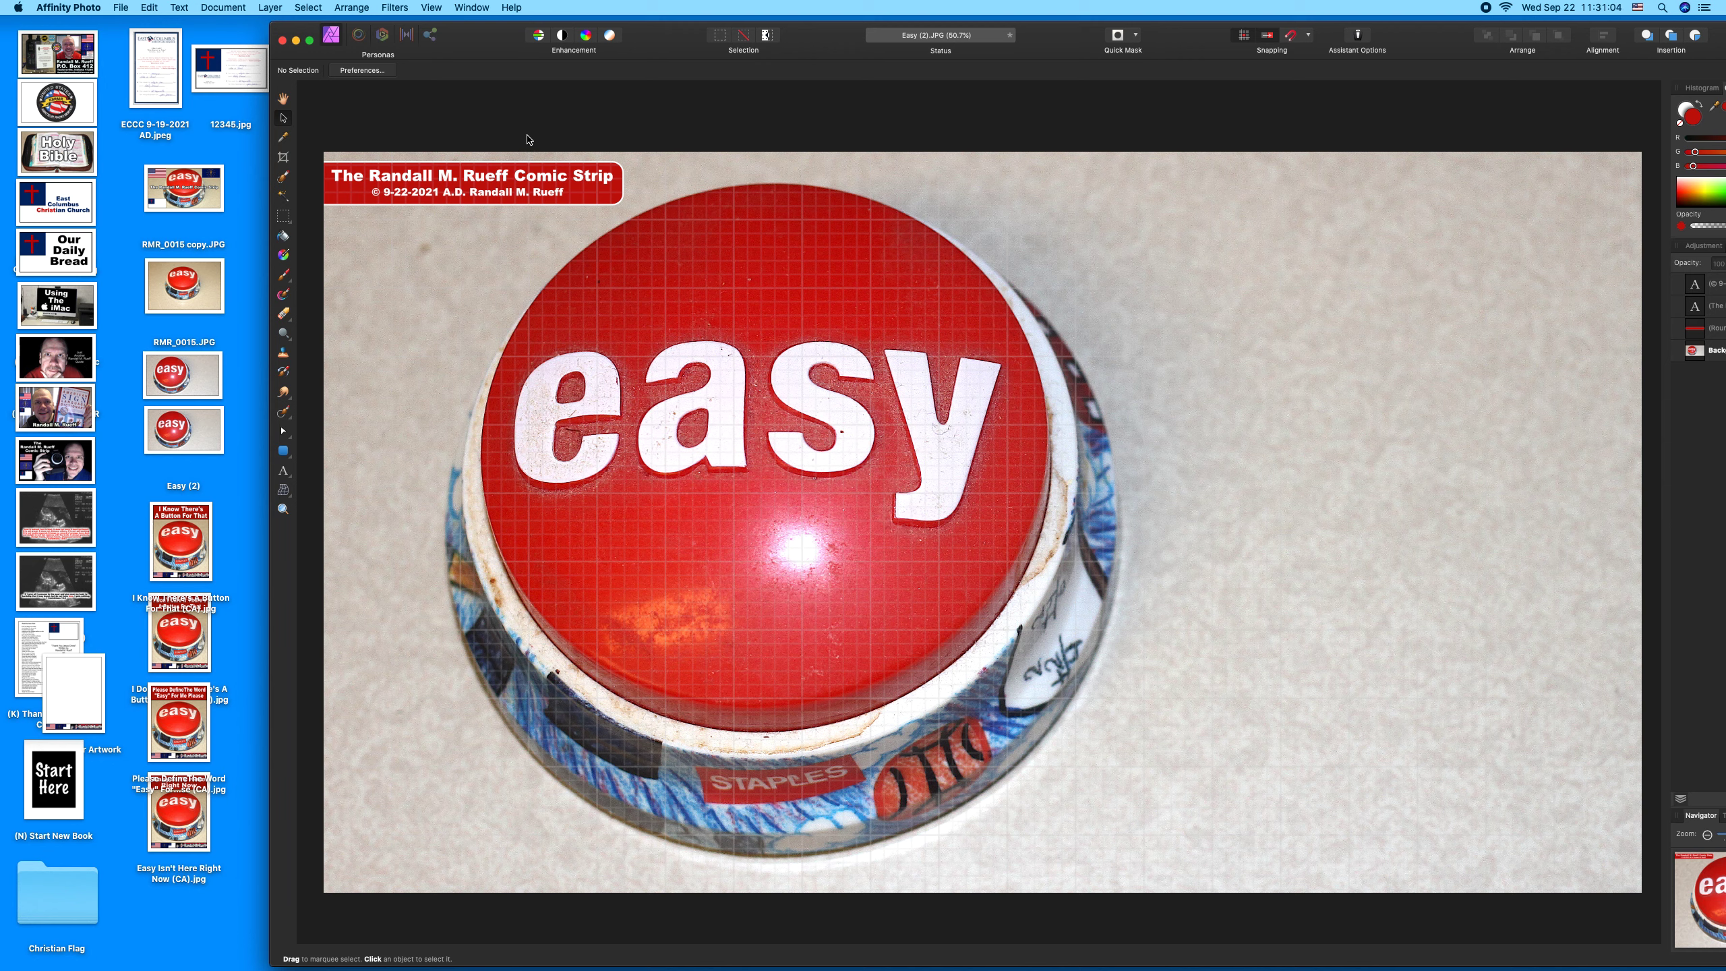
# Step: Save the Easy (2).JPG document flattened and close its window
pyautogui.press('super+w')
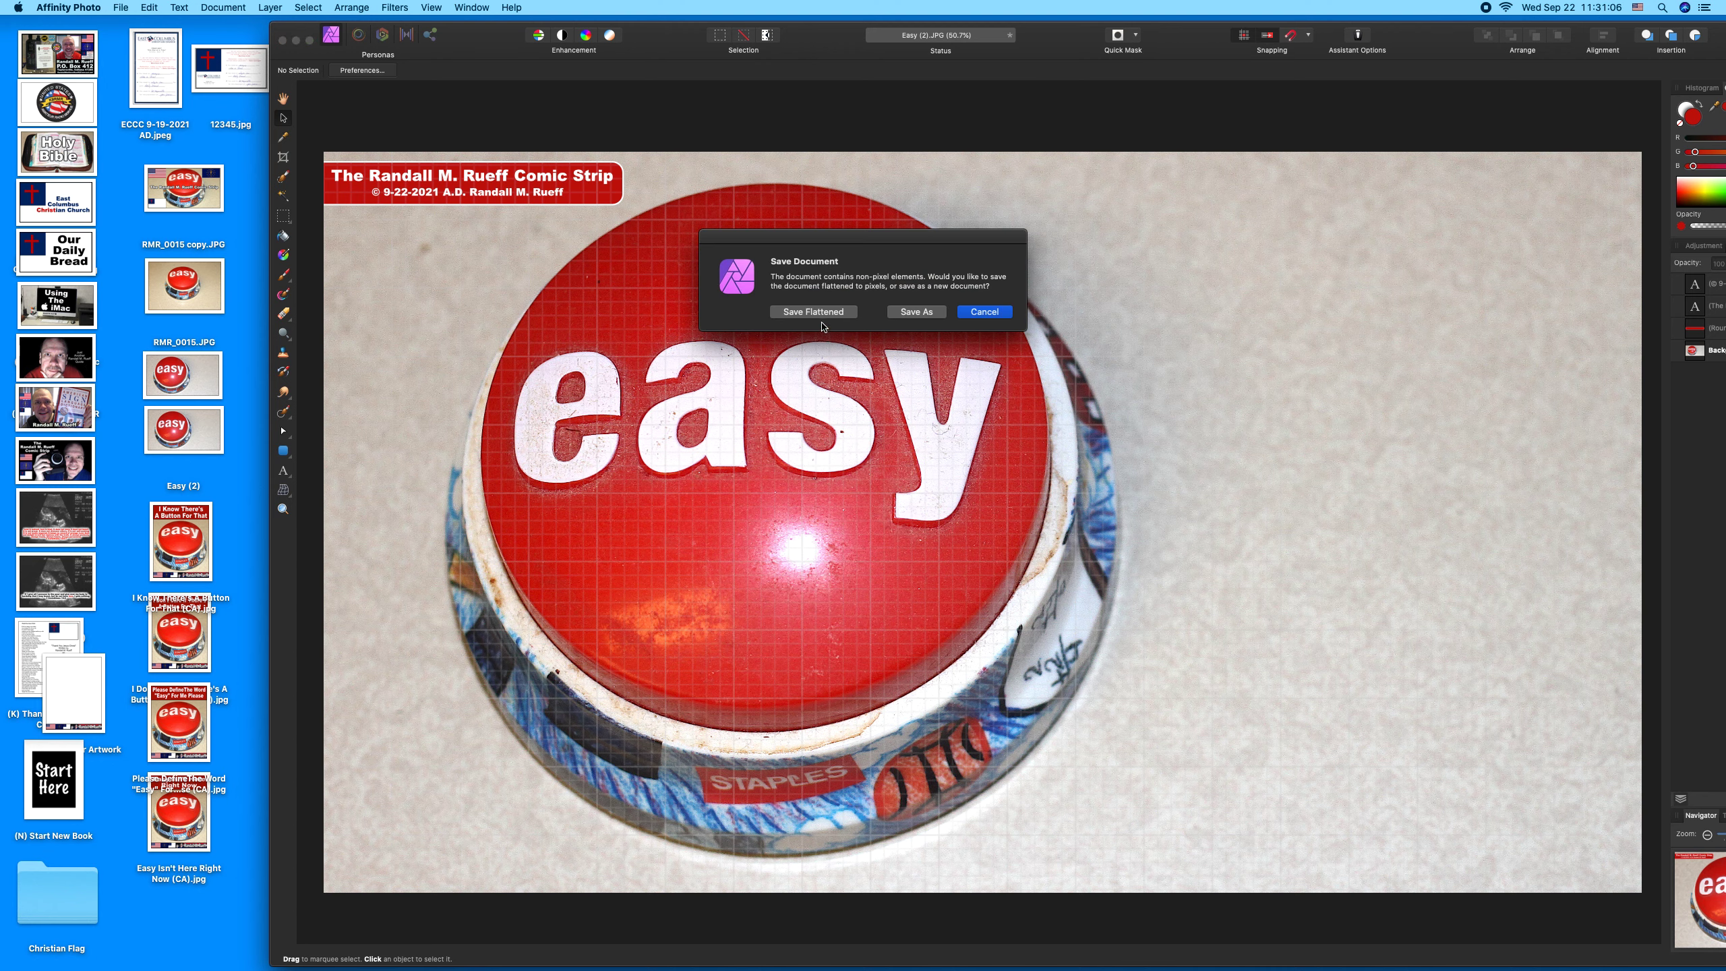
pyautogui.press('Escape')
pyautogui.press('super+s')
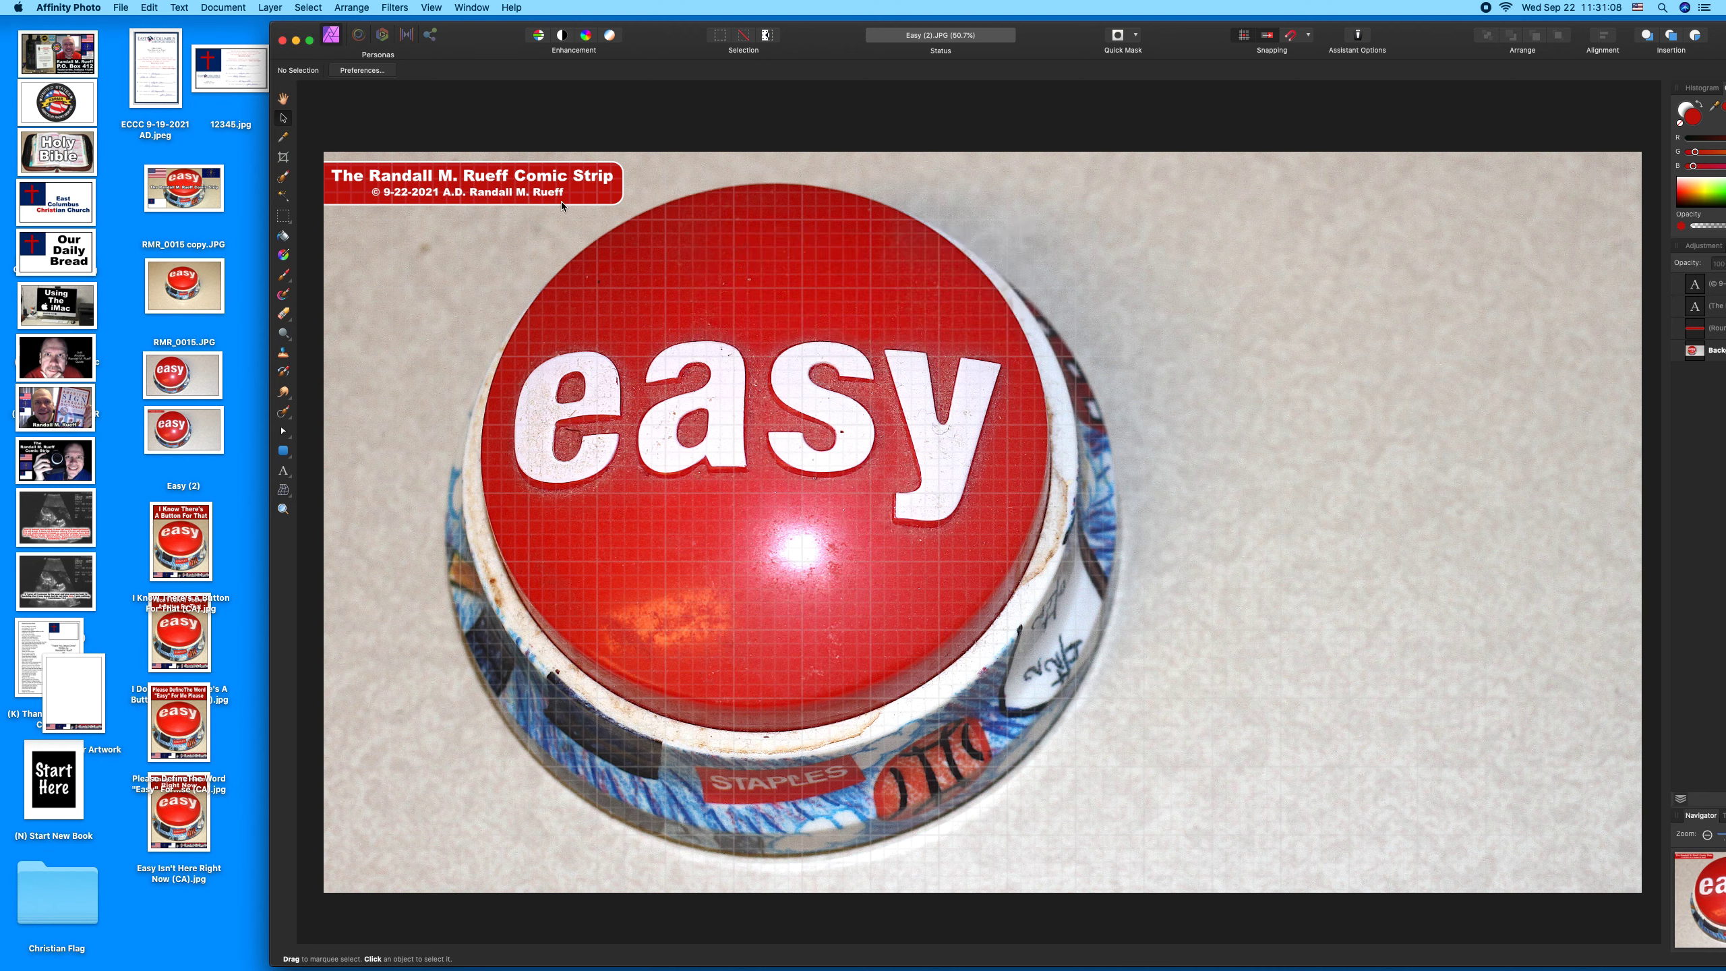
pyautogui.click(283, 41)
pyautogui.click(347, 251)
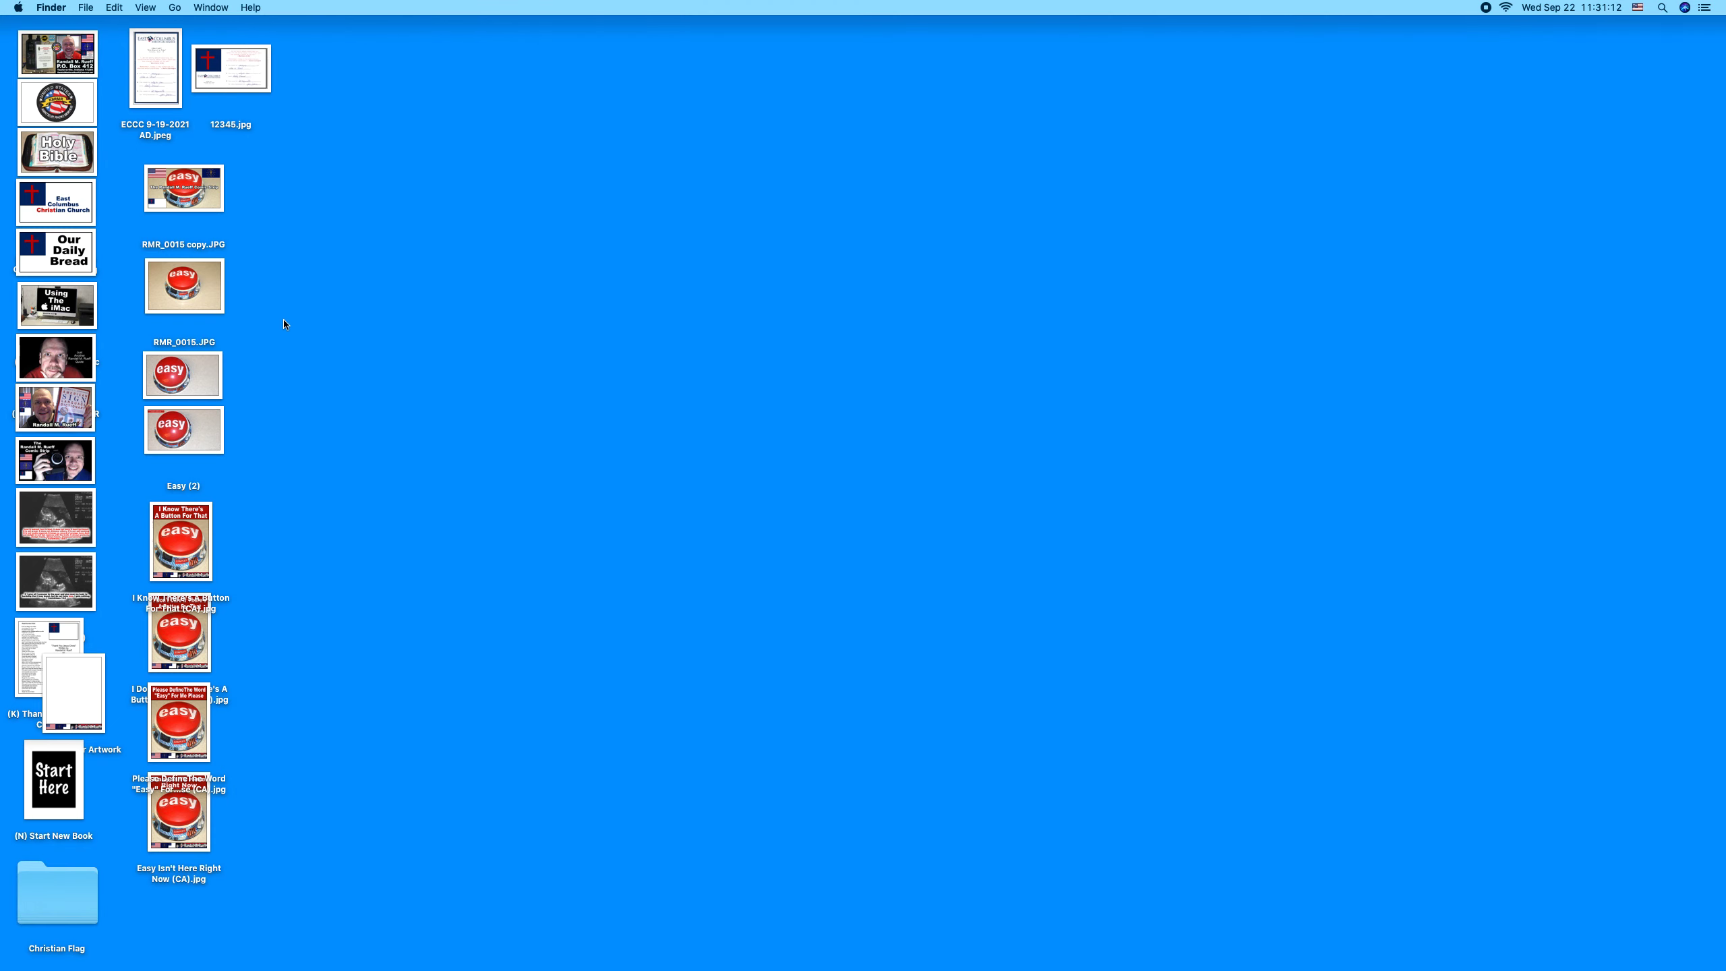
# Step: Duplicate RMR_0015.JPG on the desktop and check the file information of the copy
pyautogui.click(218, 297)
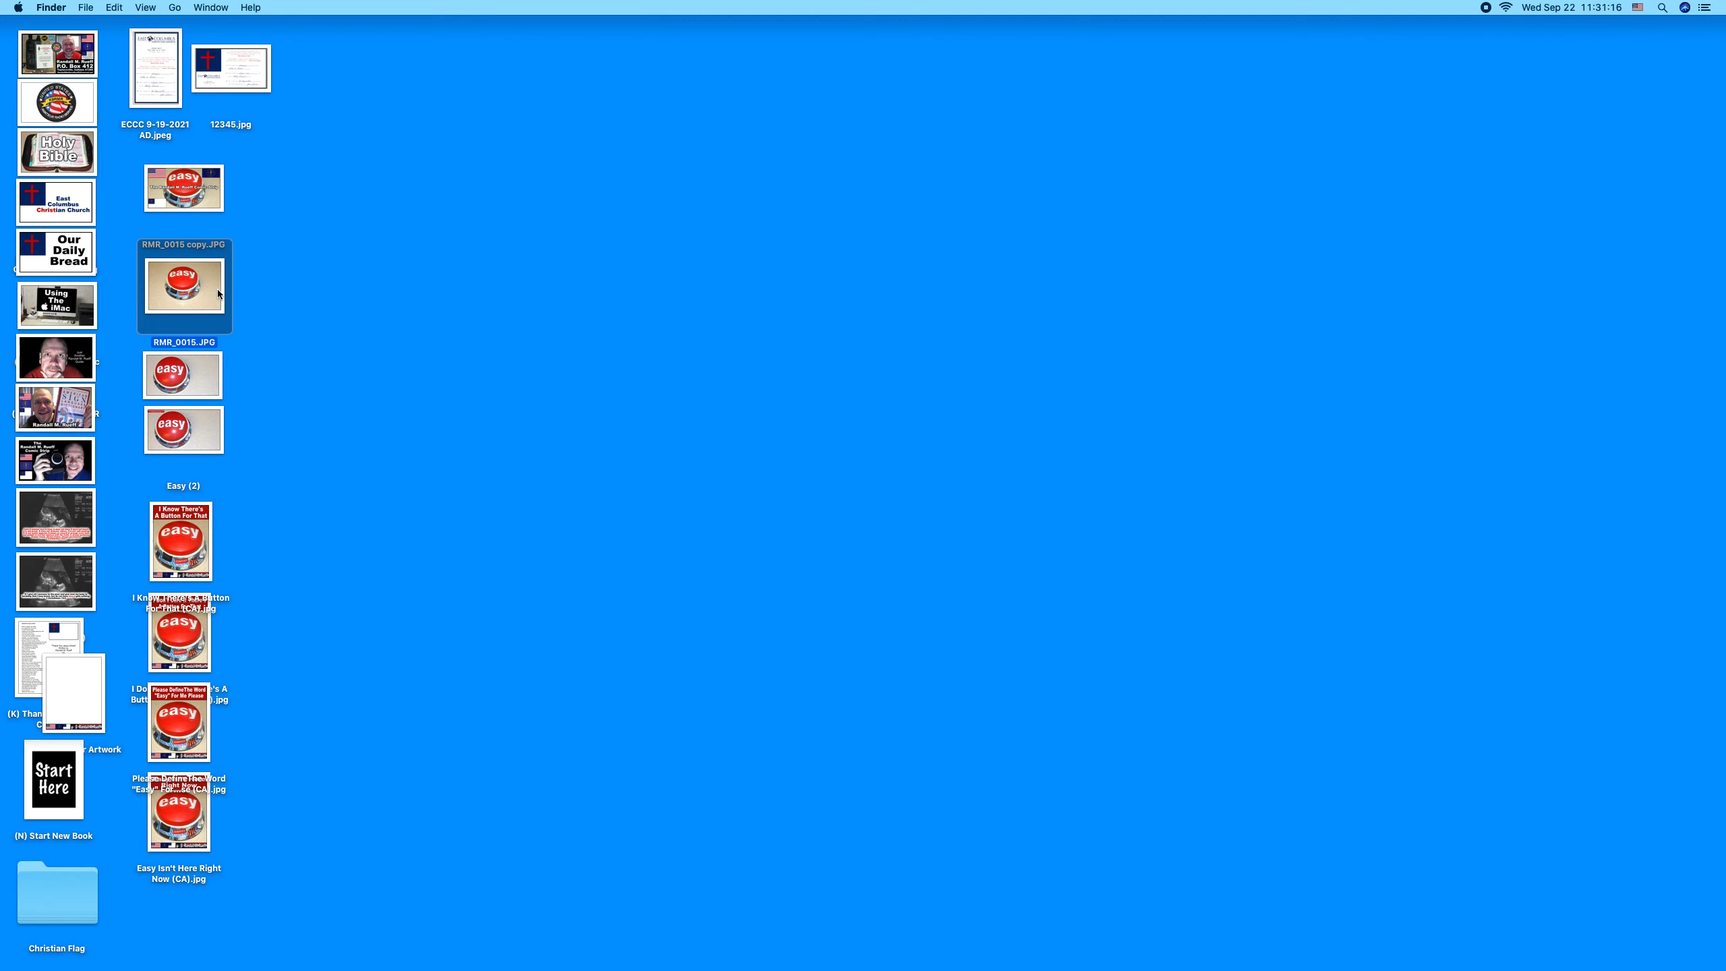
pyautogui.moveTo(218, 297); pyautogui.dragTo(341, 341)
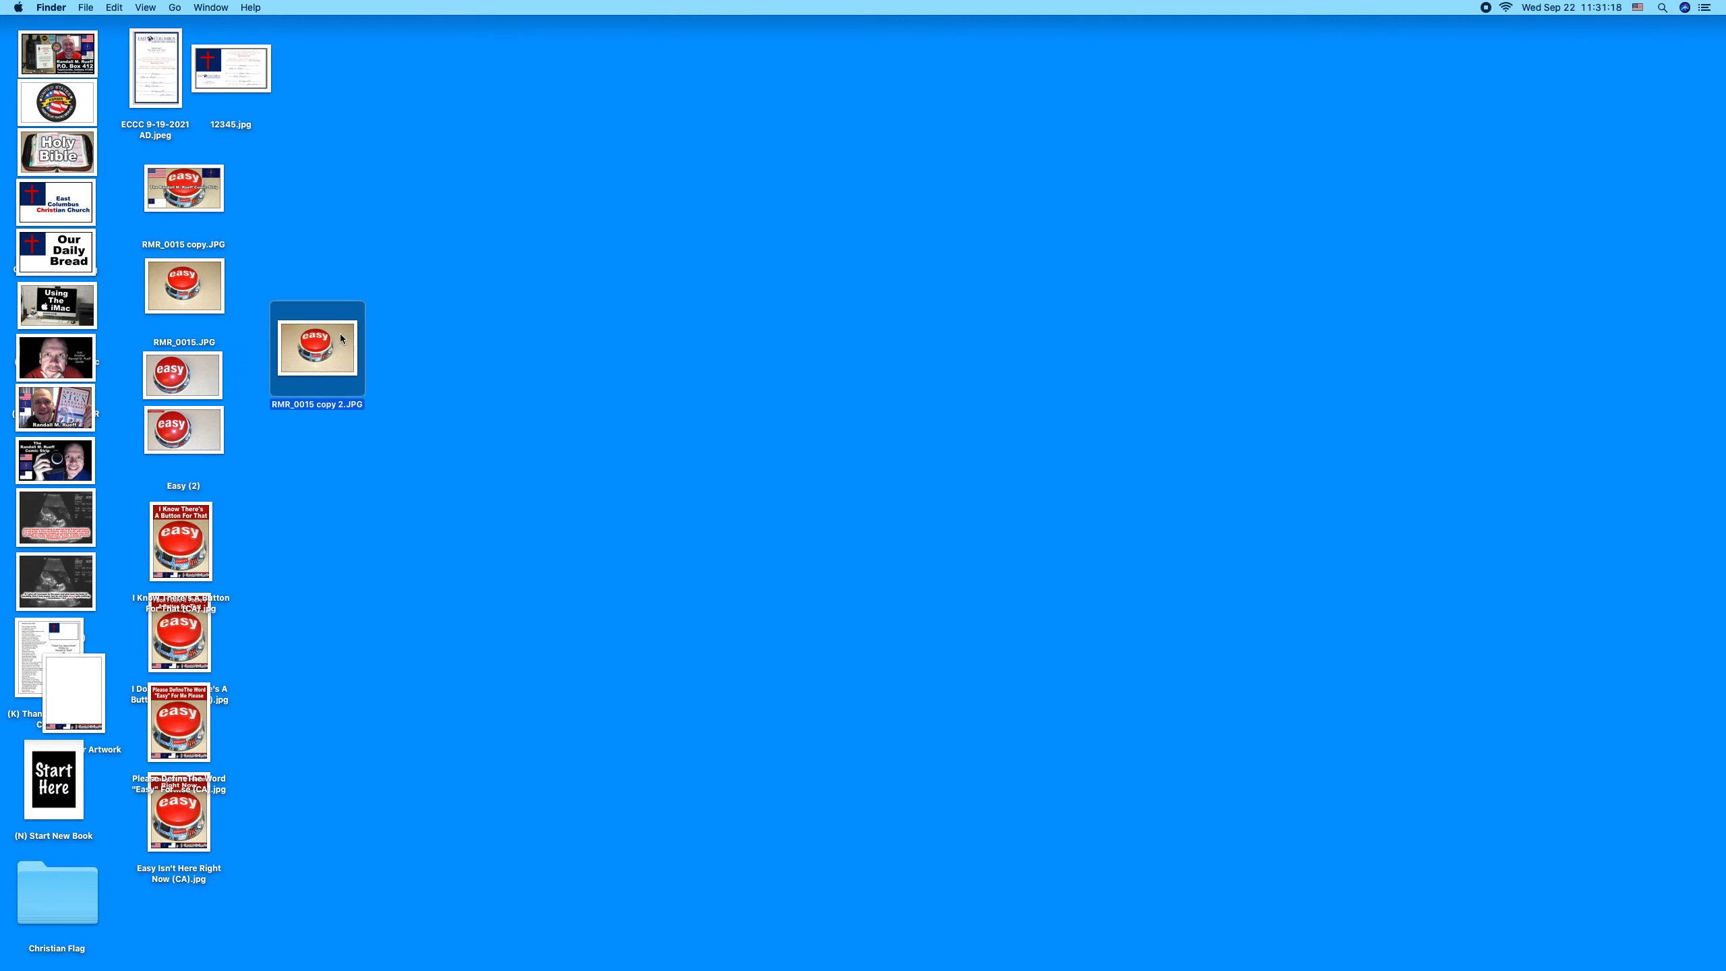
pyautogui.press('super+i')
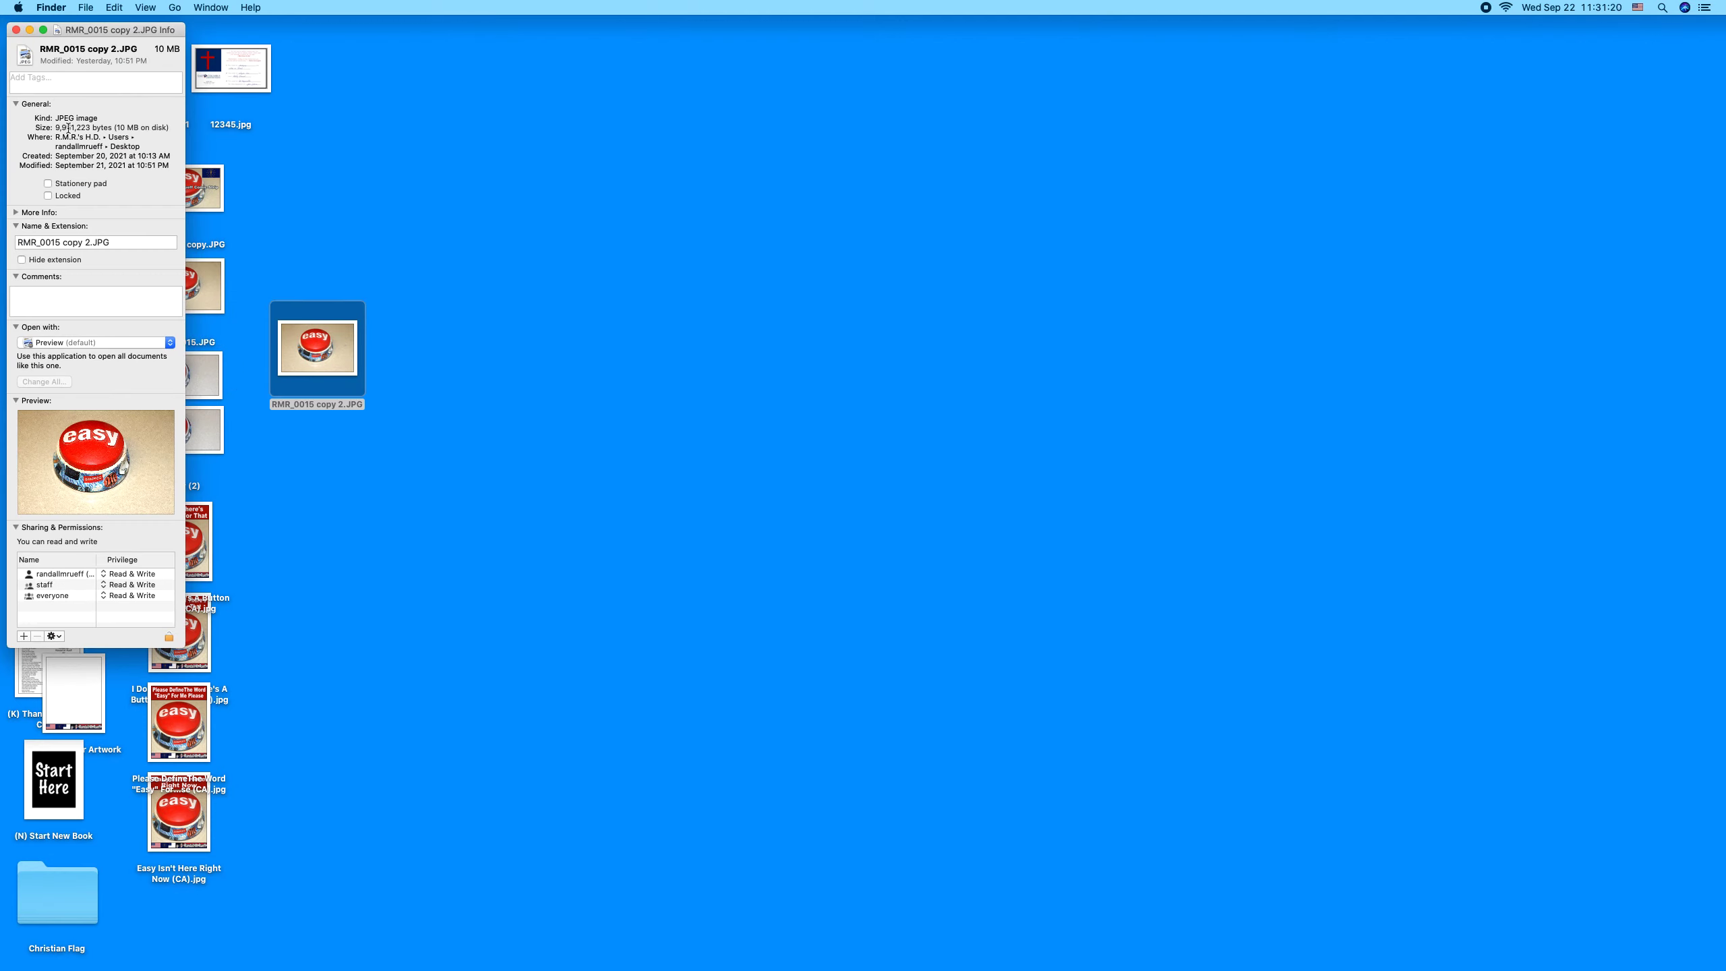
pyautogui.click(15, 30)
pyautogui.click(551, 231)
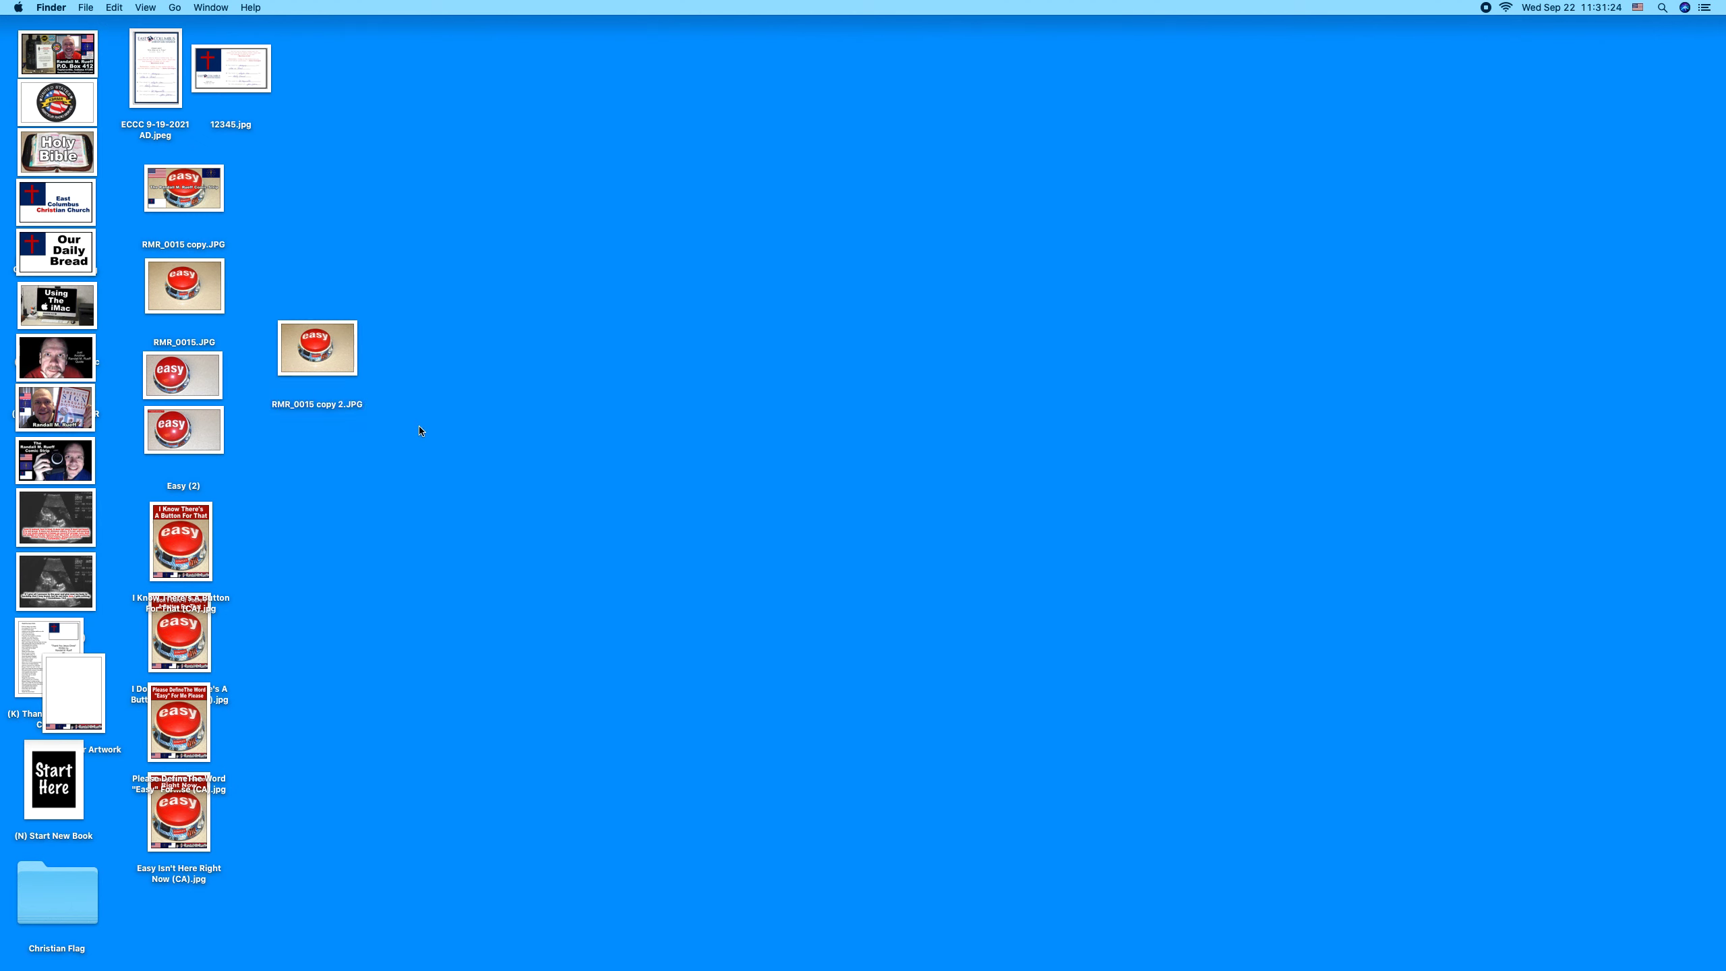
# Step: Rename the duplicated desktop image as BBBBBBBBB
pyautogui.click(347, 406)
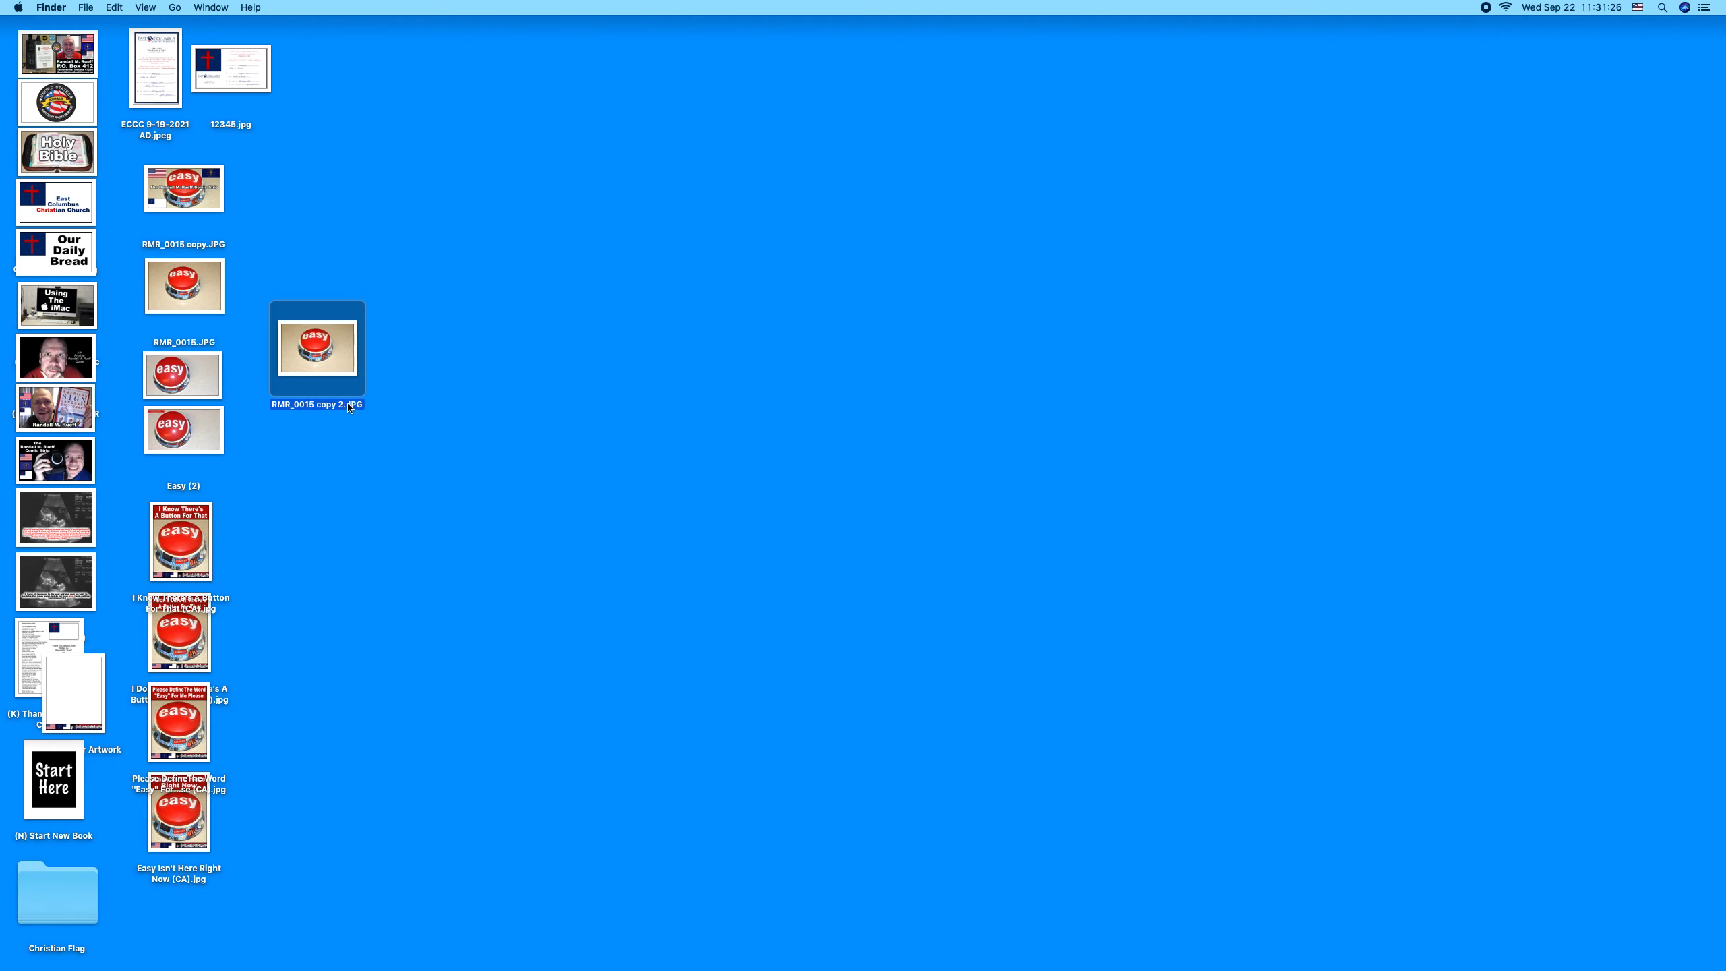
pyautogui.click(348, 405)
pyautogui.write('BBBBBBBBB')
pyautogui.click(448, 434)
# Step: Switch to Affinity Photo, open BBBBBBBBB from the Desktop, and shift the document window so it is fully usable
pyautogui.moveTo(1725, 401)
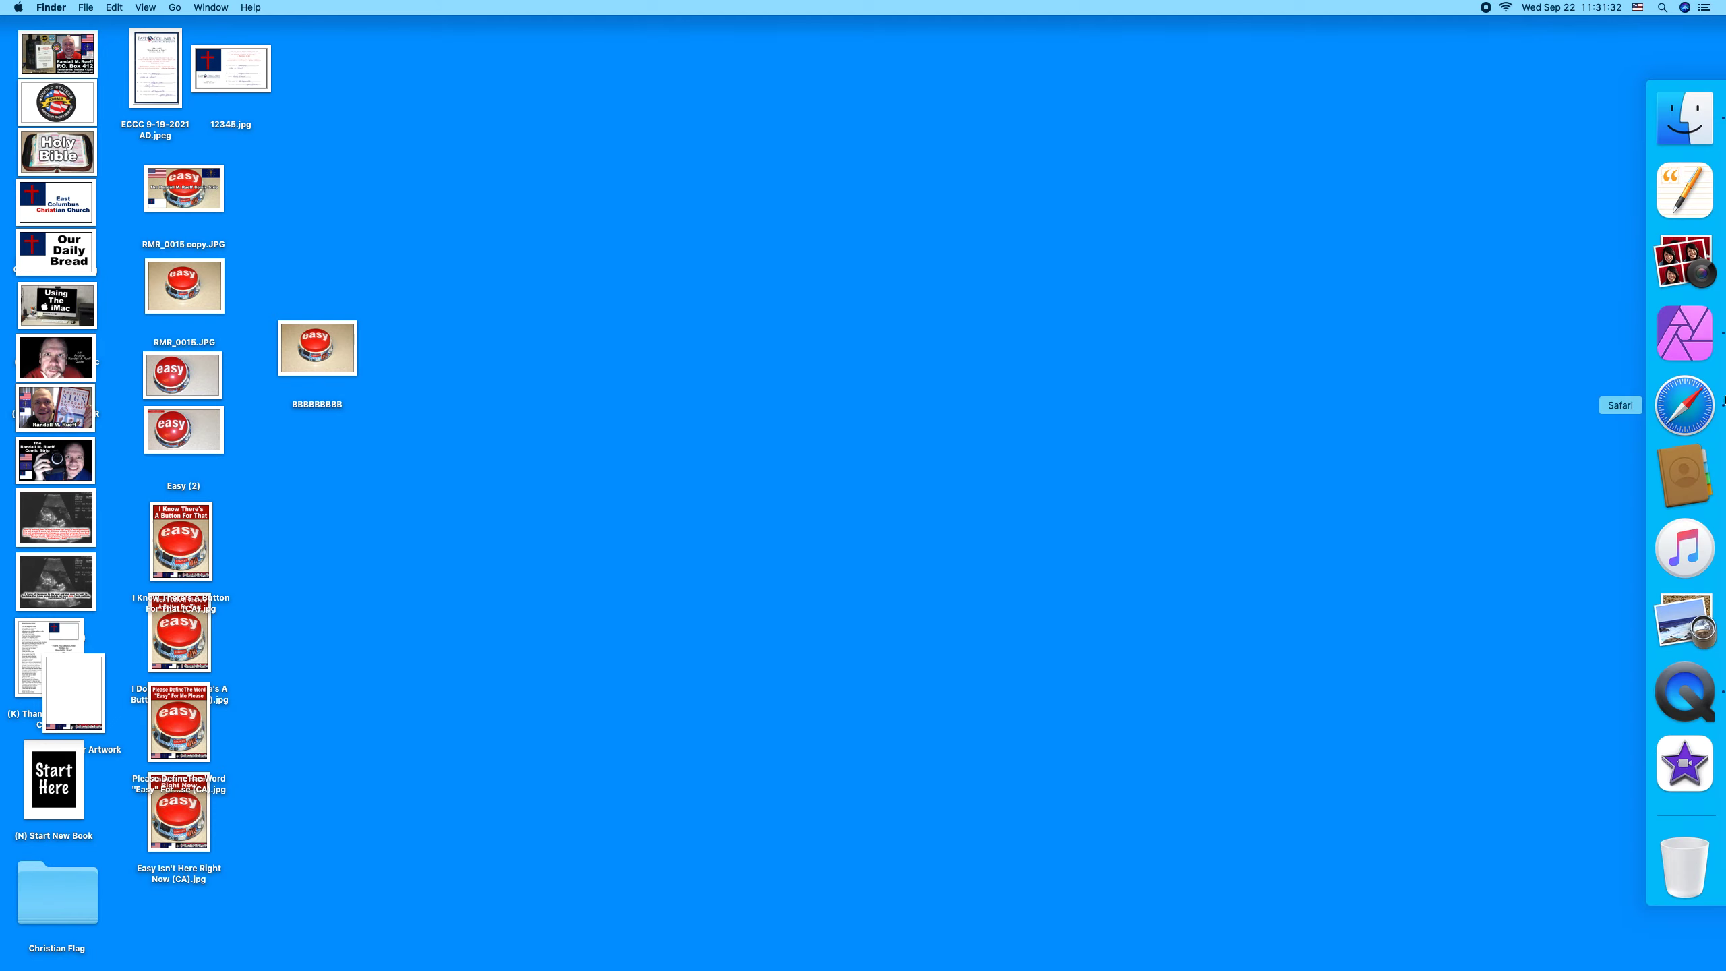
pyautogui.click(1685, 331)
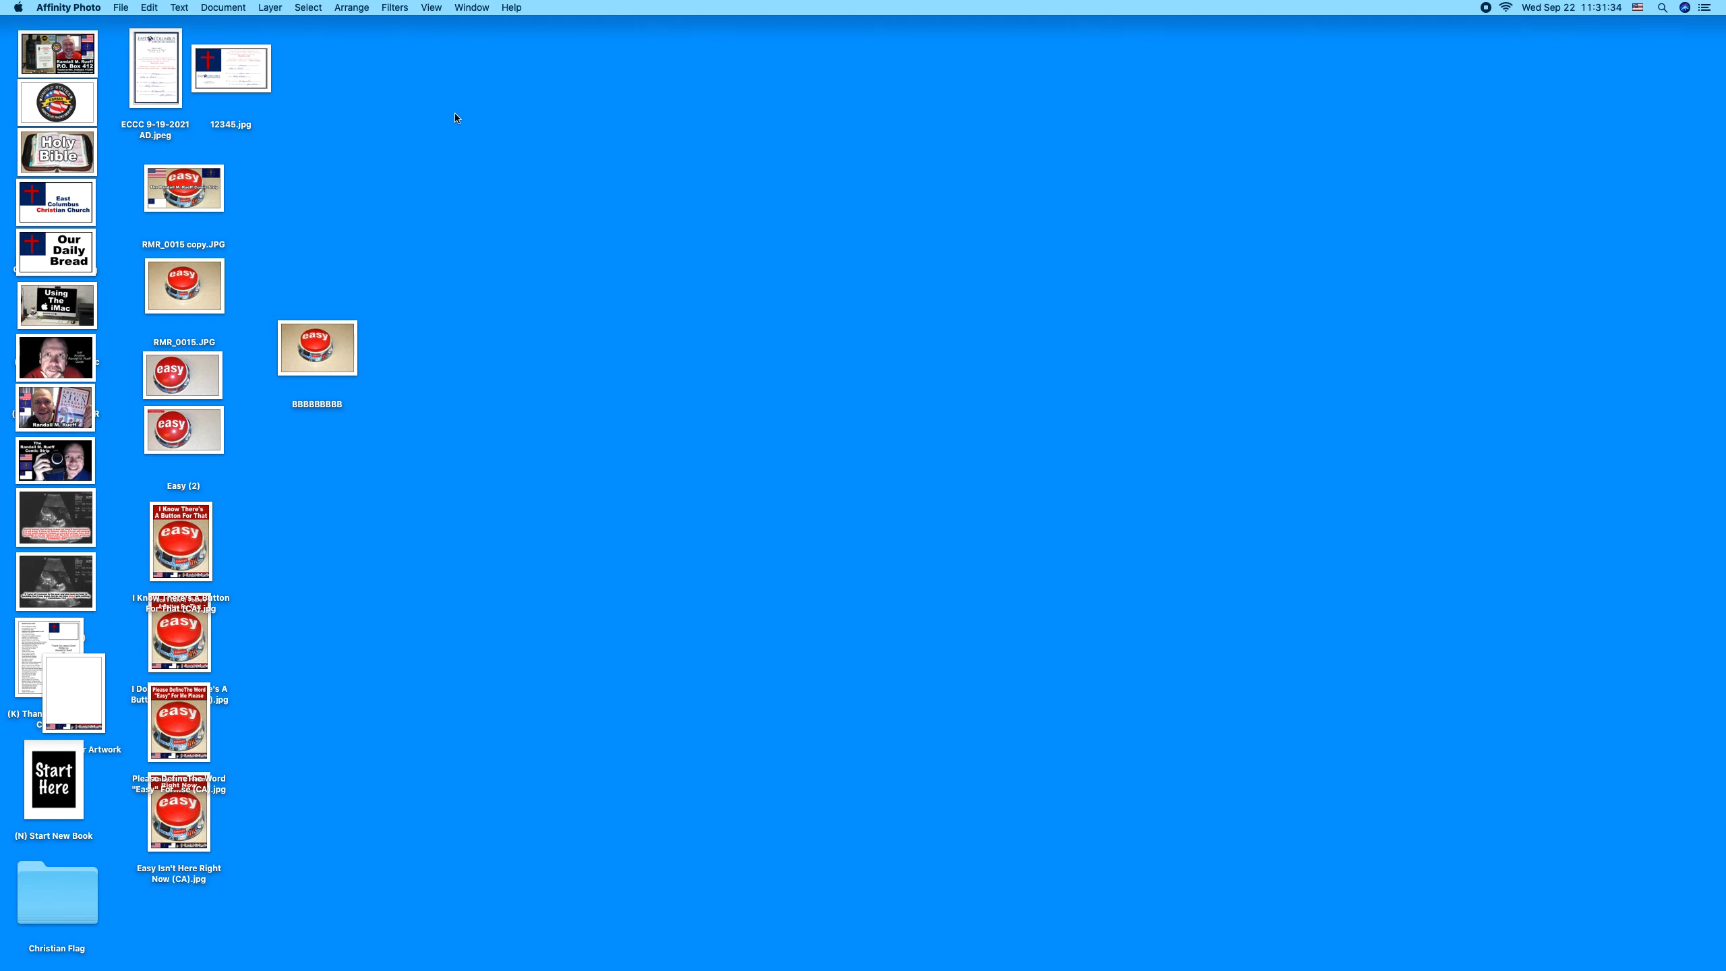
pyautogui.click(120, 5)
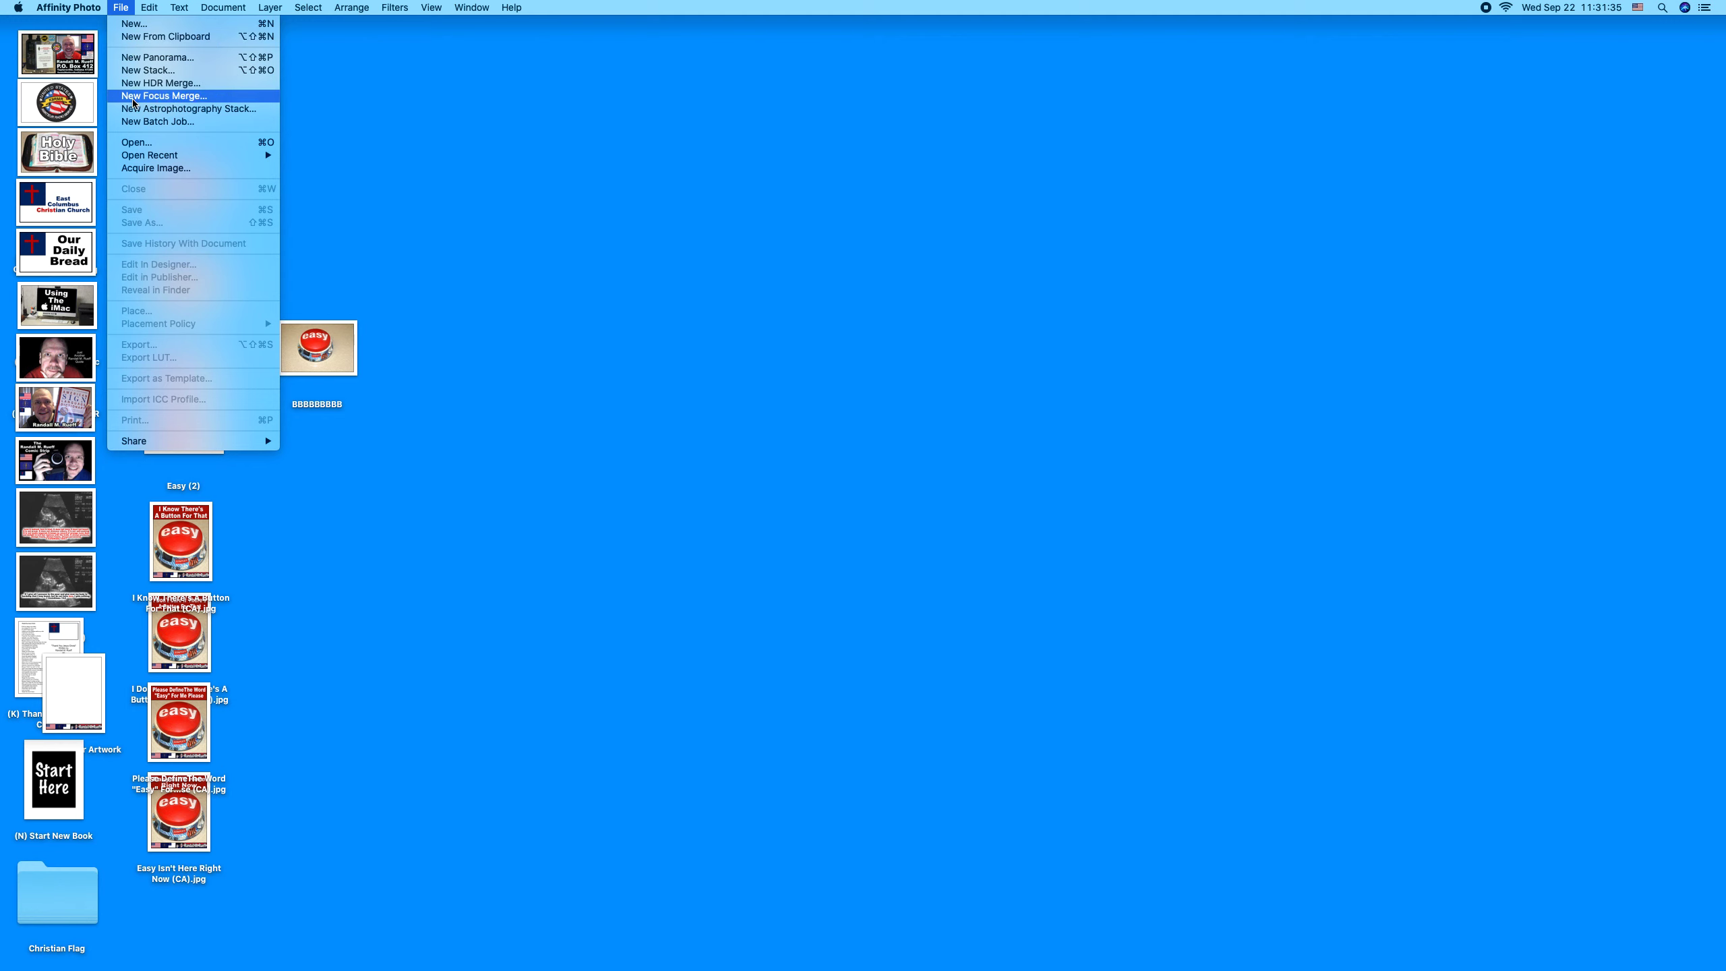
pyautogui.click(125, 143)
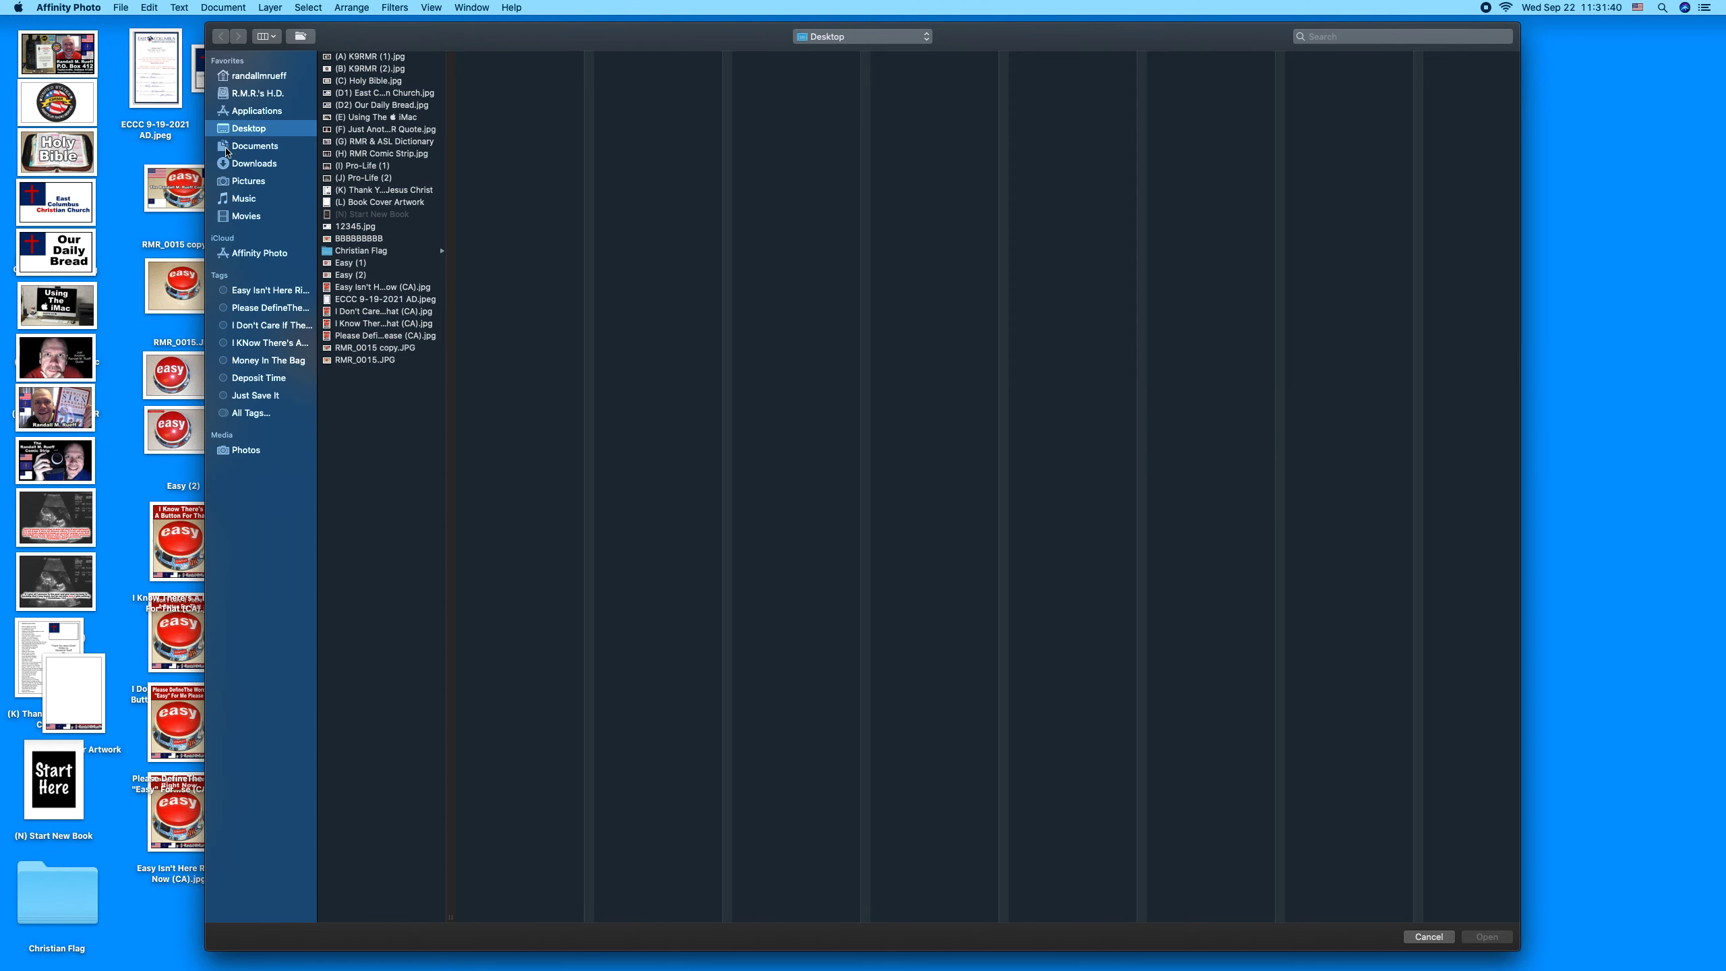
pyautogui.click(365, 238)
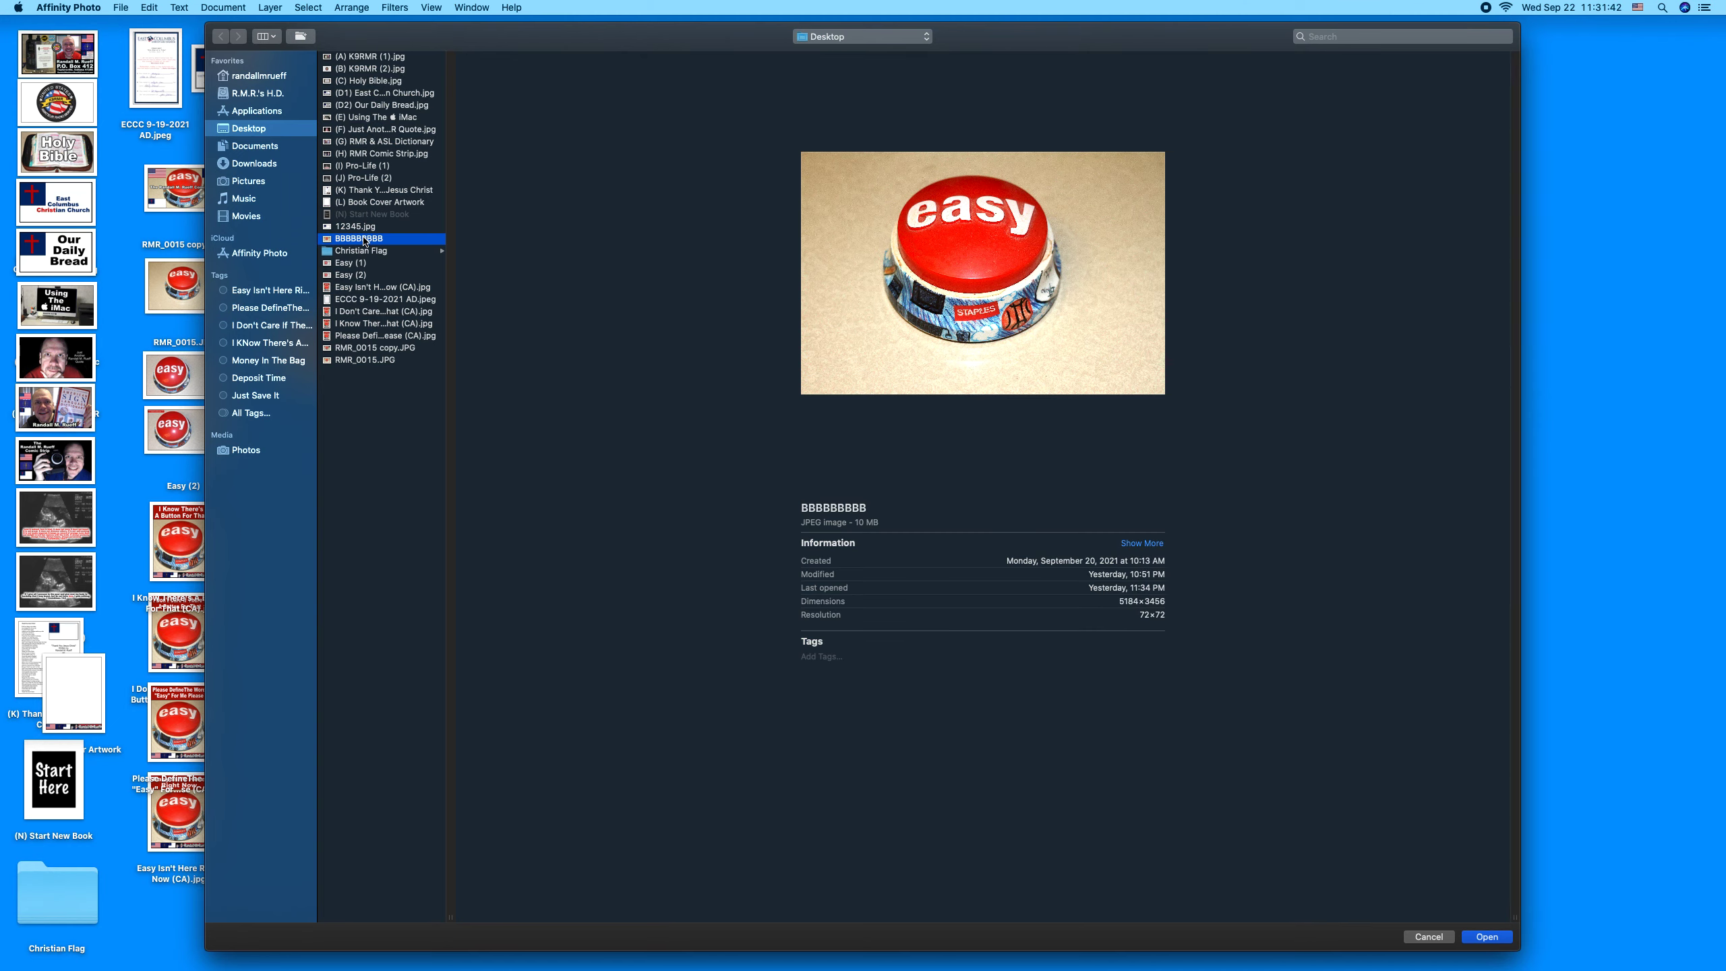
pyautogui.doubleClick(365, 238)
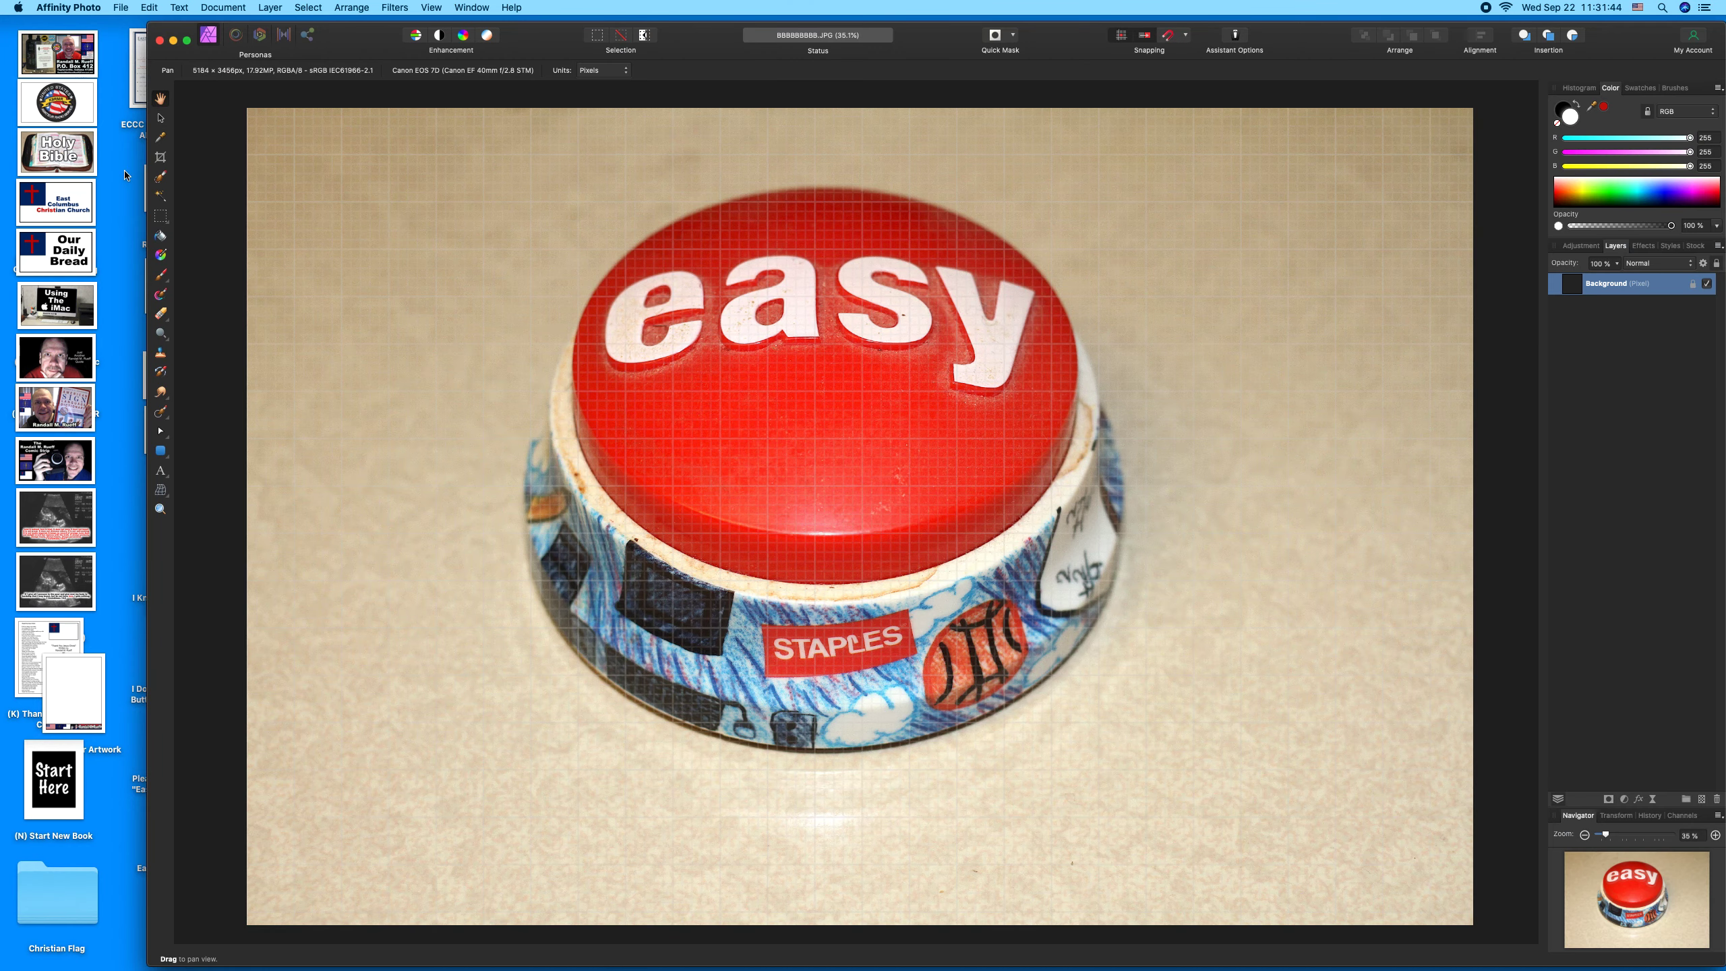
pyautogui.moveTo(357, 36); pyautogui.dragTo(219, 37)
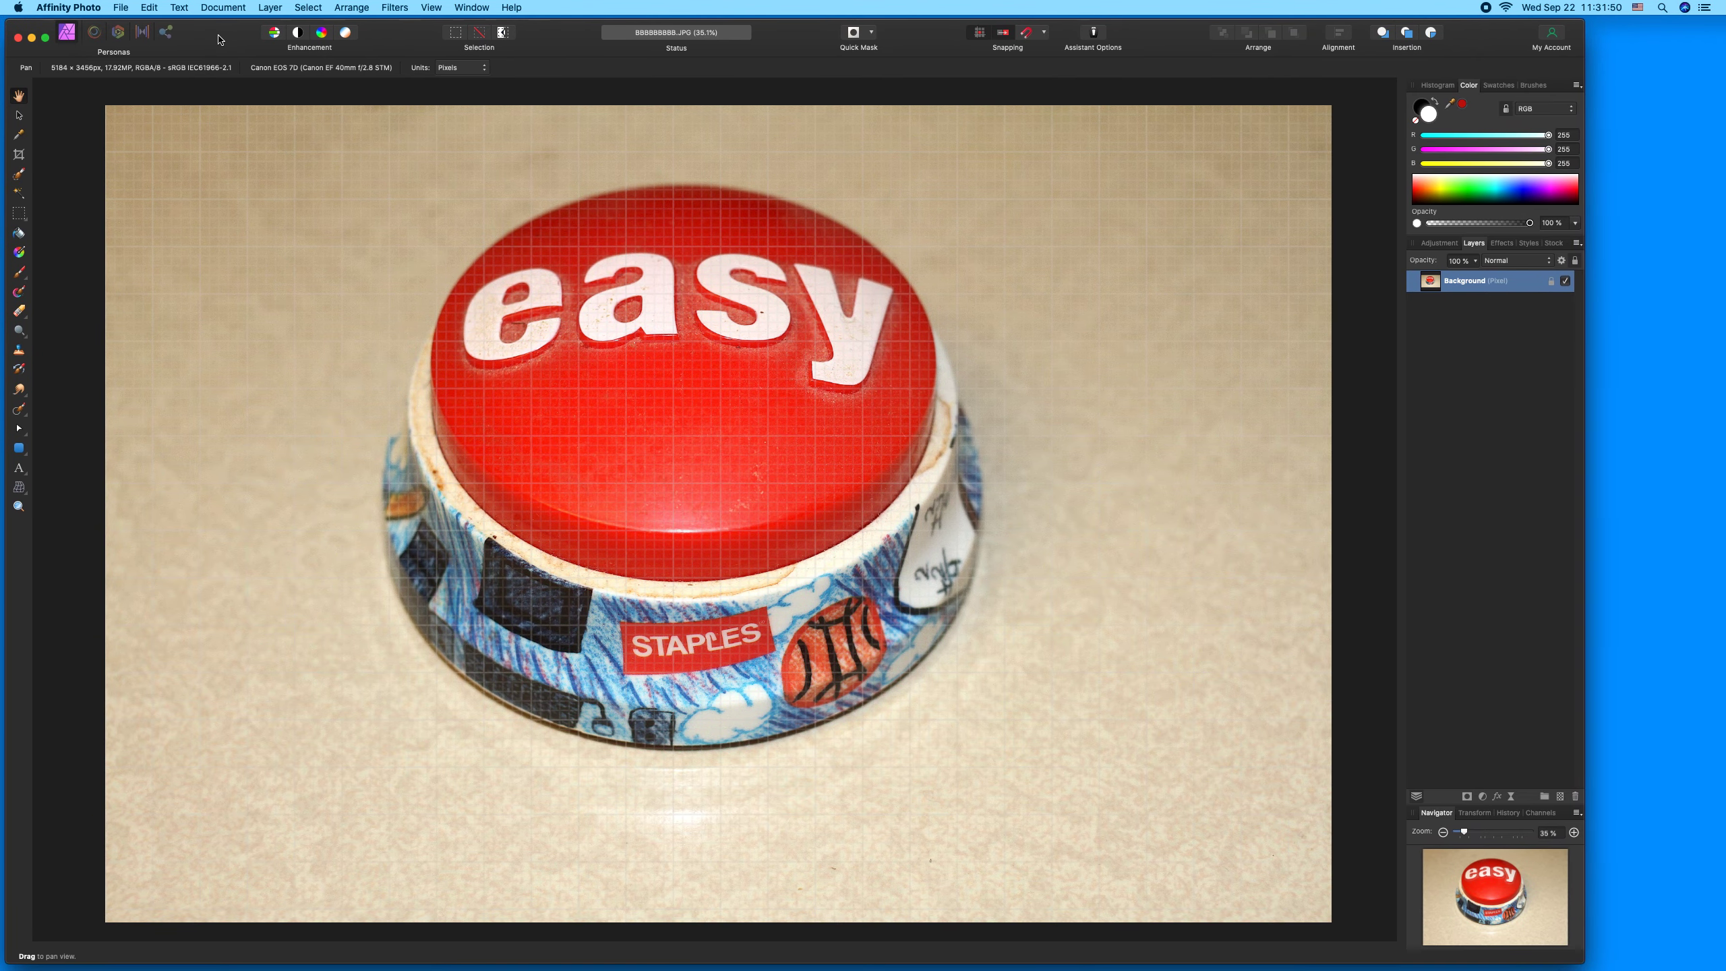
# Step: Try cropping the photo to a 16:9 area of about 4622 × 2599 px around the easy button, and undo the crop
pyautogui.click(19, 155)
pyautogui.moveTo(945, 587); pyautogui.dragTo(946, 581)
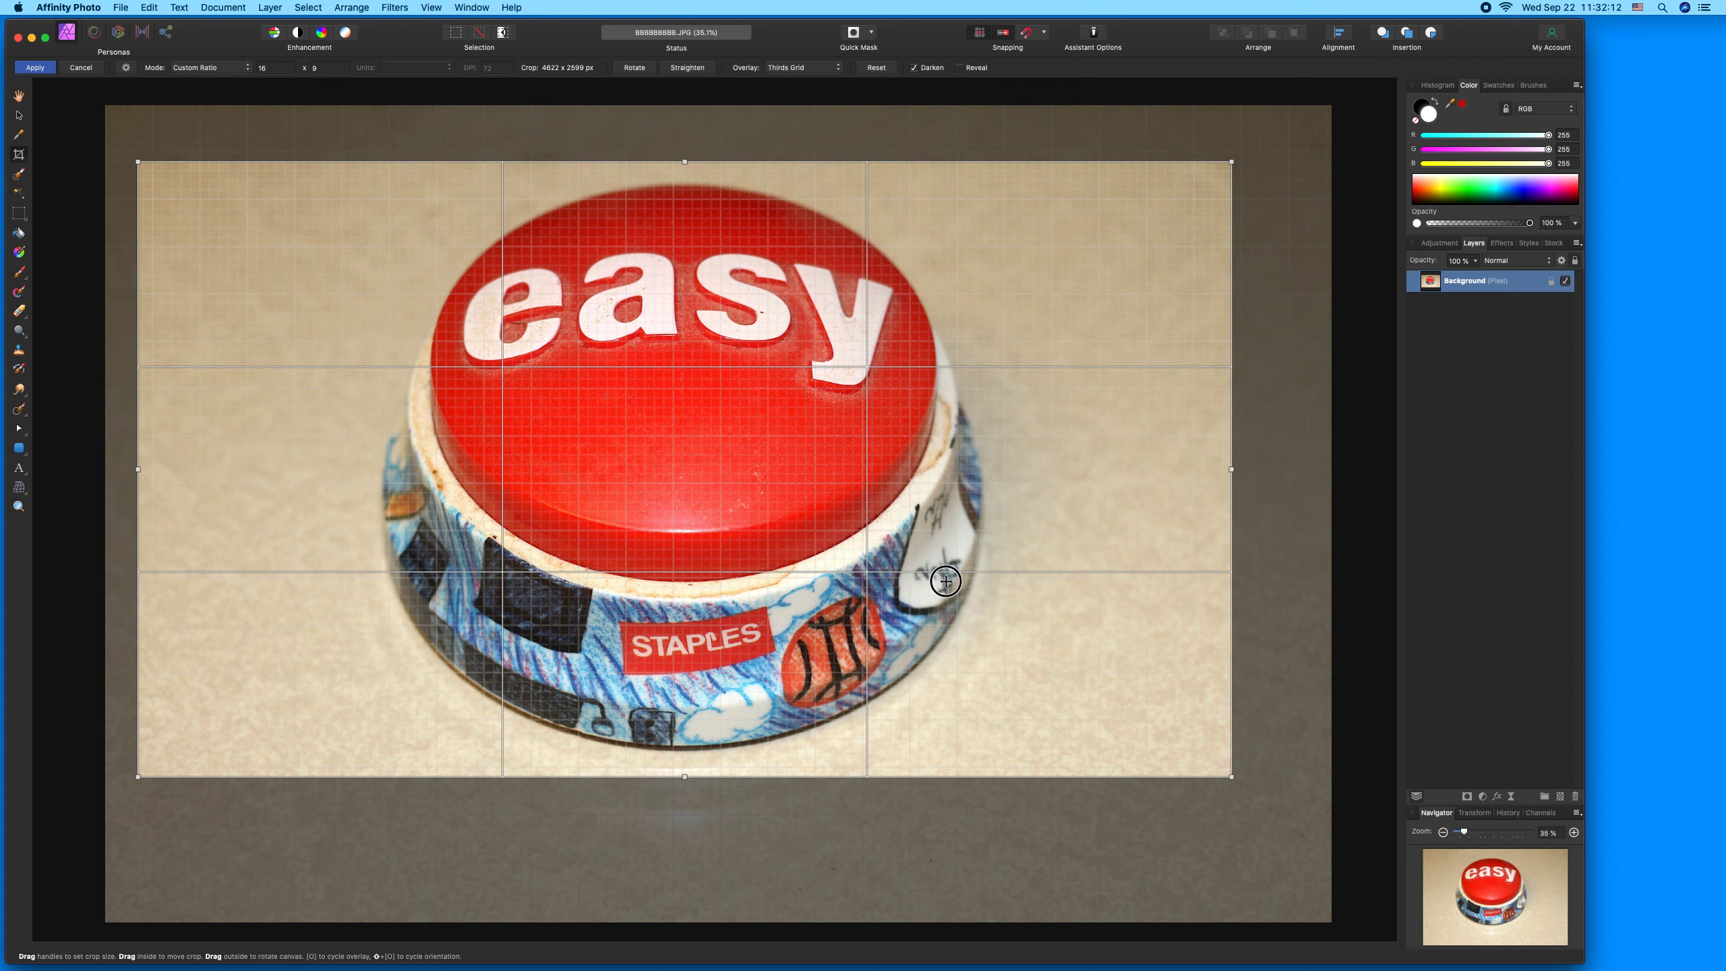
pyautogui.press('h')
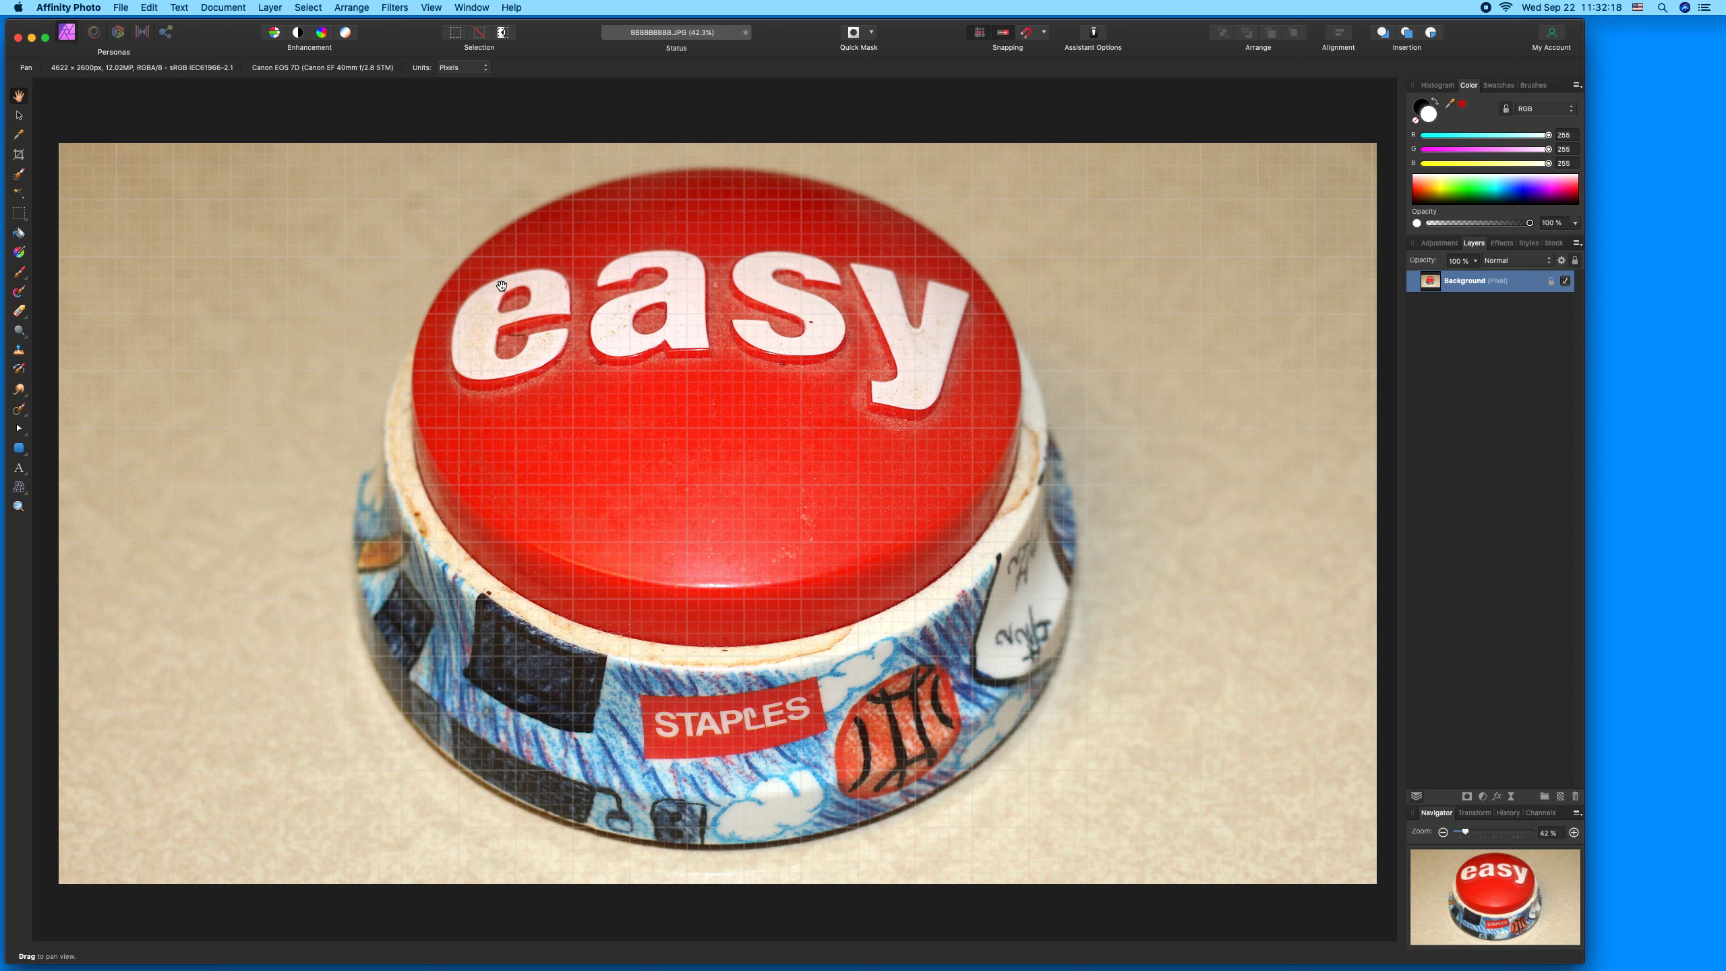
pyautogui.click(149, 7)
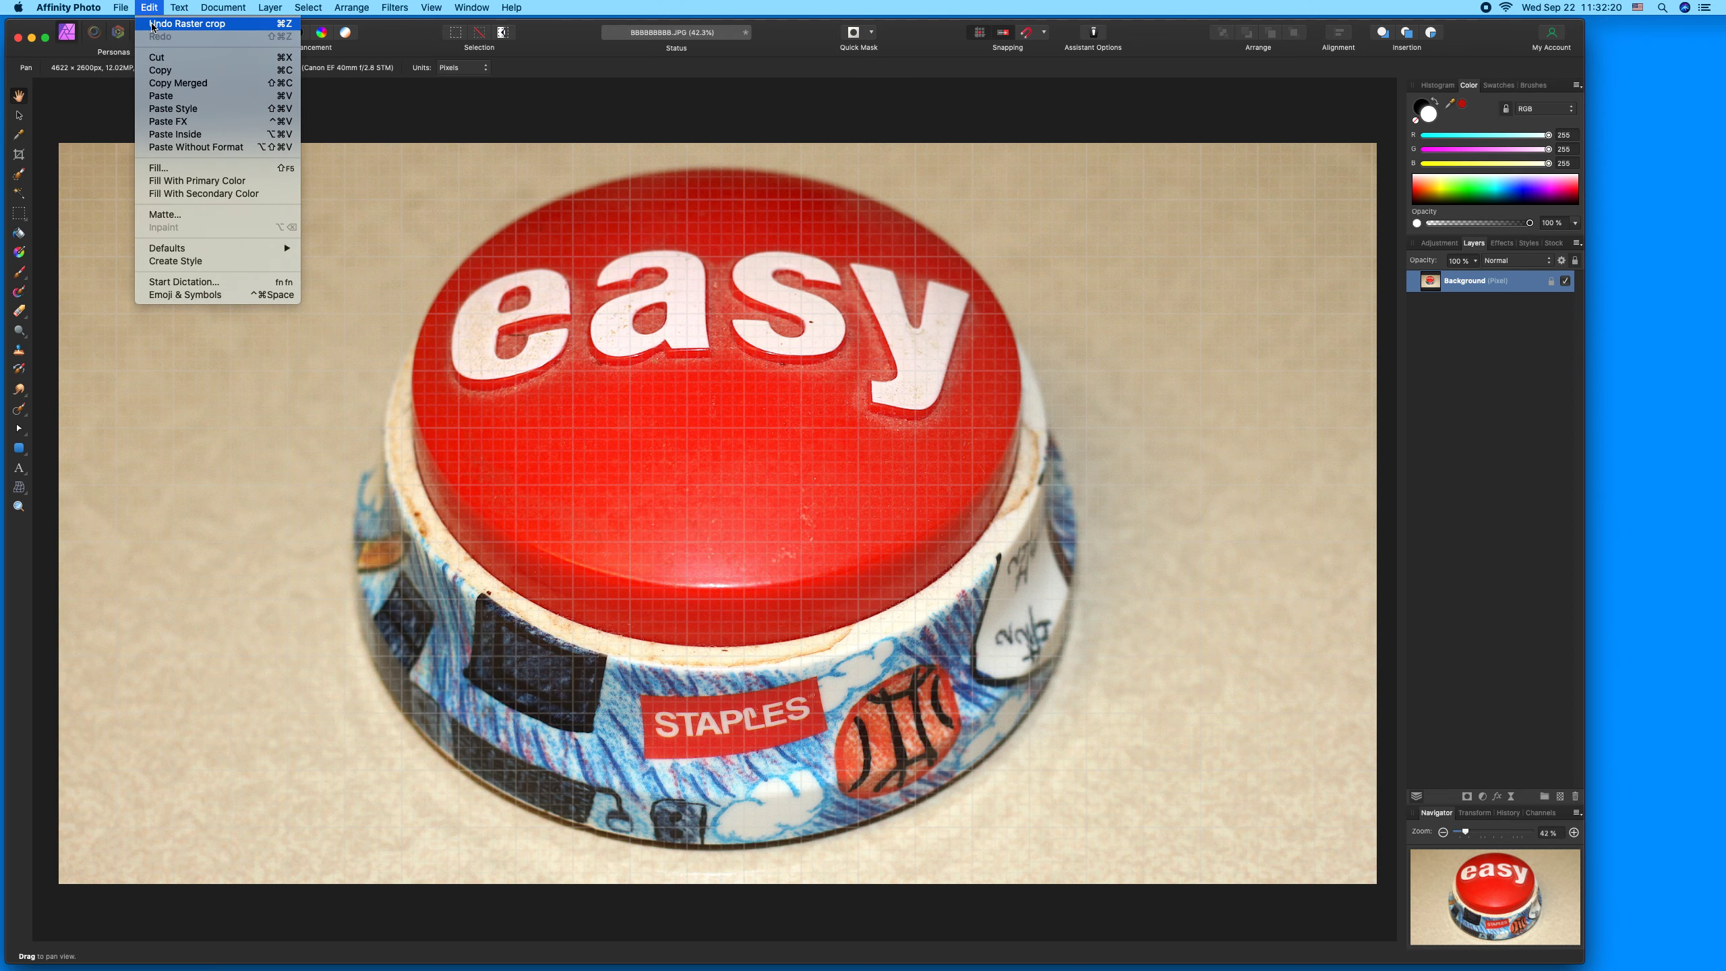
pyautogui.click(154, 25)
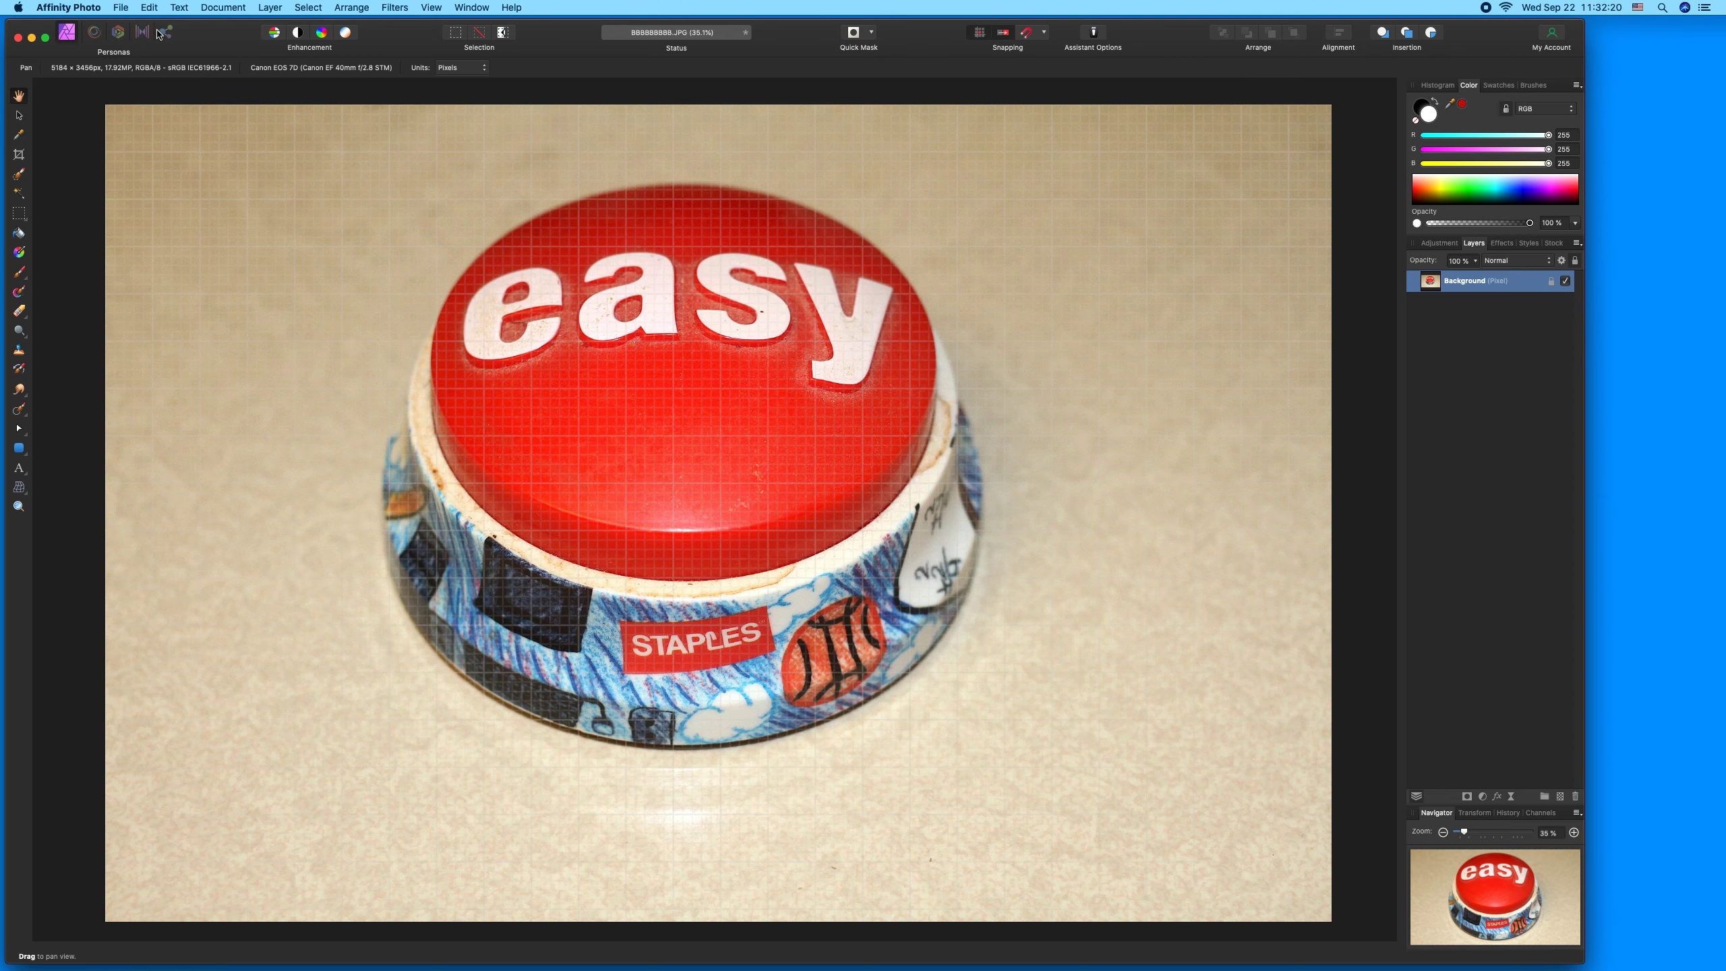
# Step: Crop the photo to a 16:9 area of about 4528 × 2547 px with the easy button centred horizontally
pyautogui.click(19, 155)
pyautogui.moveTo(107, 165); pyautogui.dragTo(131, 166)
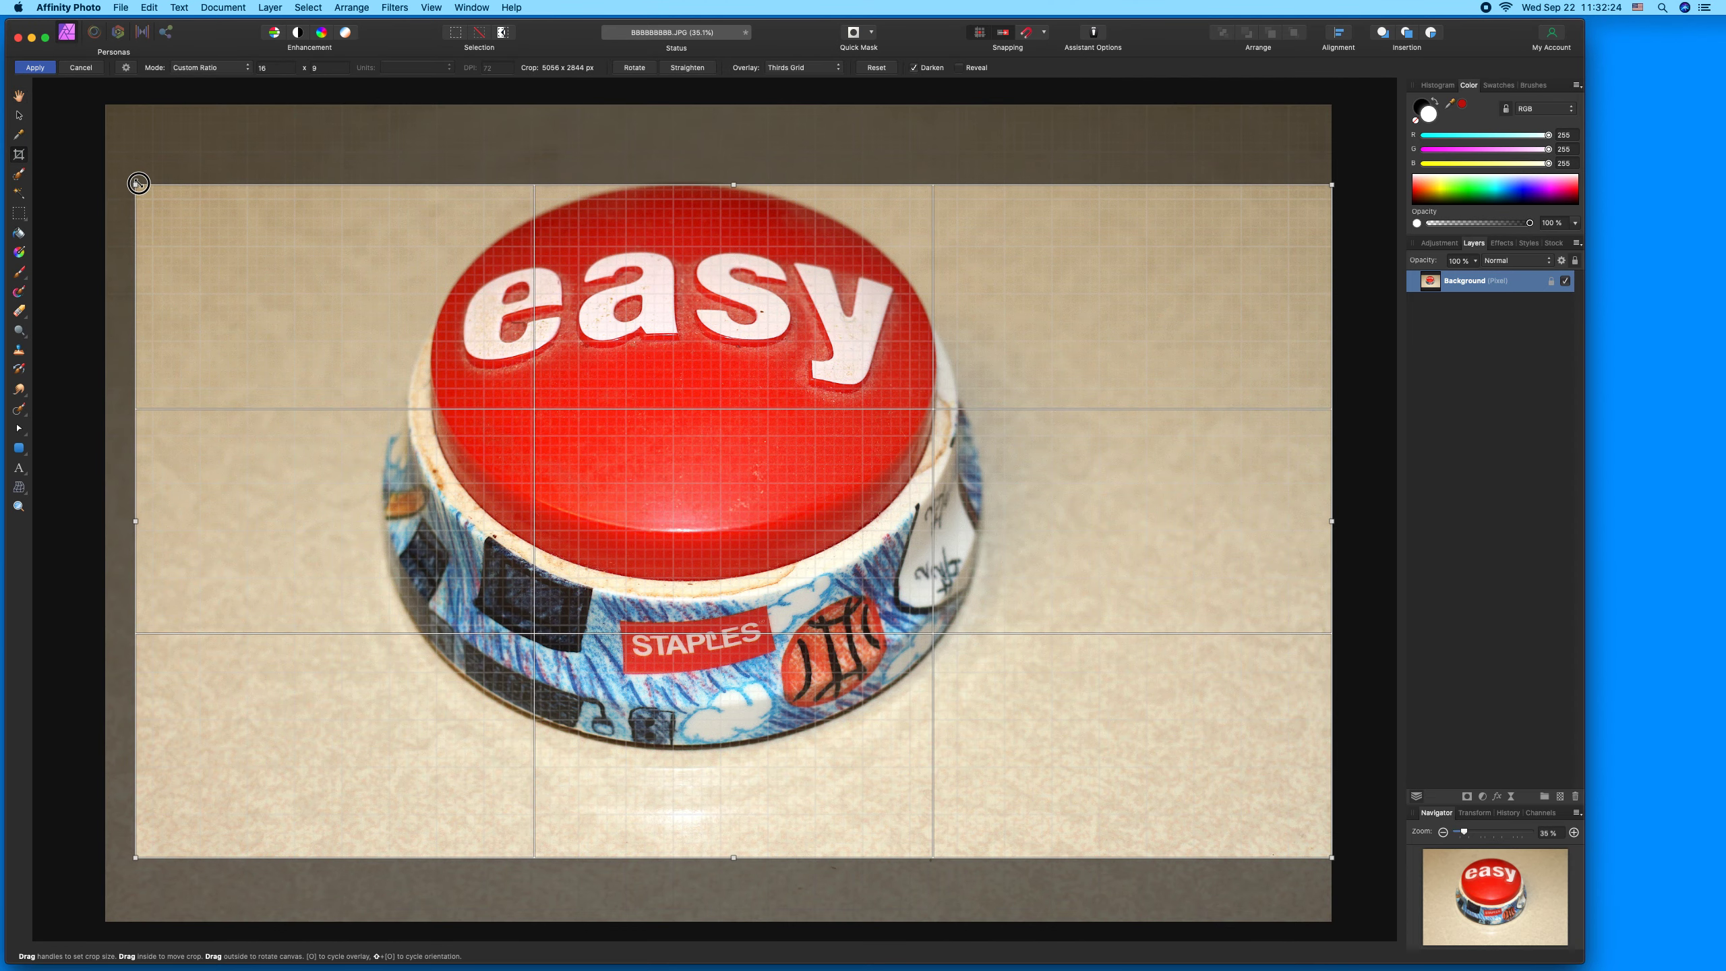
pyautogui.moveTo(184, 224); pyautogui.dragTo(180, 228)
pyautogui.moveTo(1322, 842); pyautogui.dragTo(1199, 771)
pyautogui.moveTo(1050, 670); pyautogui.dragTo(1069, 668)
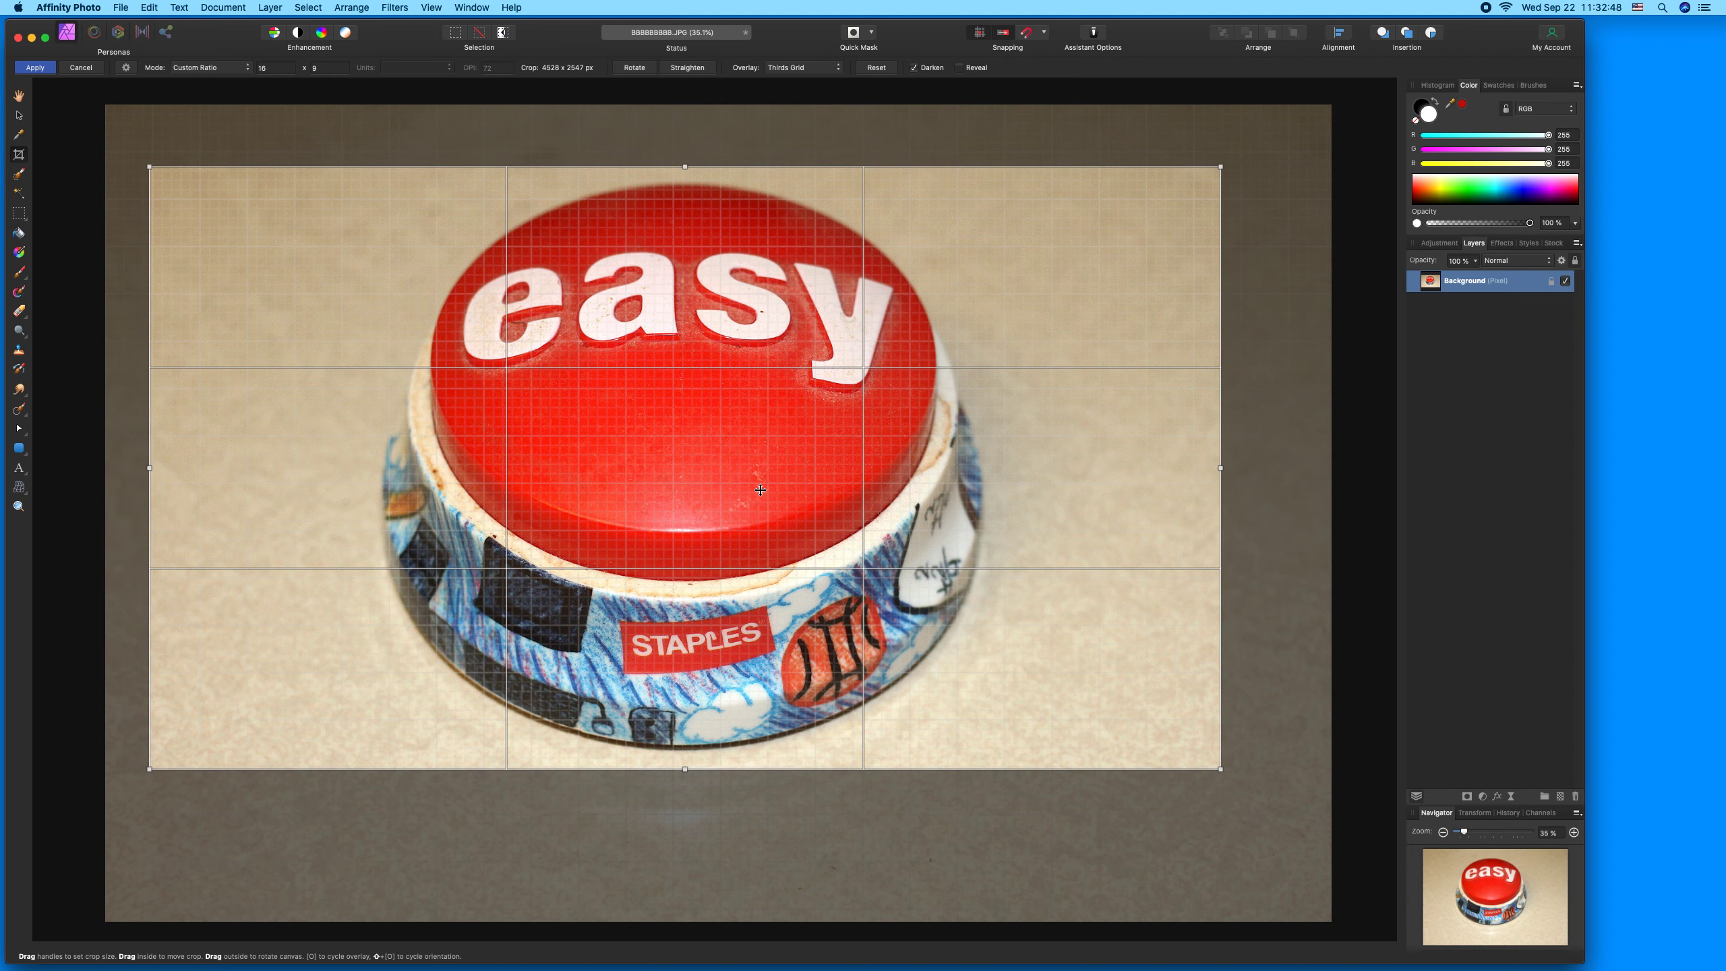
pyautogui.press('Return')
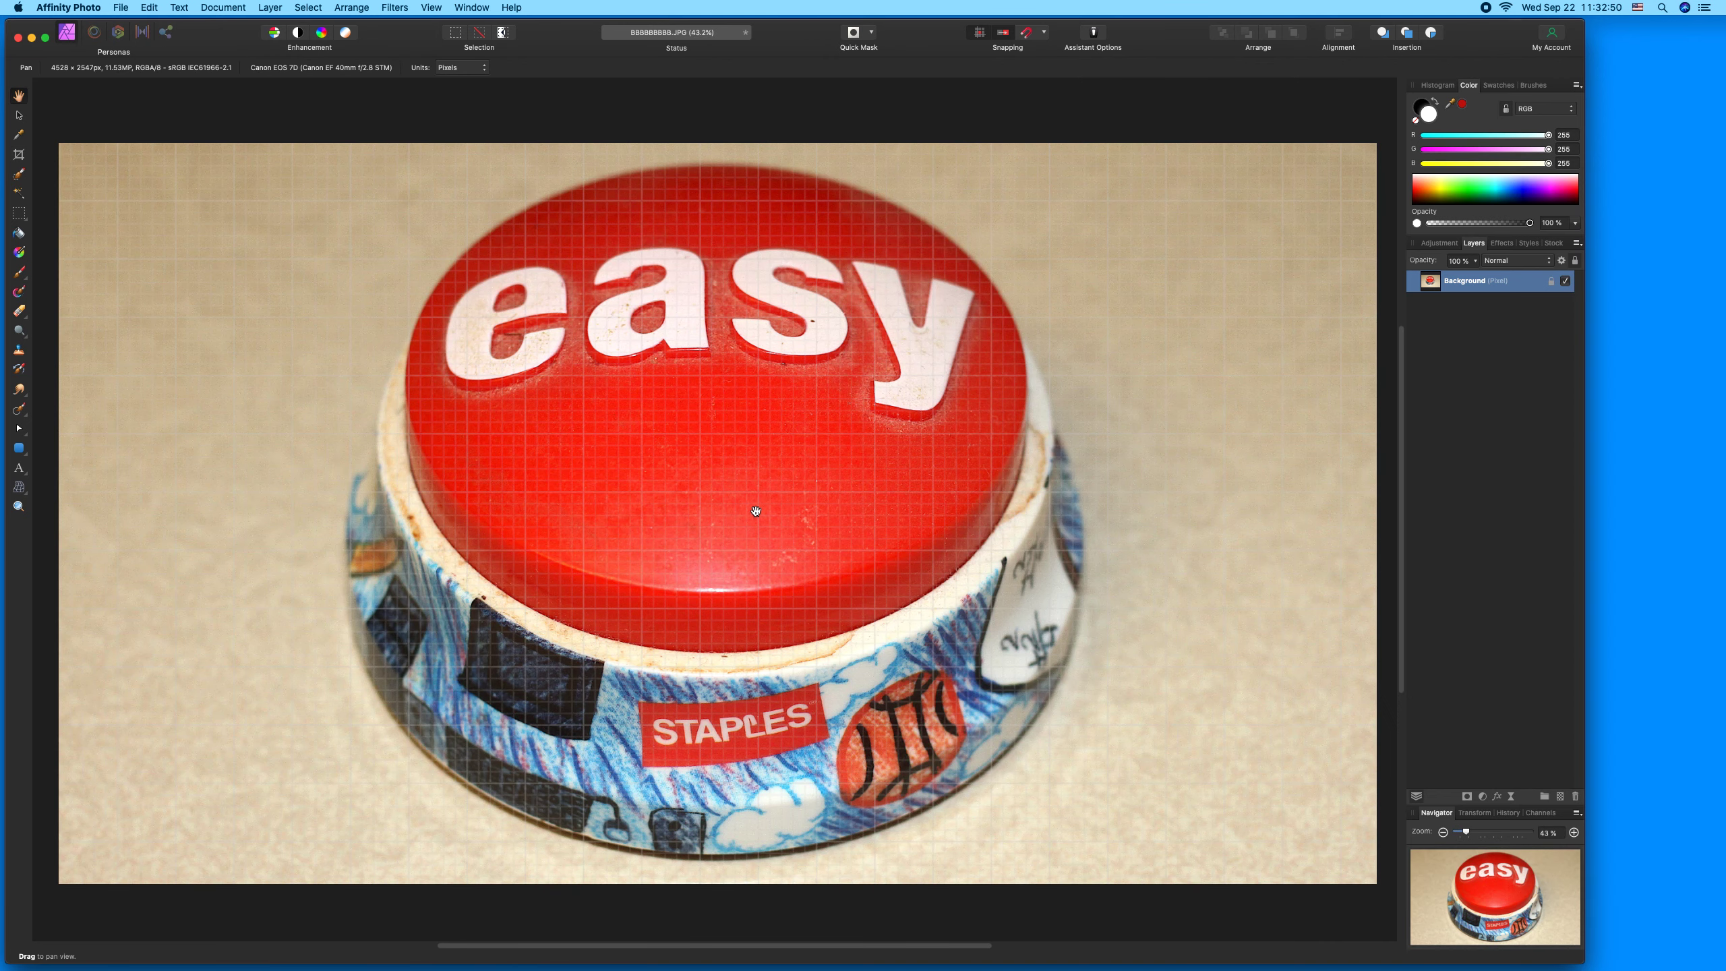
# Step: Draw a rounded rectangle about 967 × 382 px across the photo's left edge and stretch its left side farther beyond the canvas
pyautogui.click(25, 454)
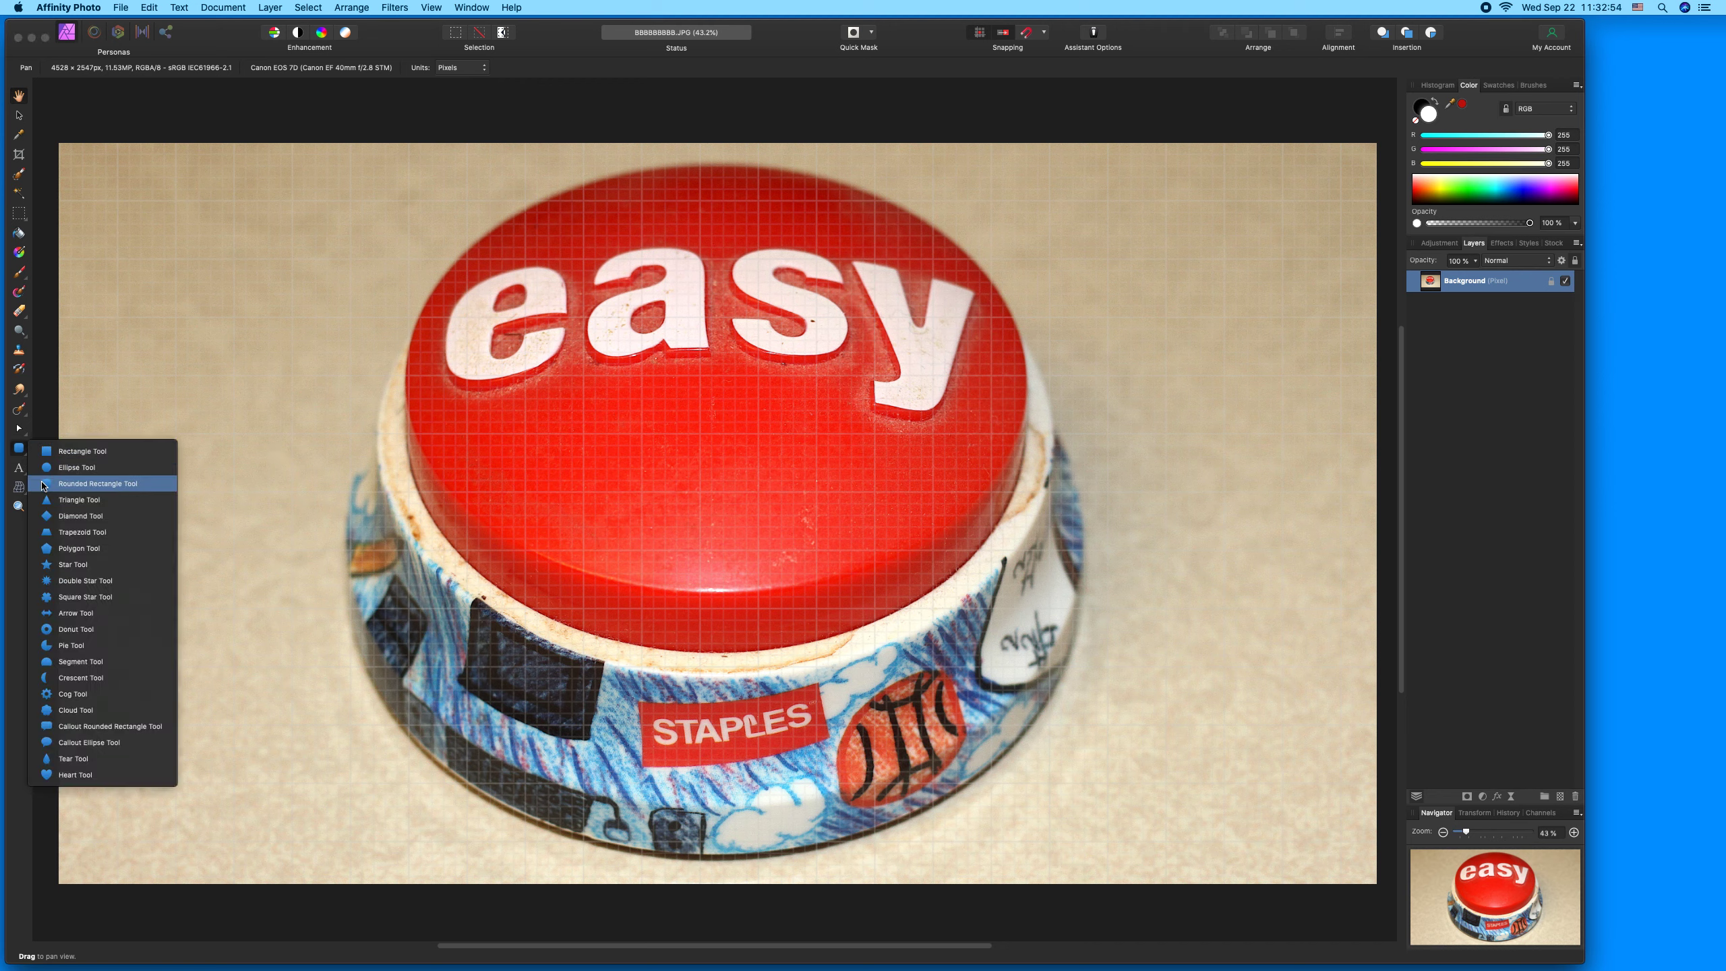
pyautogui.click(95, 483)
pyautogui.moveTo(45, 407); pyautogui.dragTo(327, 518)
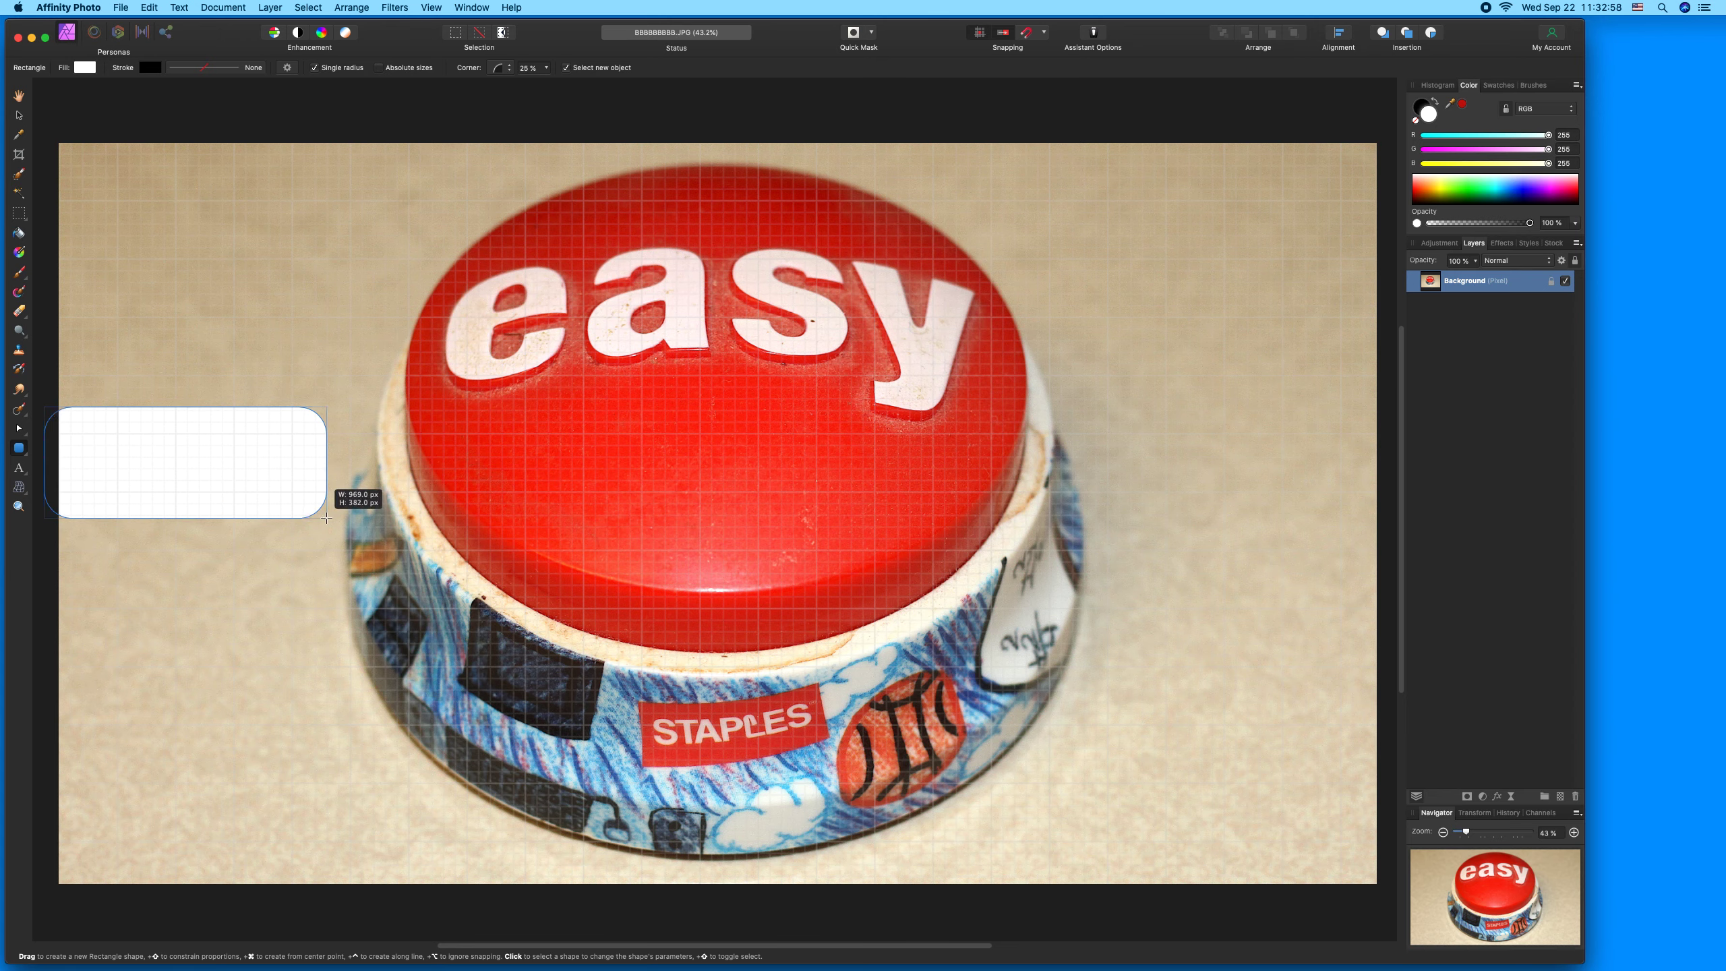
pyautogui.moveTo(49, 464); pyautogui.dragTo(41, 450)
# Step: Fill the rounded rectangle with red sampled from the easy button, give it a white 8 pt outline, and deselect it
pyautogui.click(19, 134)
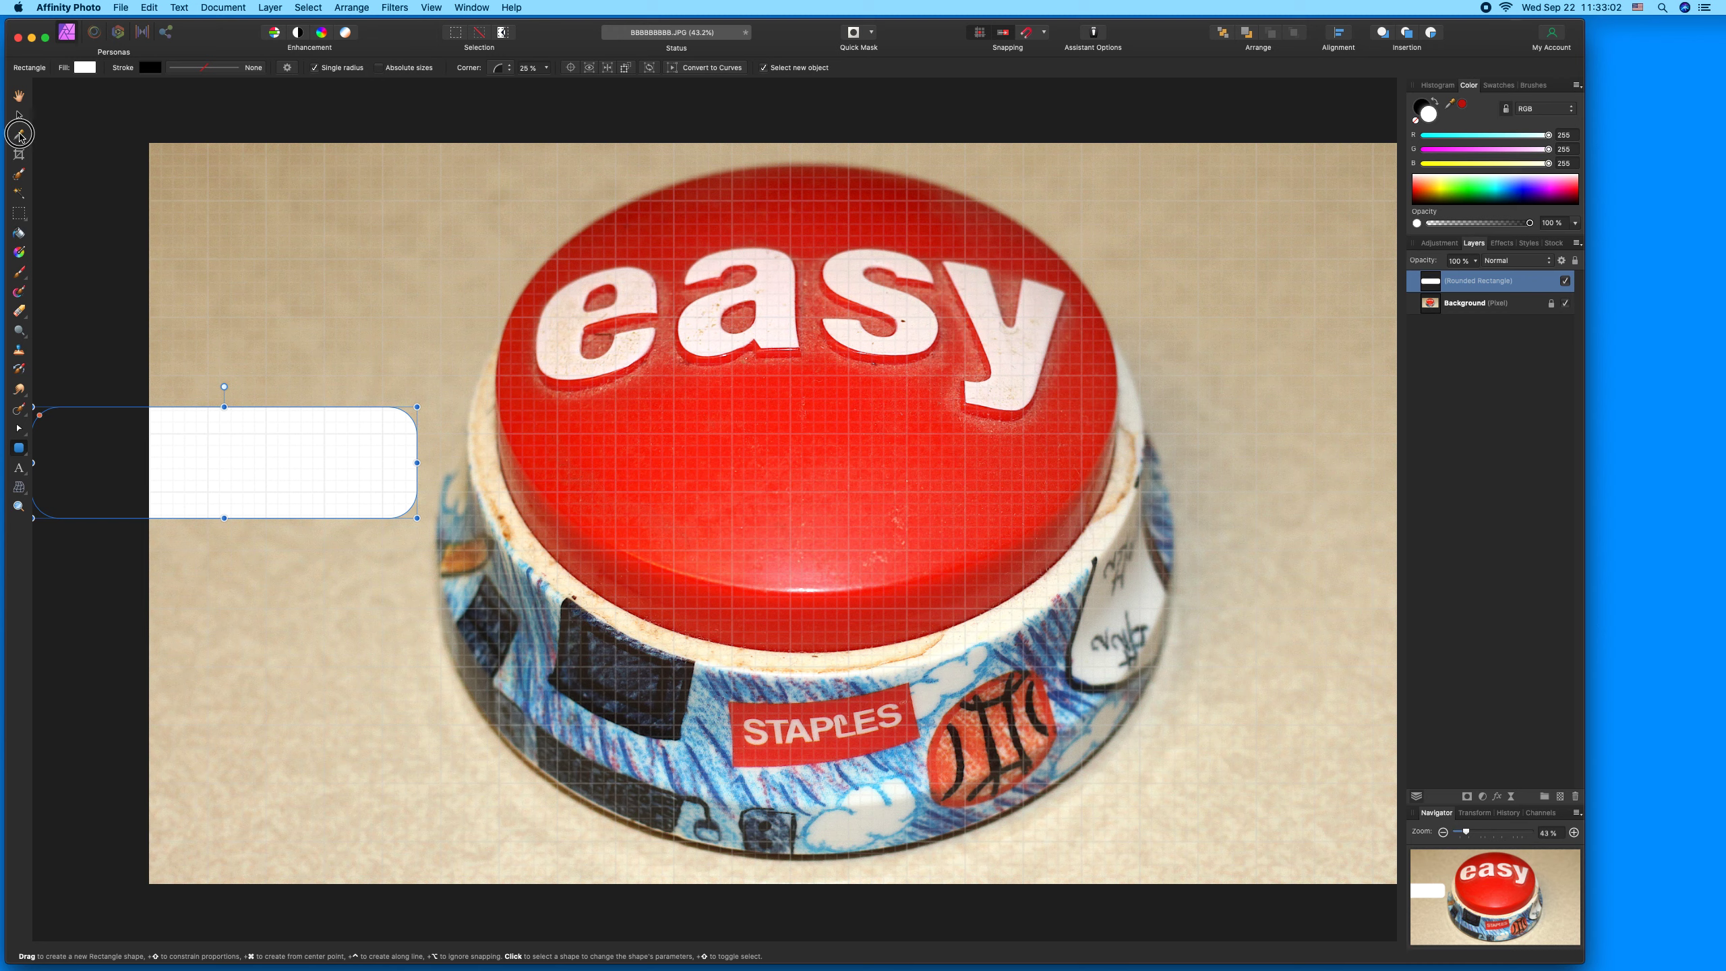
pyautogui.click(675, 233)
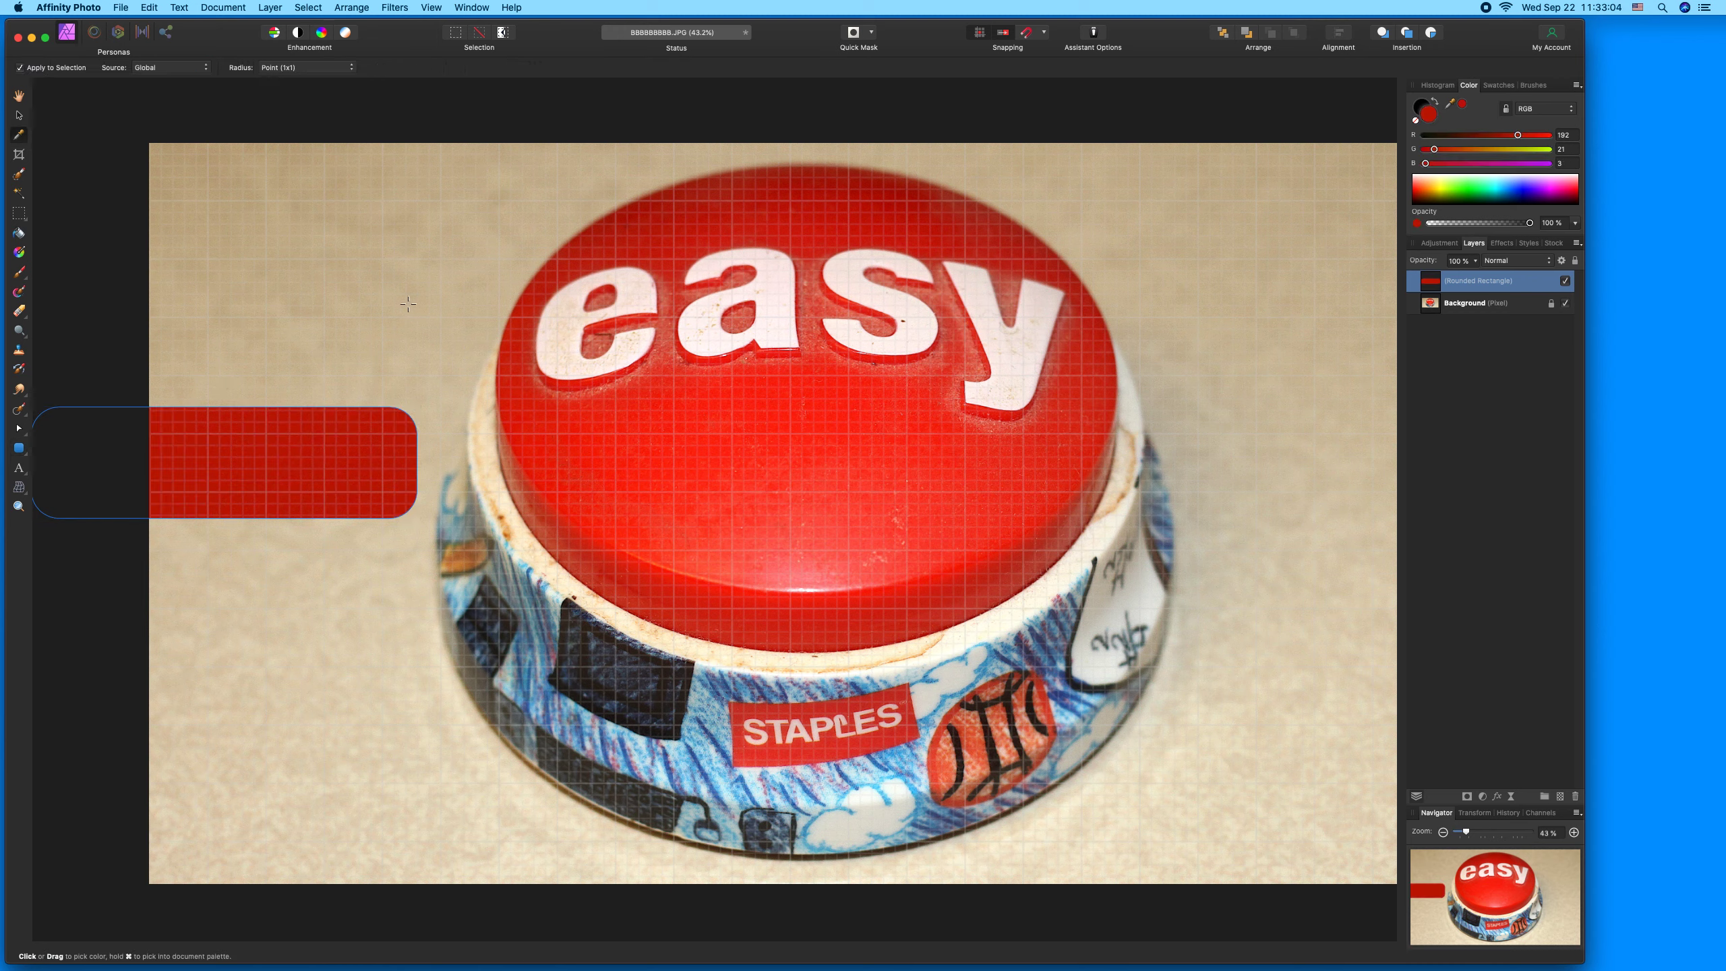
pyautogui.click(19, 114)
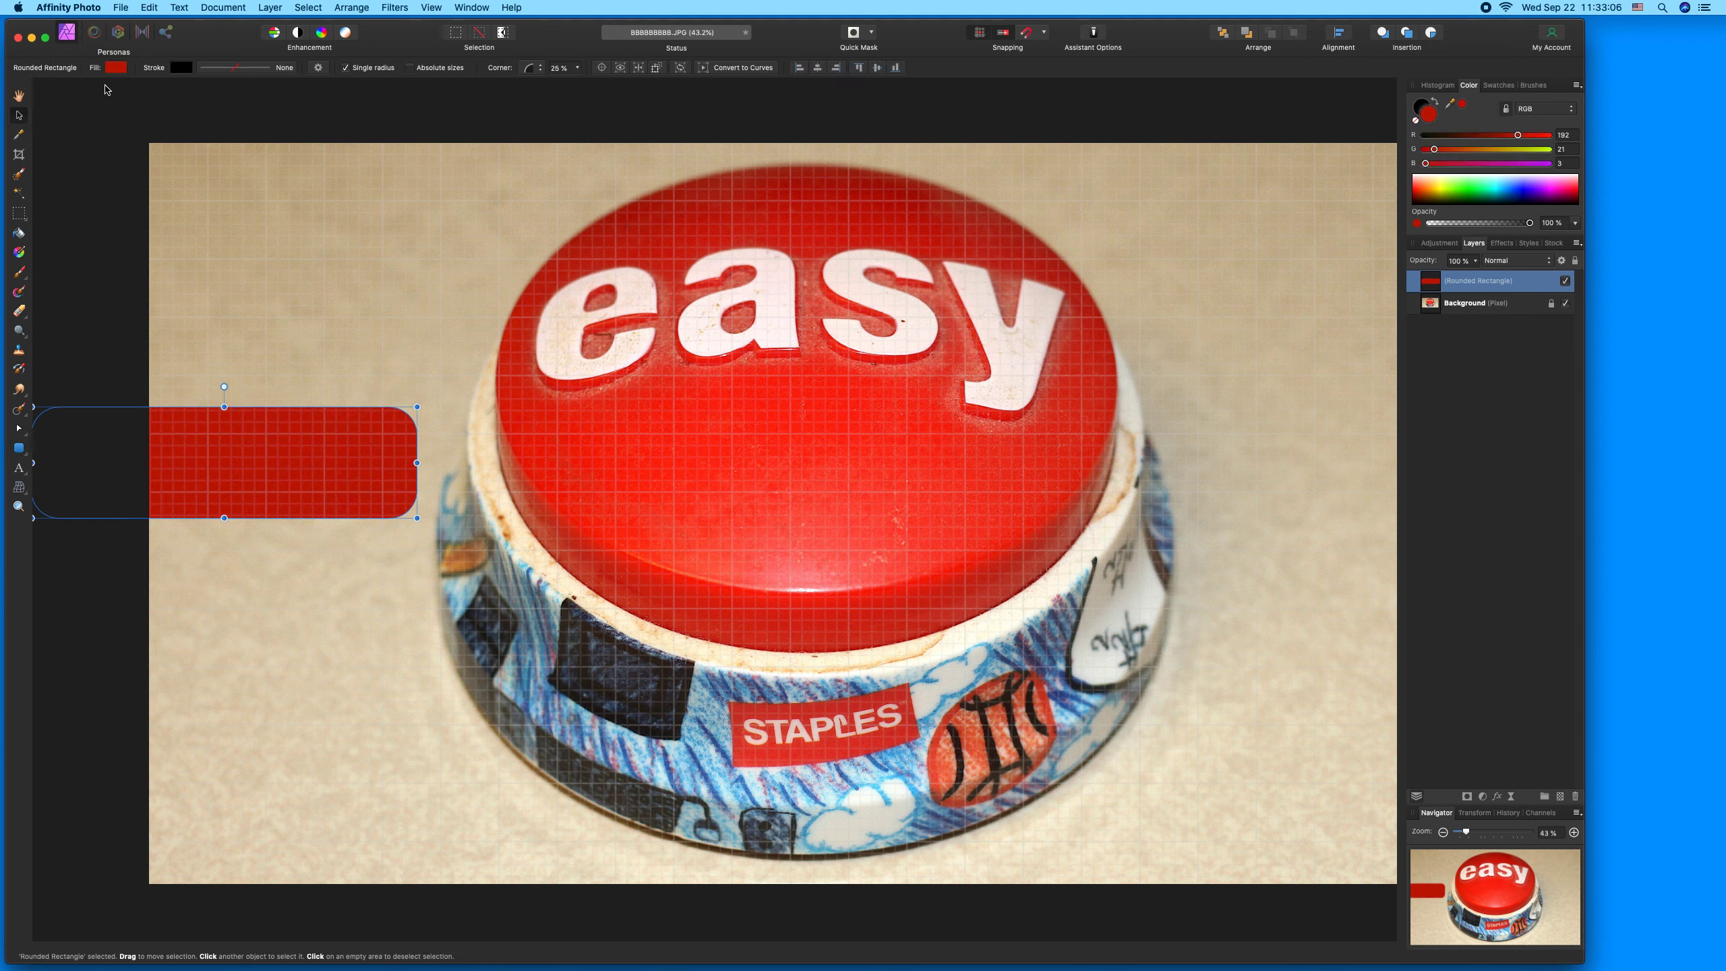
pyautogui.click(182, 68)
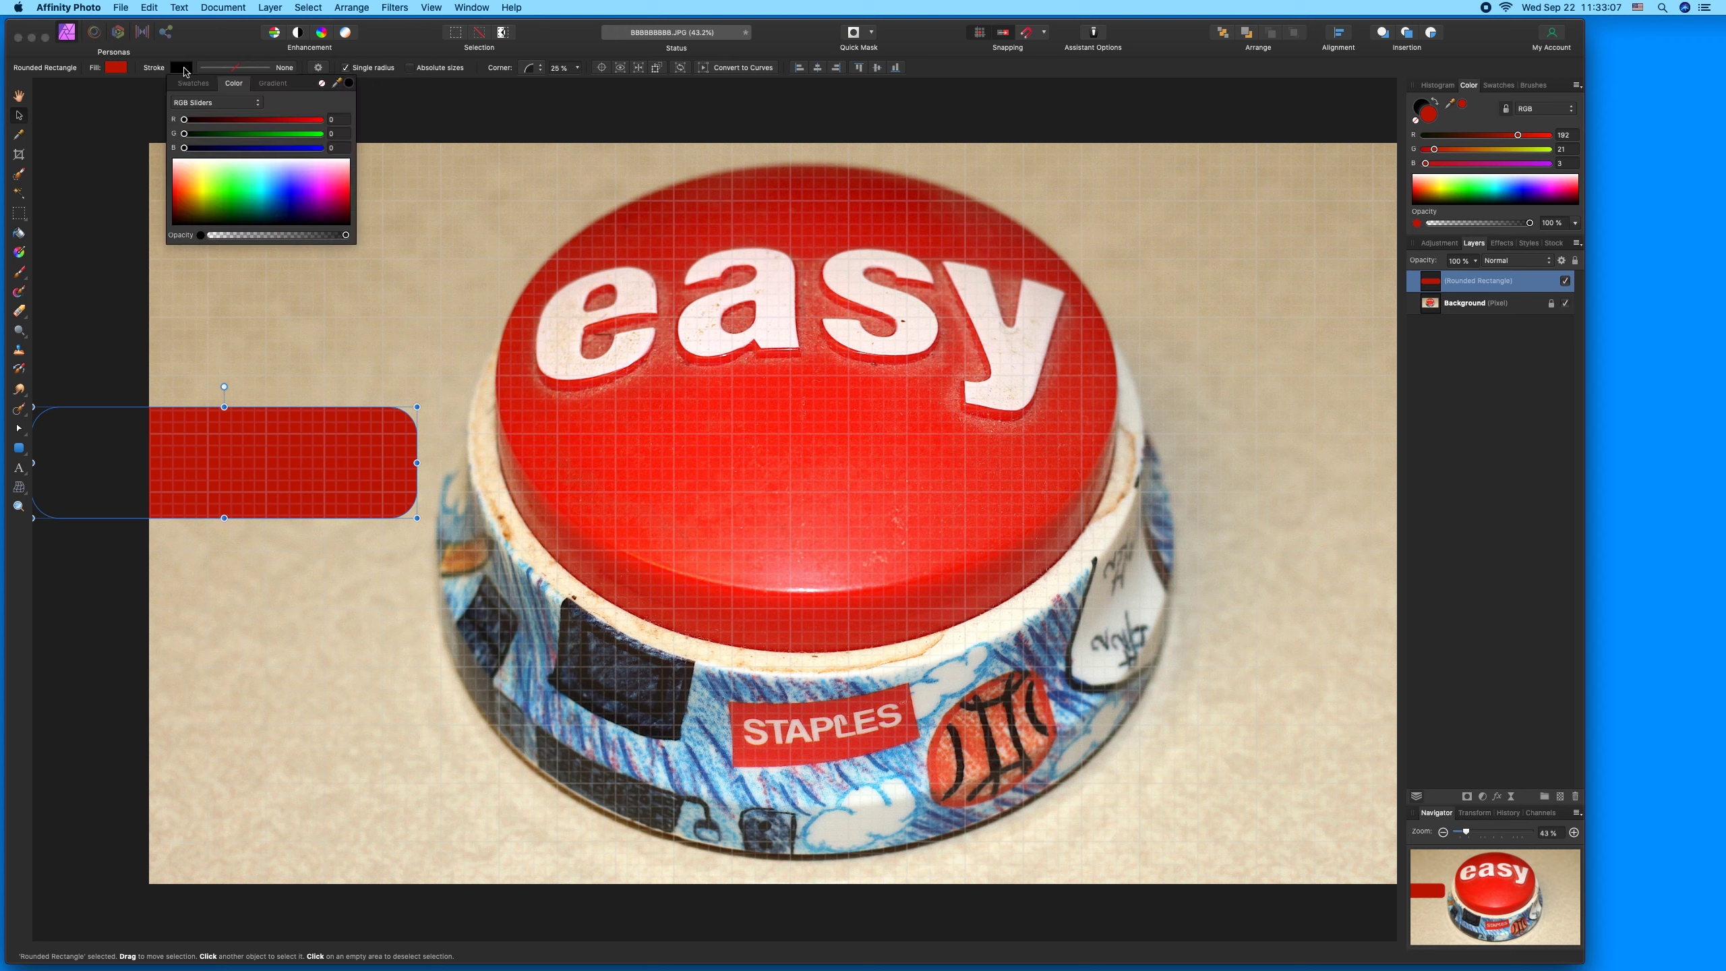
pyautogui.click(259, 164)
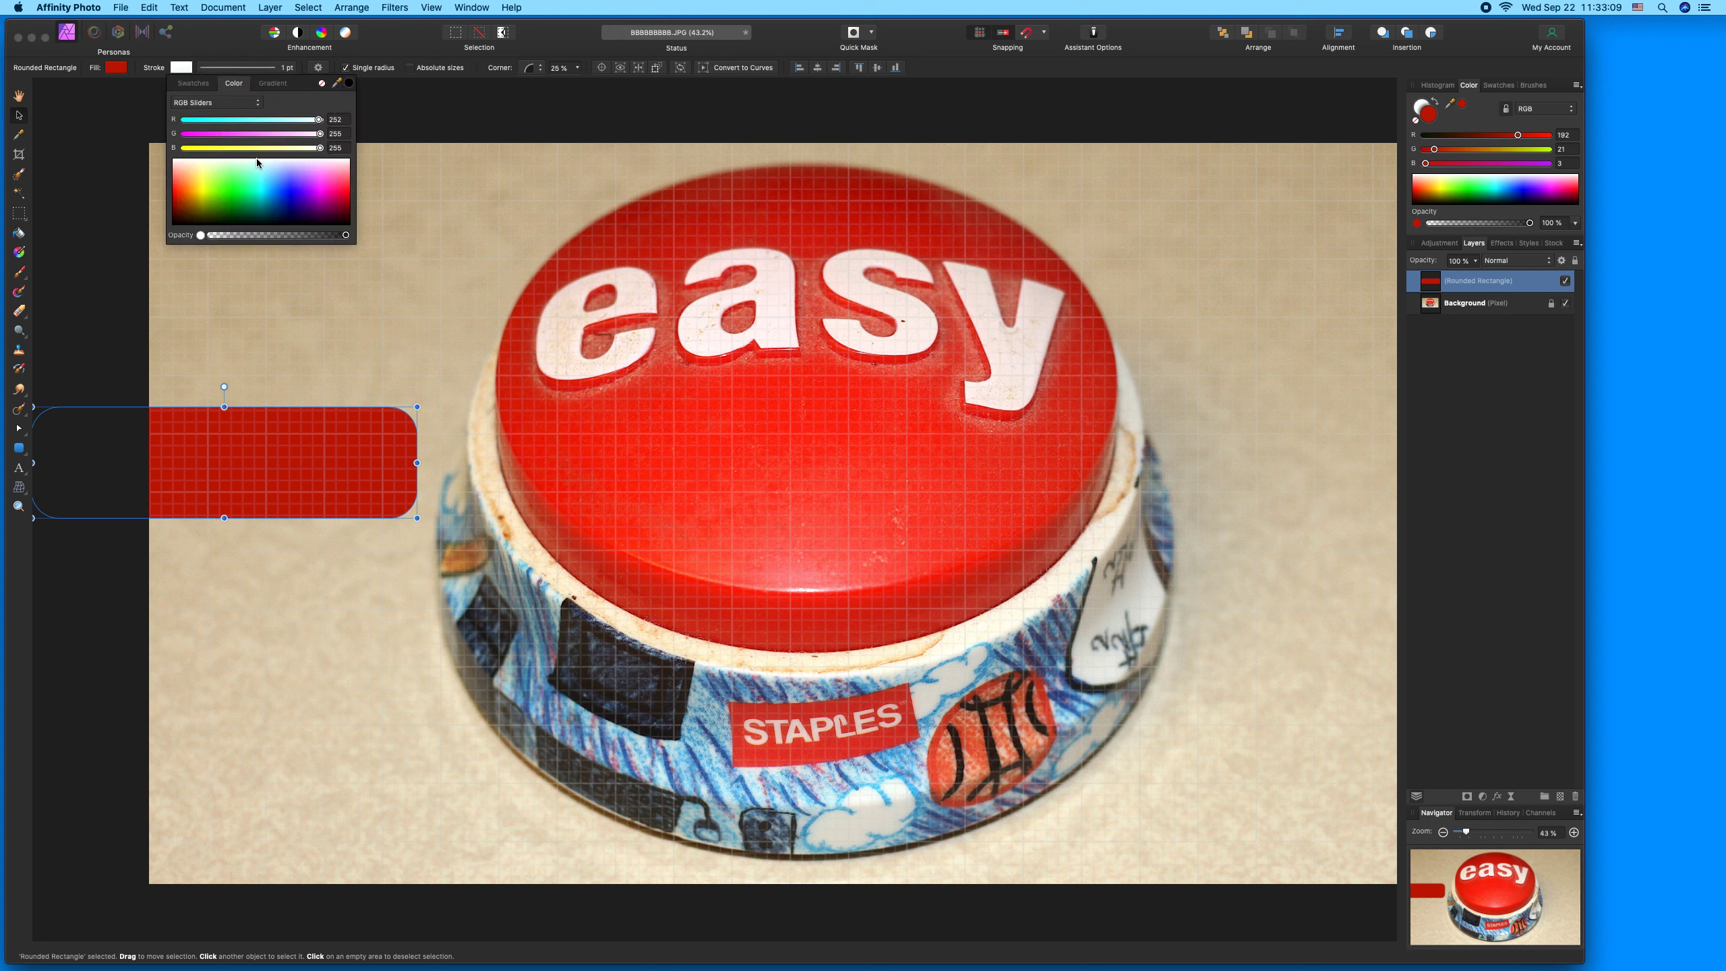
pyautogui.click(236, 68)
pyautogui.moveTo(215, 110); pyautogui.dragTo(230, 115)
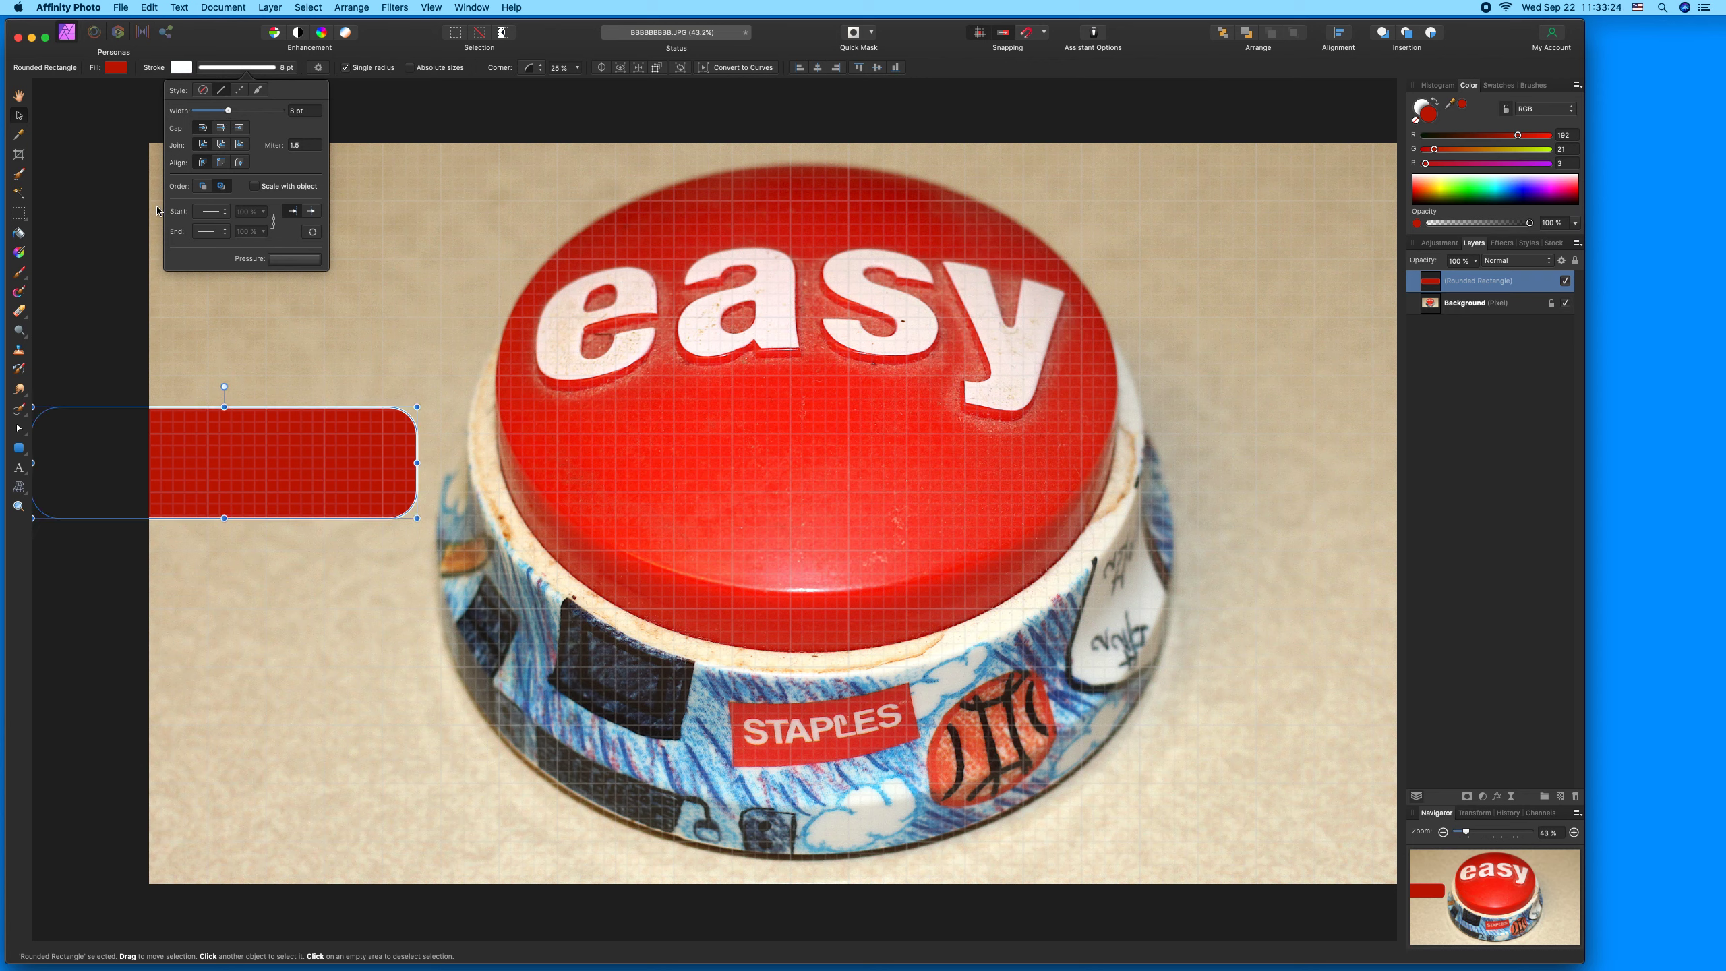
pyautogui.click(102, 297)
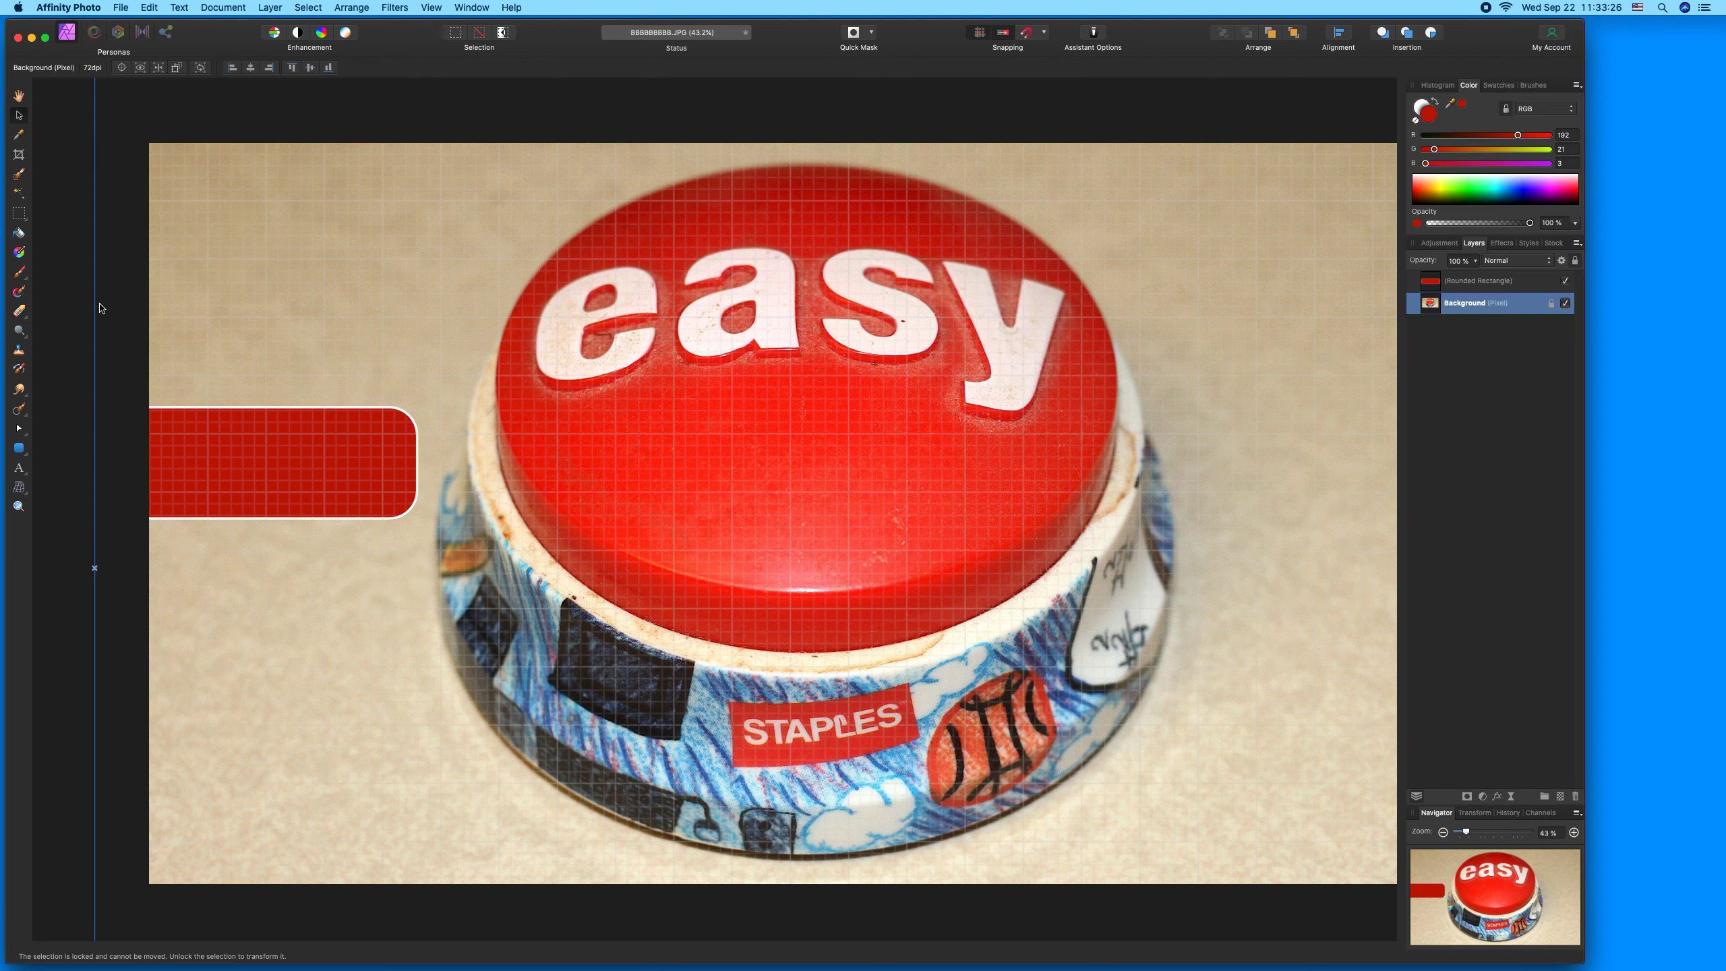
# Step: Add artistic text at about 87 pt on the red rectangle, reading "The", the author's full name and "Comic Strip"
pyautogui.click(27, 476)
pyautogui.click(102, 460)
pyautogui.click(163, 428)
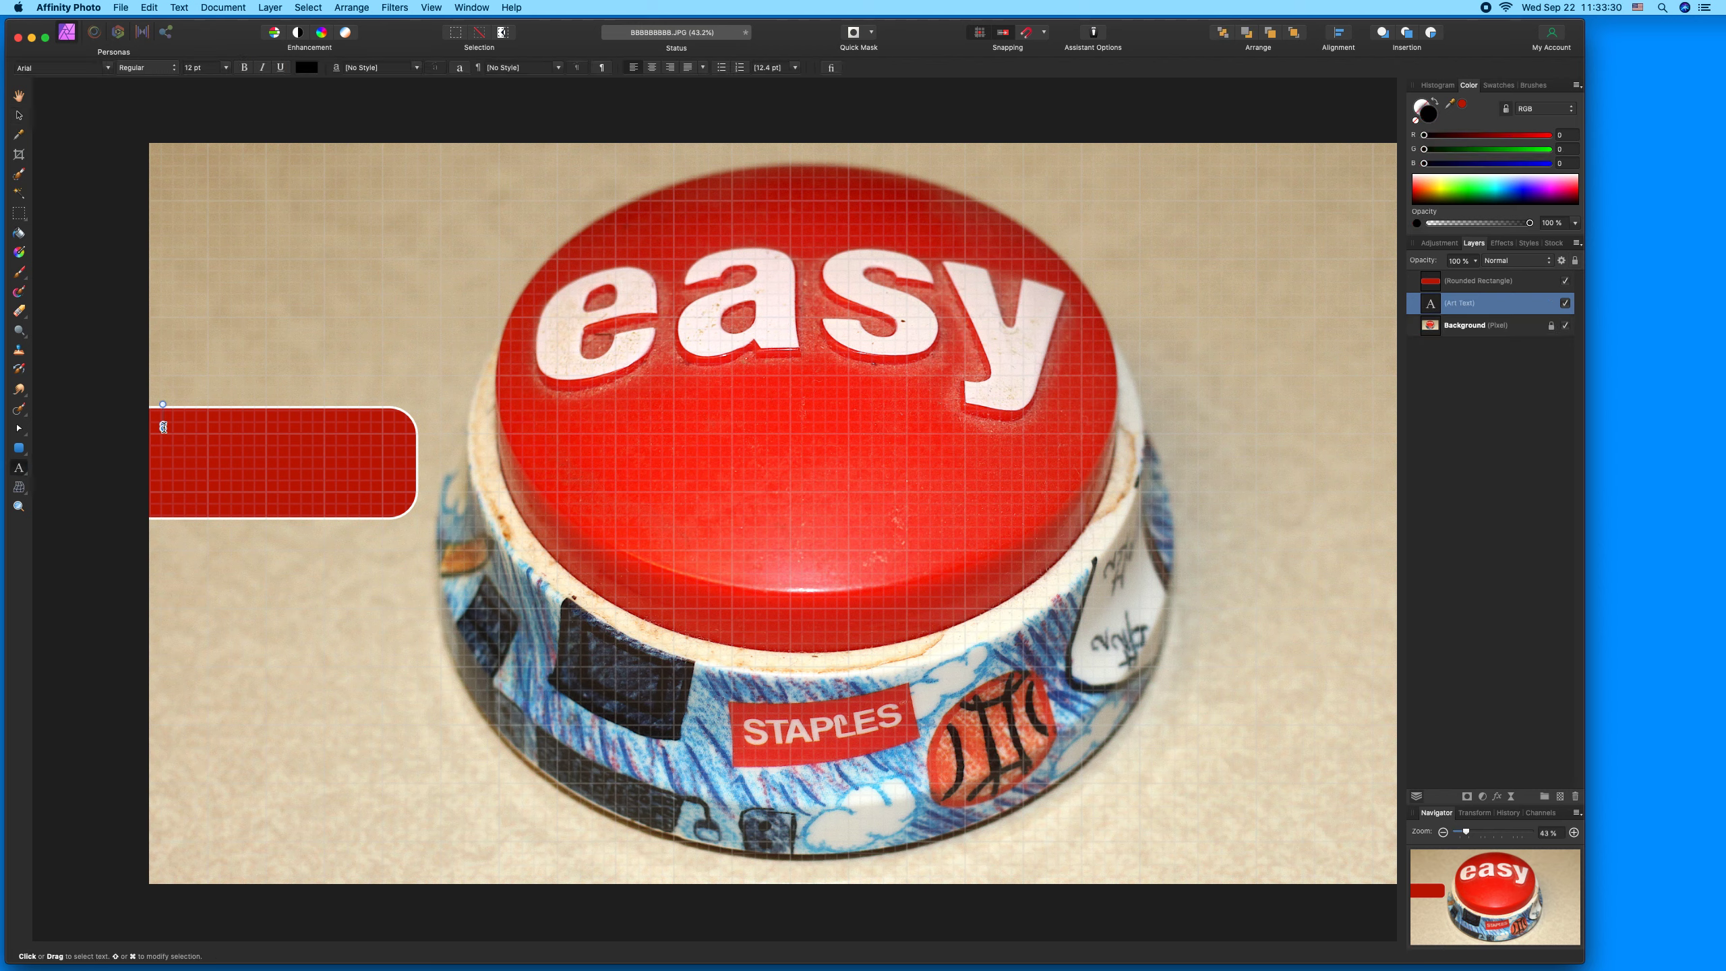
pyautogui.moveTo(174, 427); pyautogui.dragTo(184, 441)
pyautogui.write('Th')
pyautogui.write('is')
pyautogui.write('all M.')
pyautogui.write(' Comic Str')
pyautogui.write('ip')
# Step: Colour the whole title white, set its font to Arial Black, and bring it to the front of the layers
pyautogui.press('super+a')
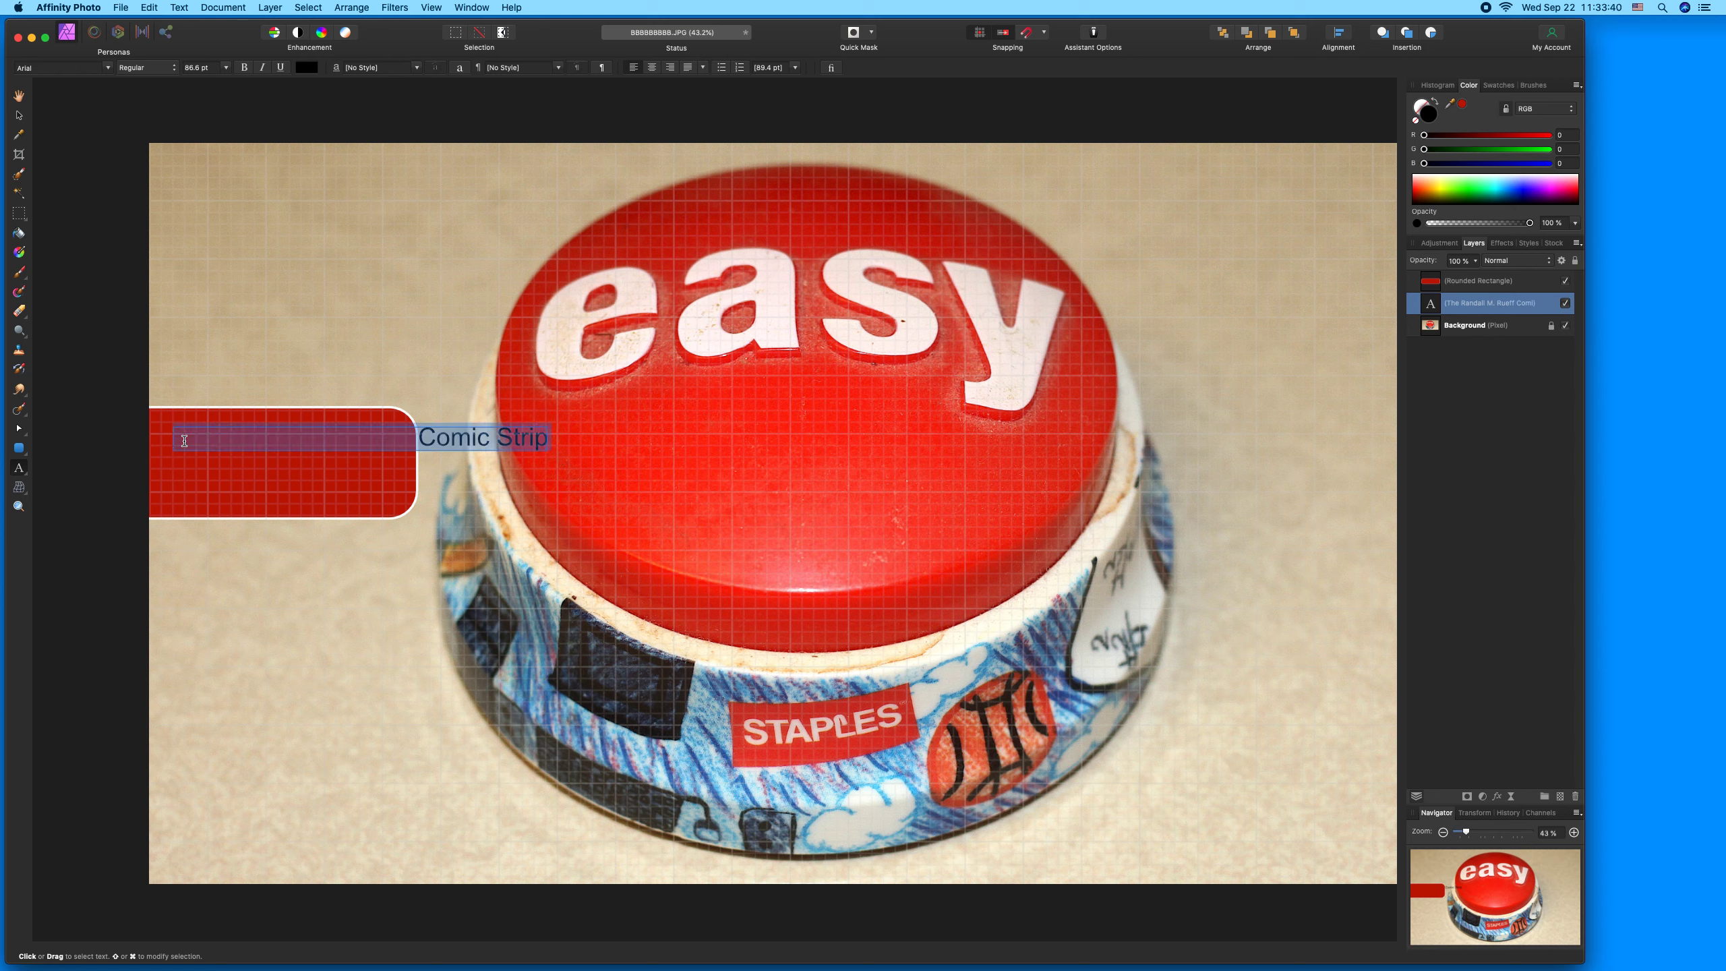
pyautogui.click(307, 68)
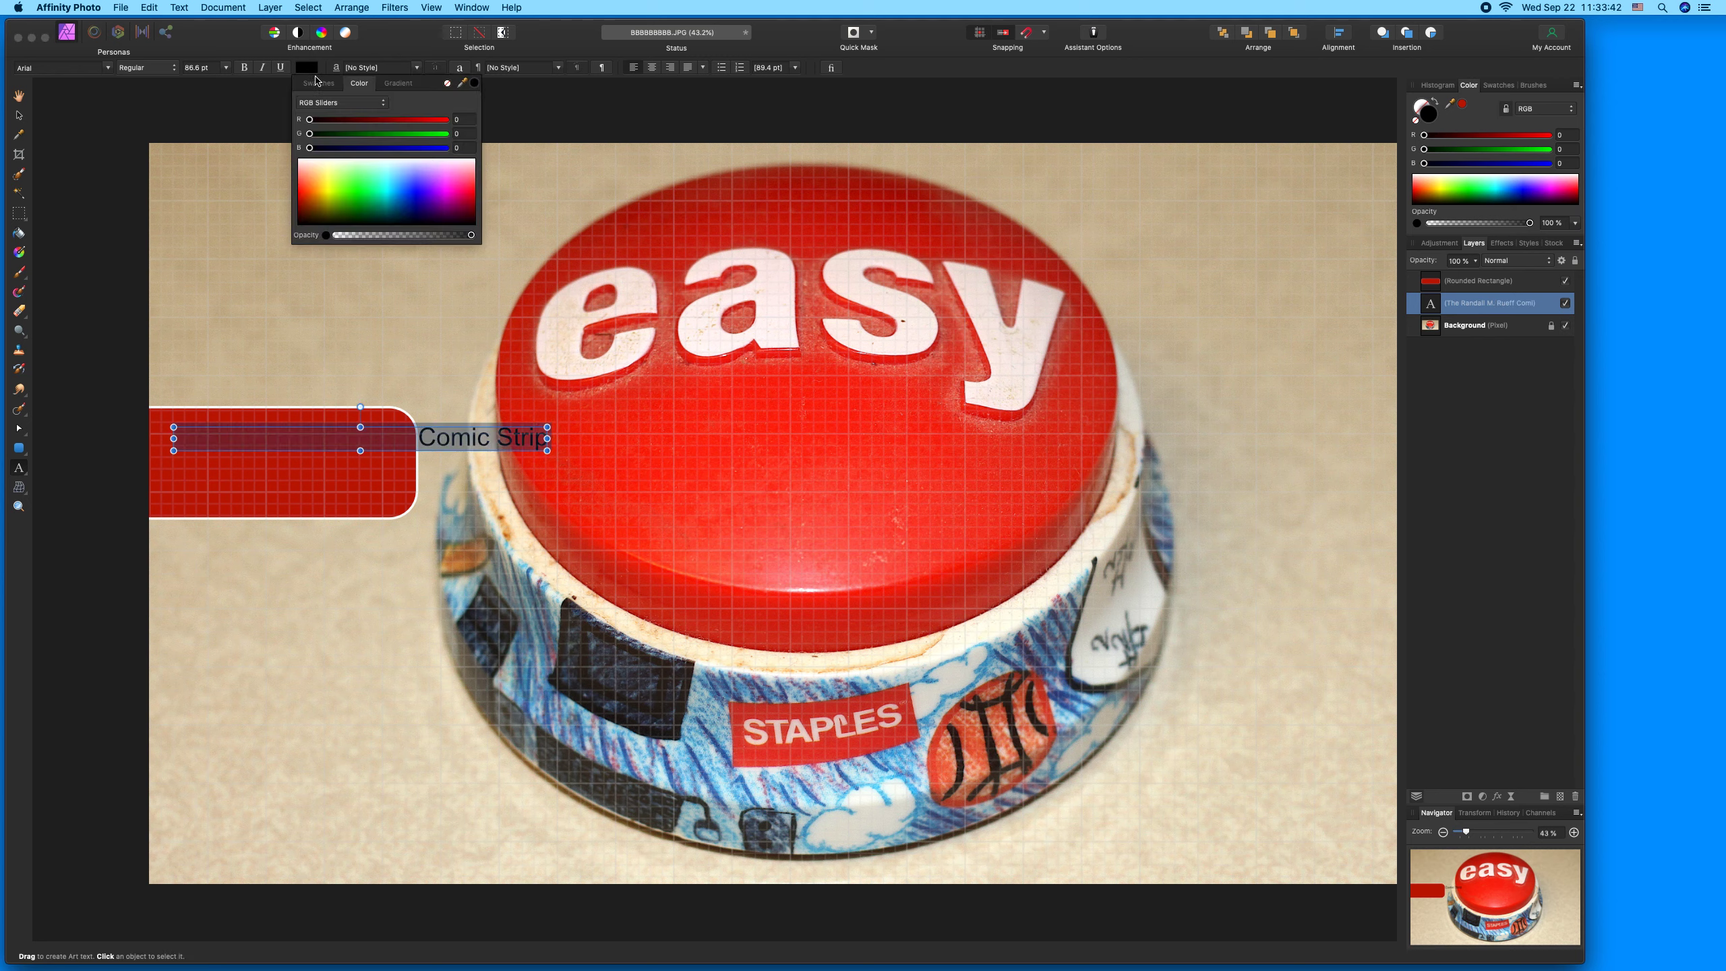
pyautogui.click(384, 160)
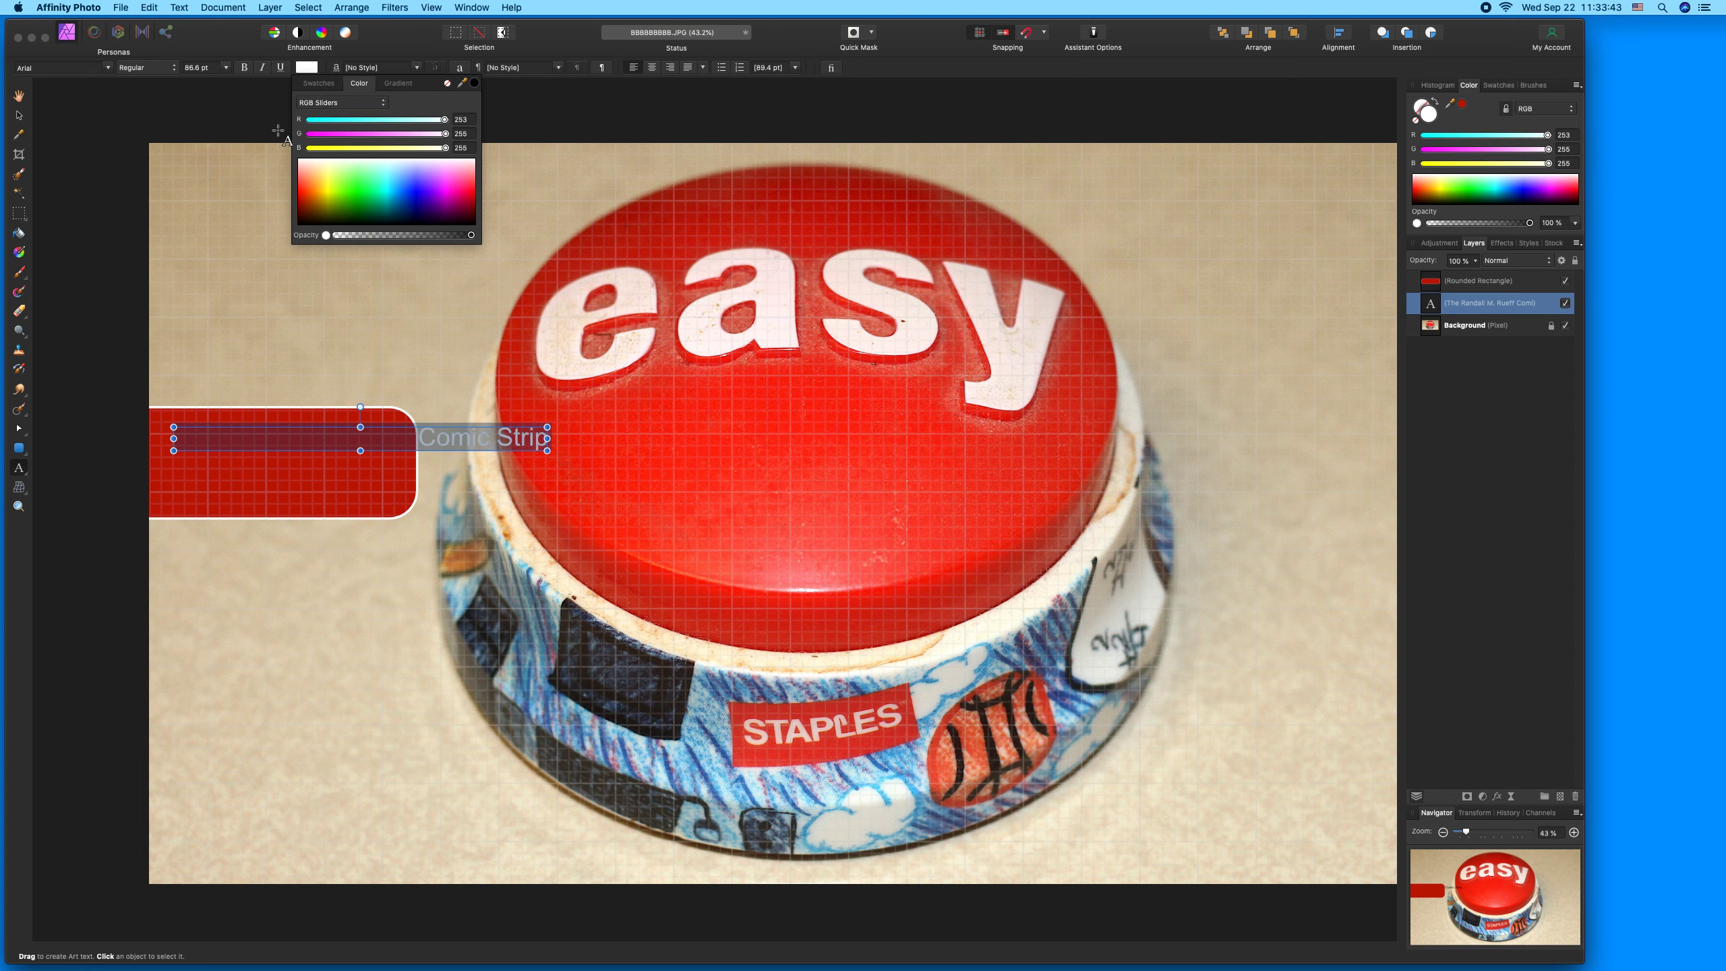
pyautogui.click(106, 68)
pyautogui.click(197, 309)
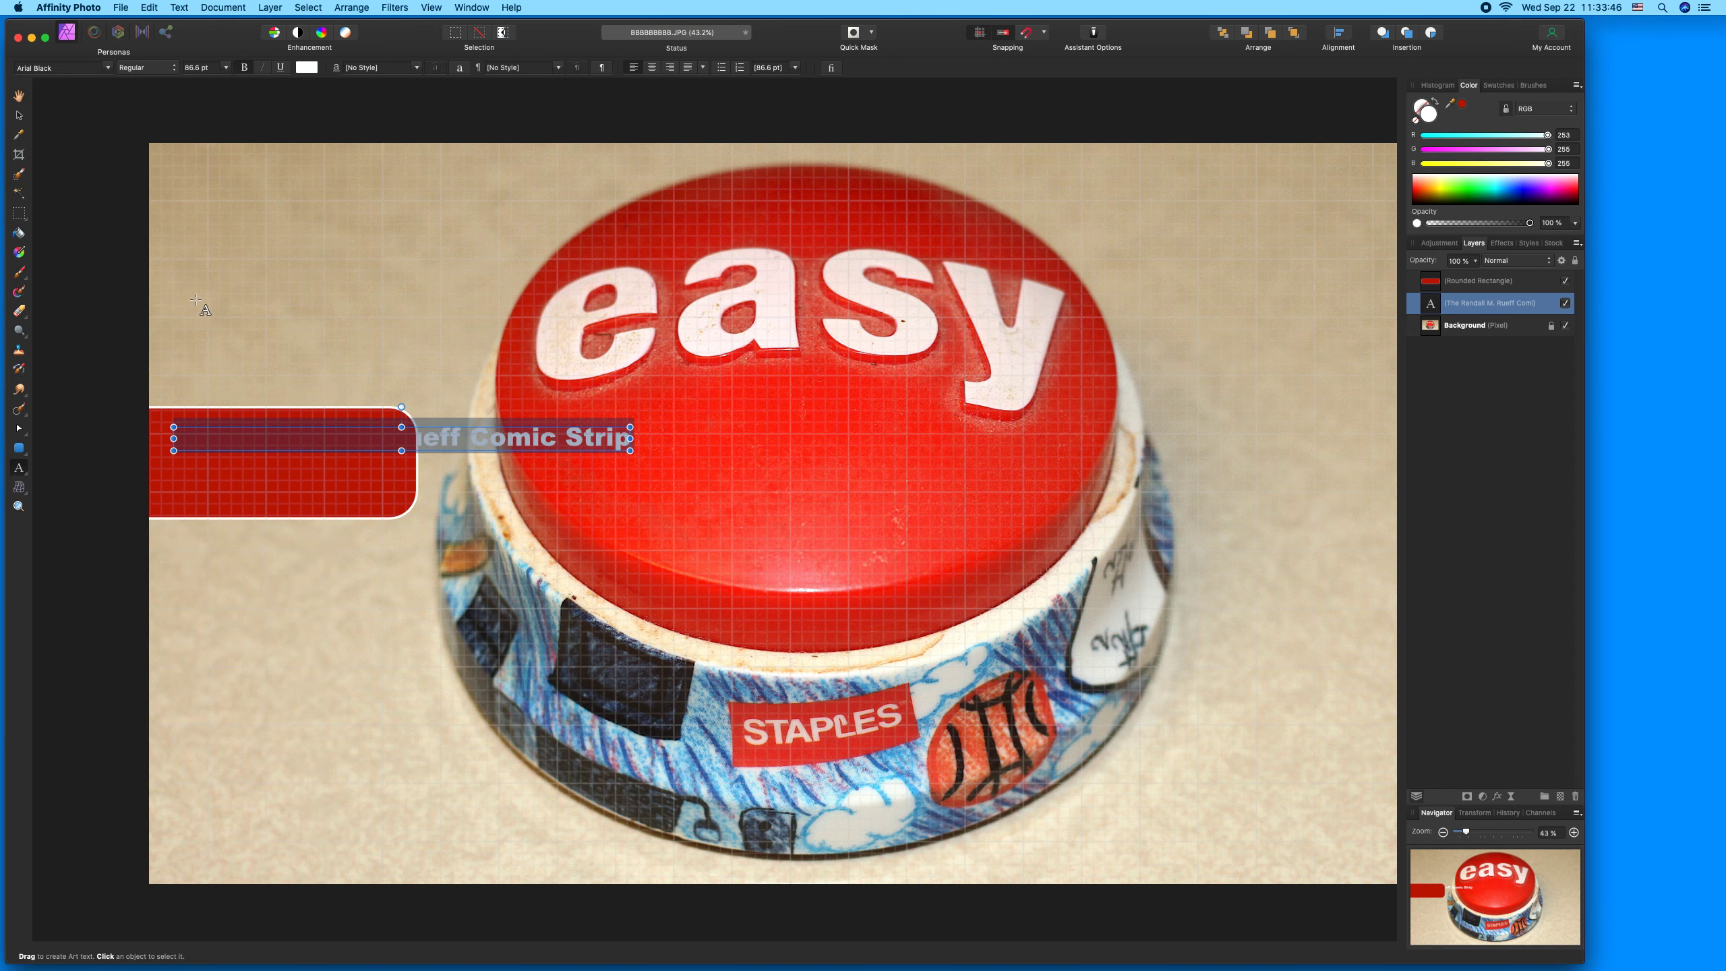
pyautogui.click(351, 8)
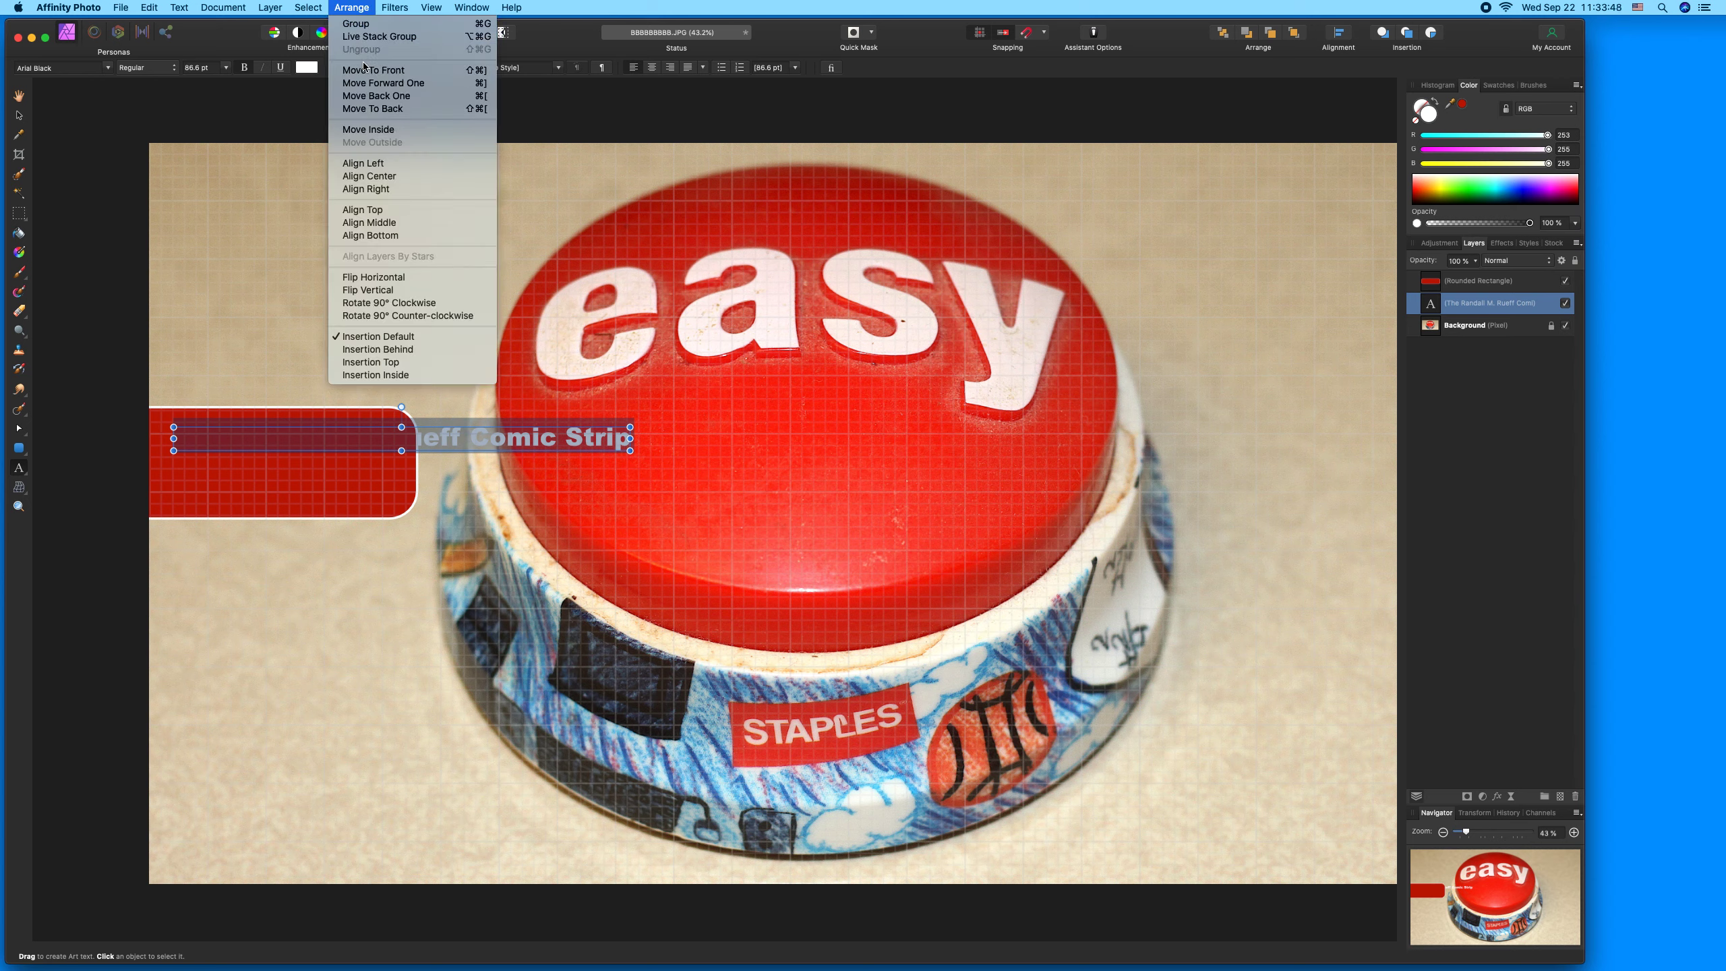
pyautogui.click(365, 71)
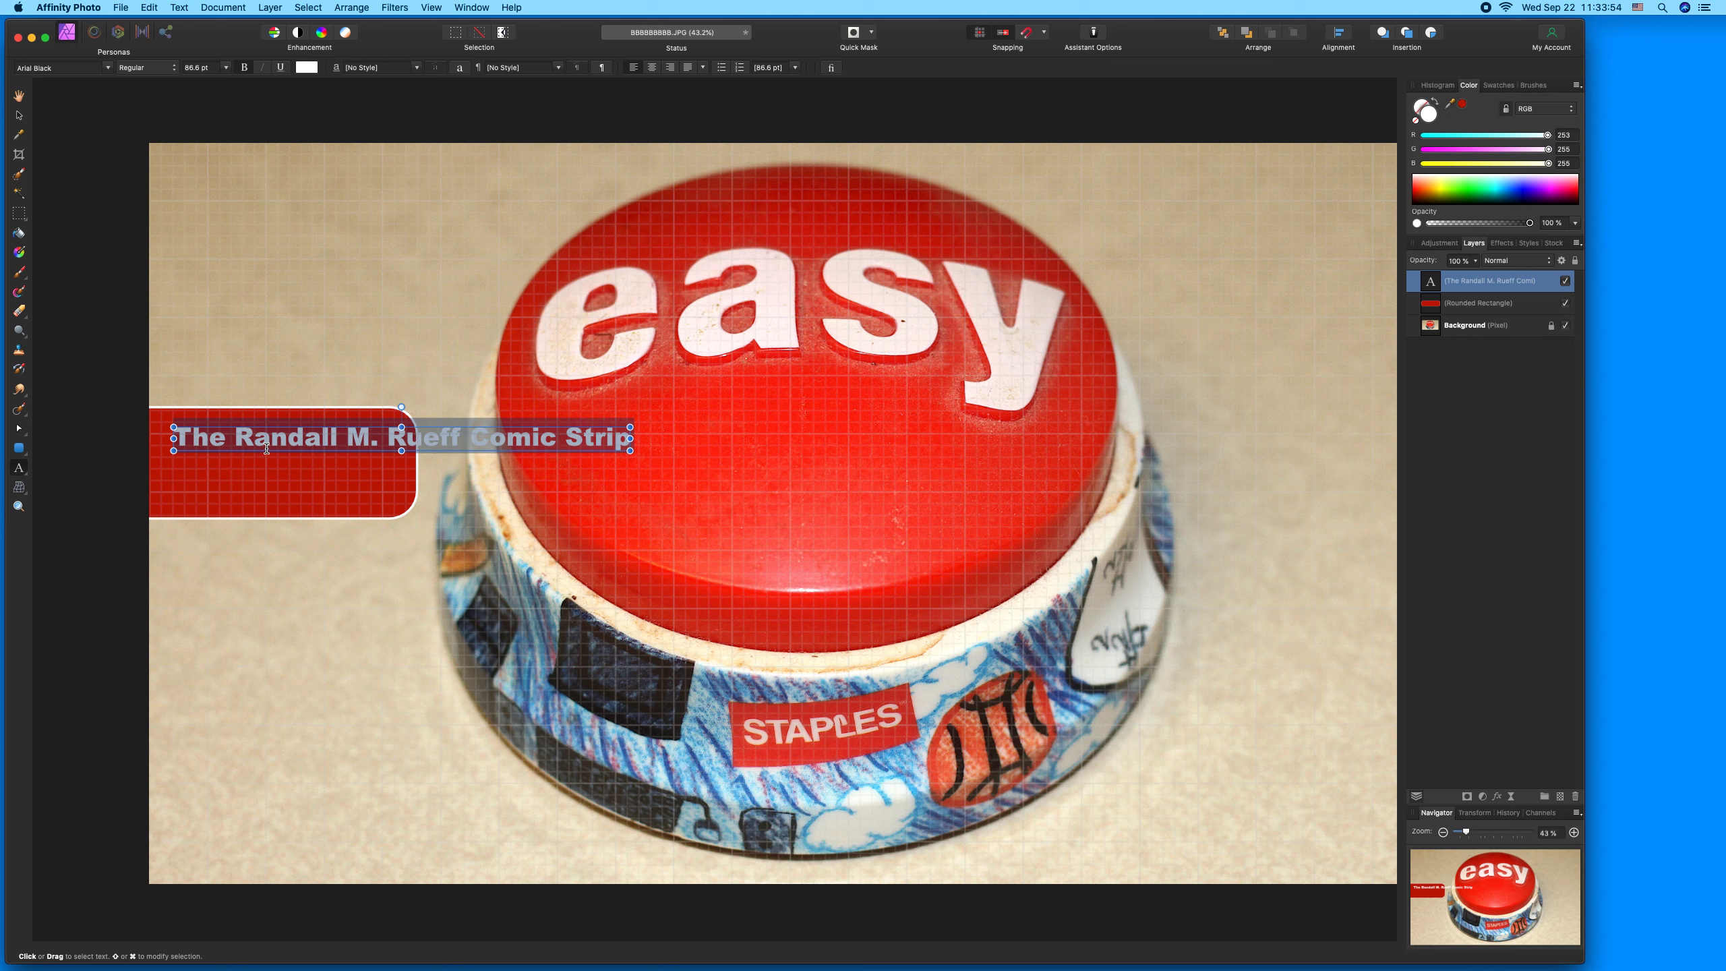
# Step: Break the title into three lines after "The" and before "Comic Strip", and centre-align the text
pyautogui.click(235, 443)
pyautogui.press('Return')
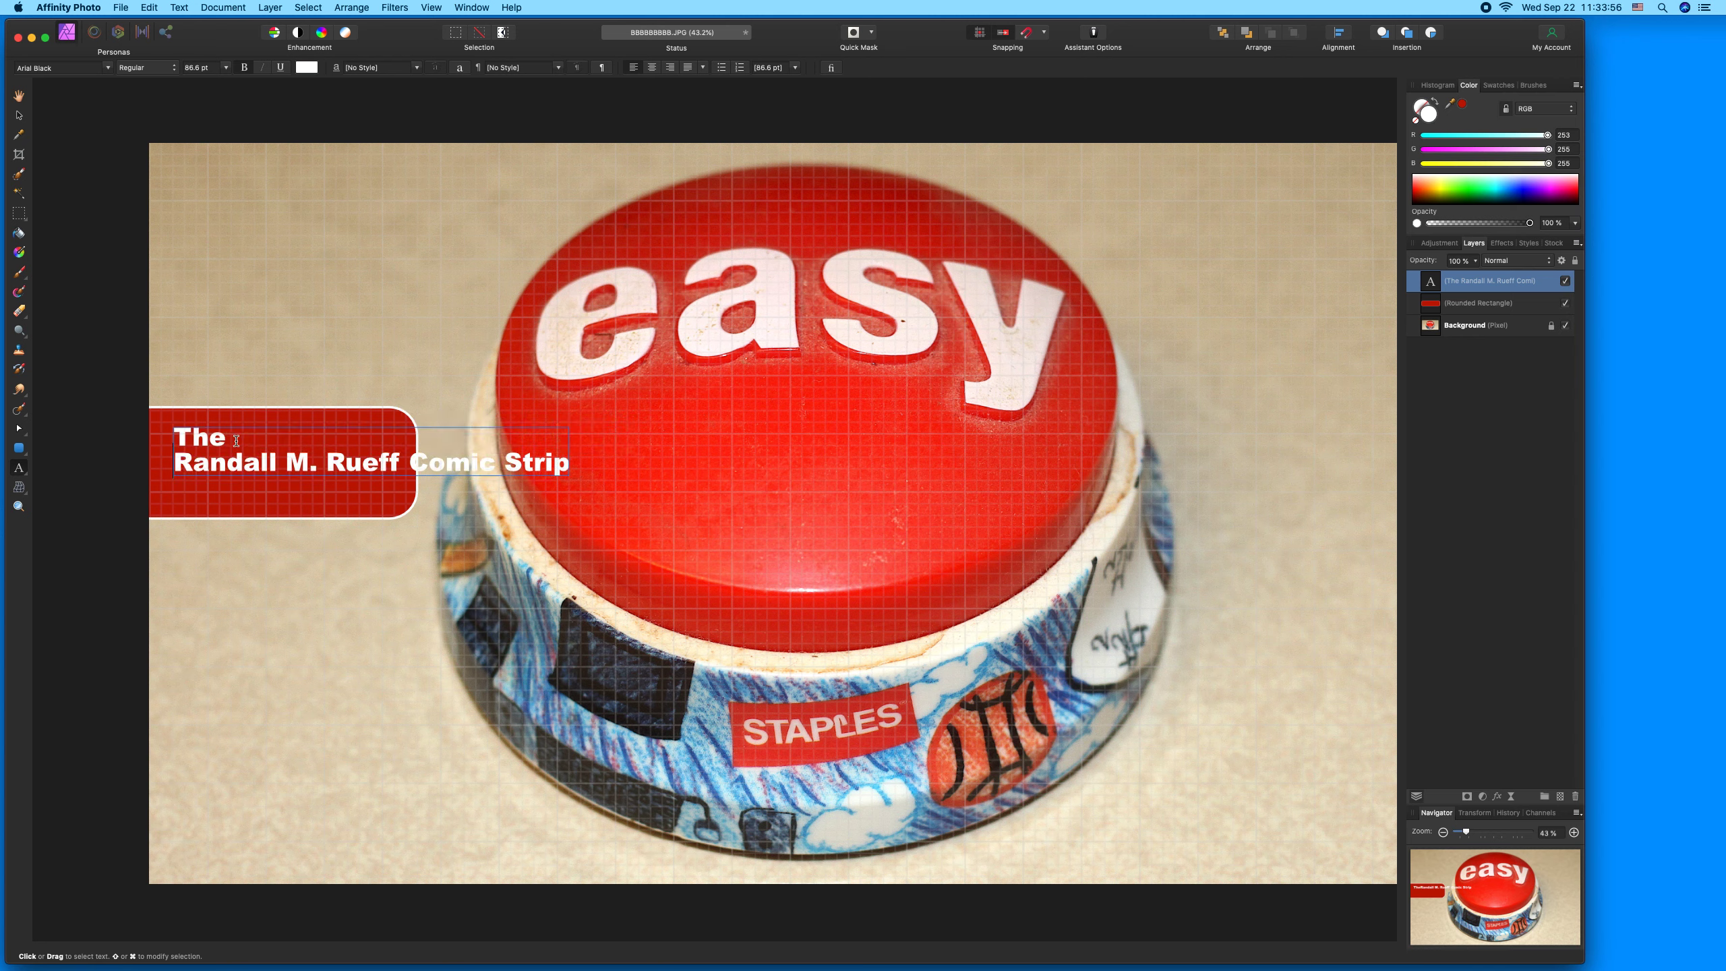
pyautogui.click(412, 469)
pyautogui.press('Return')
pyautogui.press('super+a')
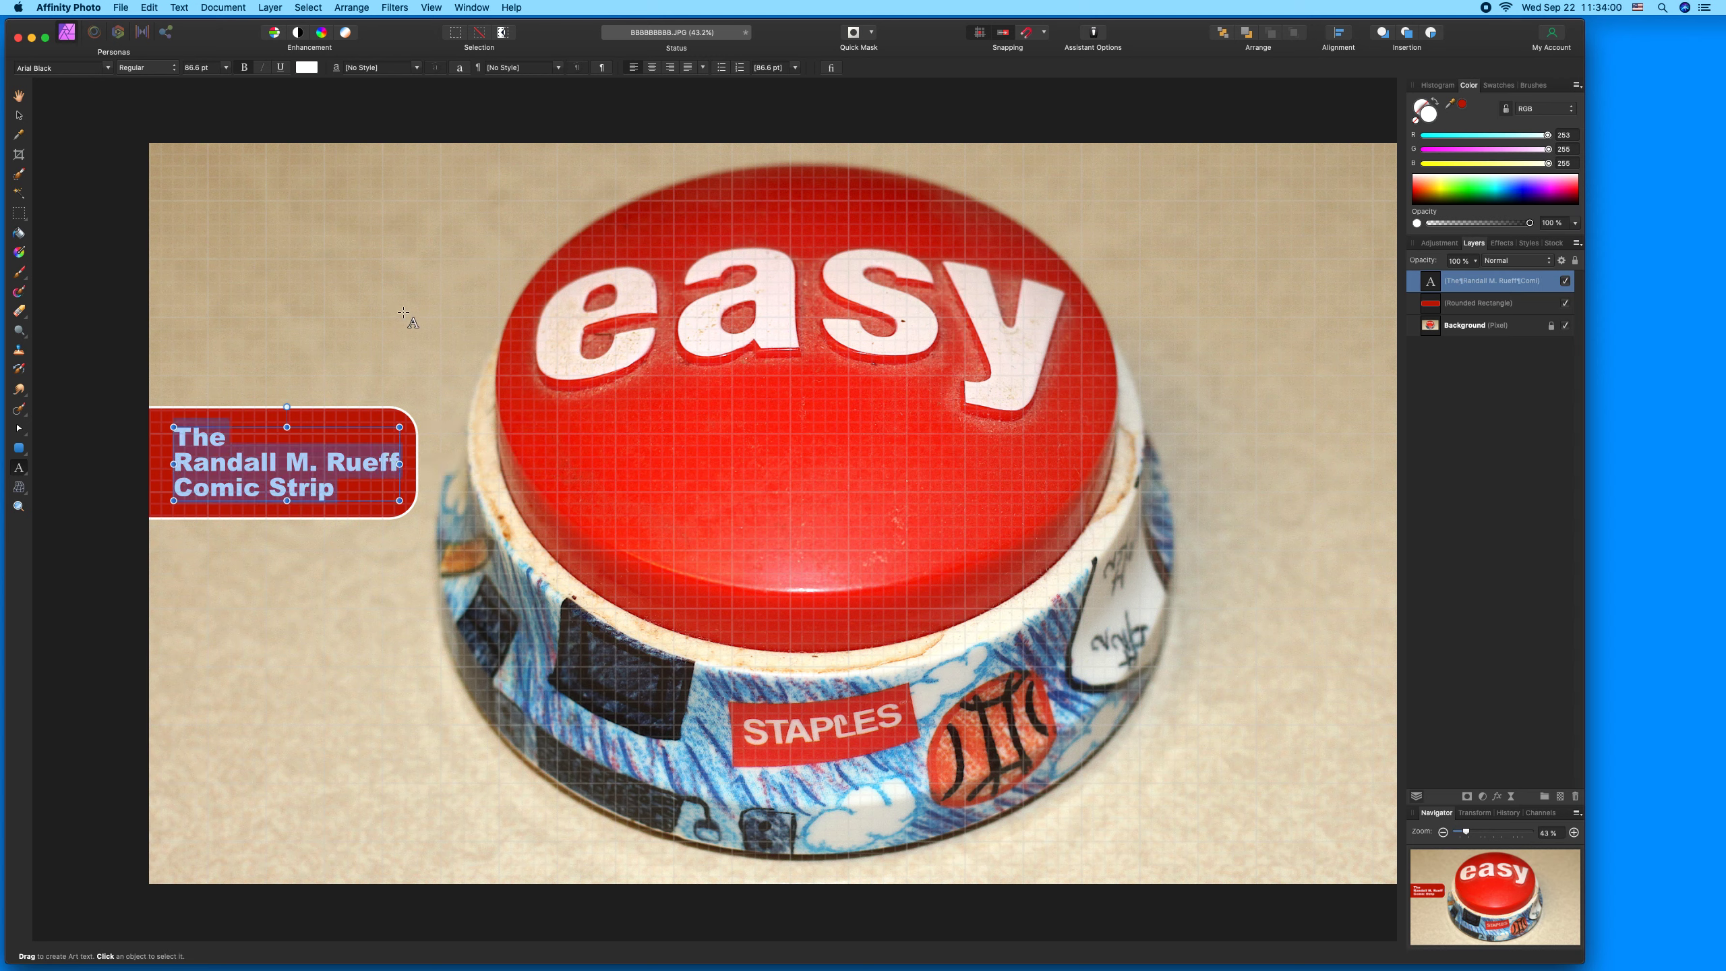
pyautogui.click(652, 68)
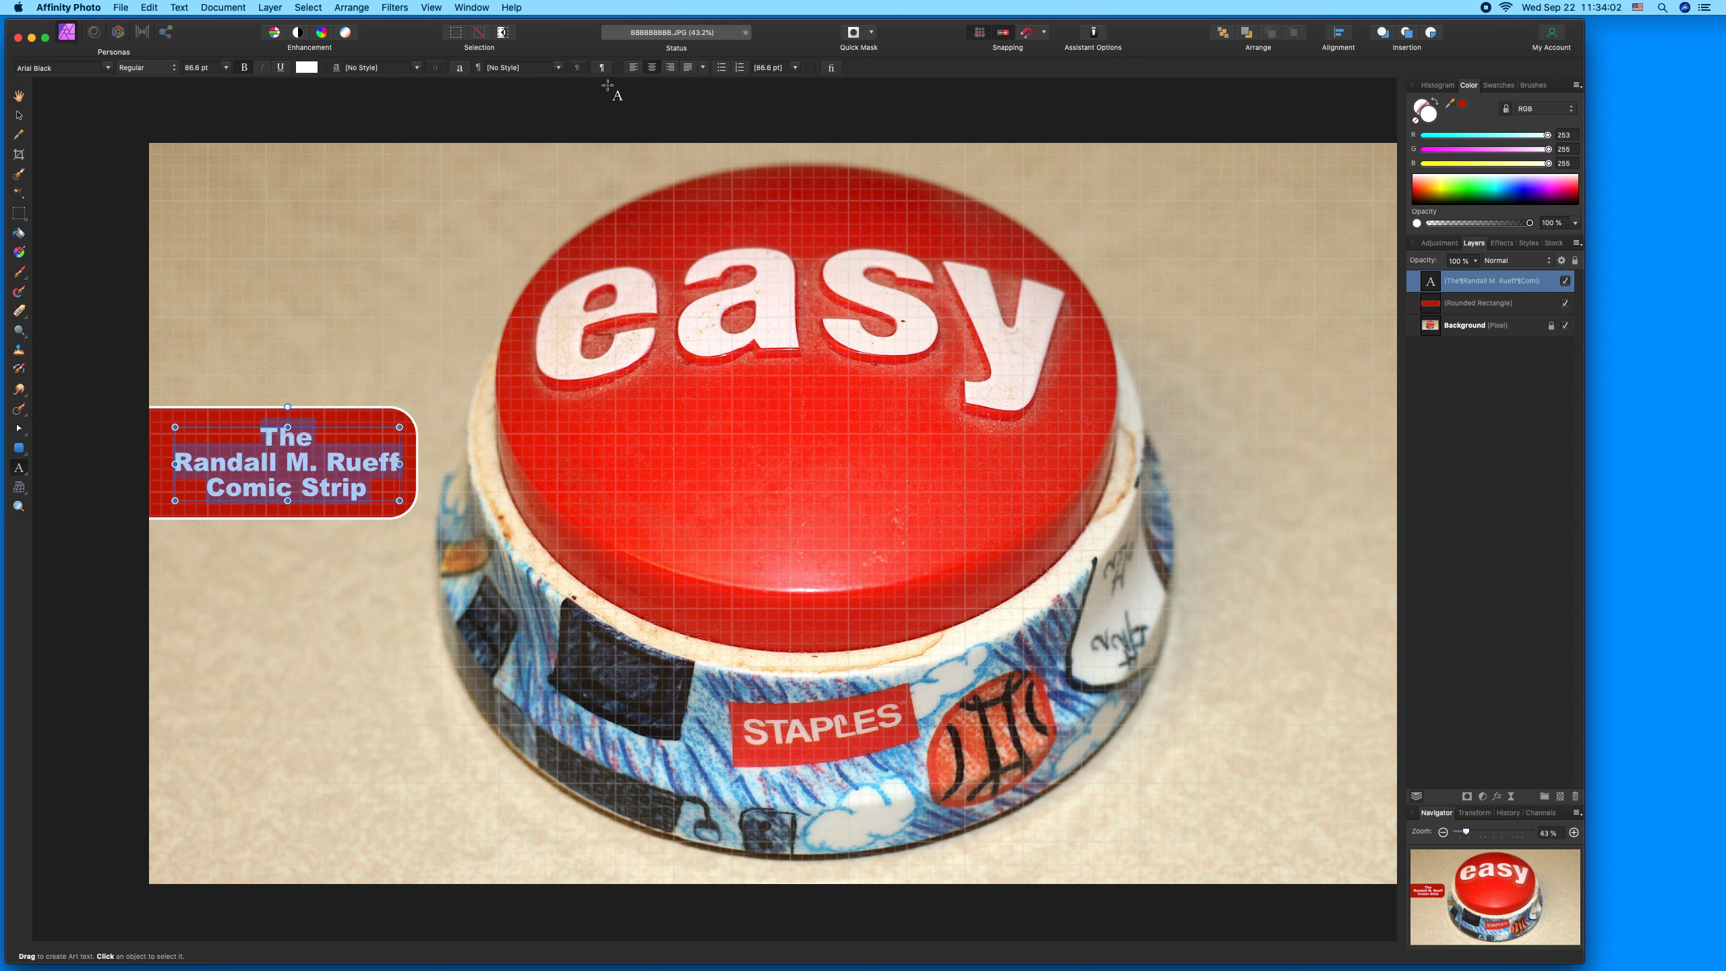
# Step: Move the title up inside the red rectangle and enlarge it to about 95 pt to fill the width
pyautogui.click(19, 115)
pyautogui.moveTo(261, 442); pyautogui.dragTo(245, 431)
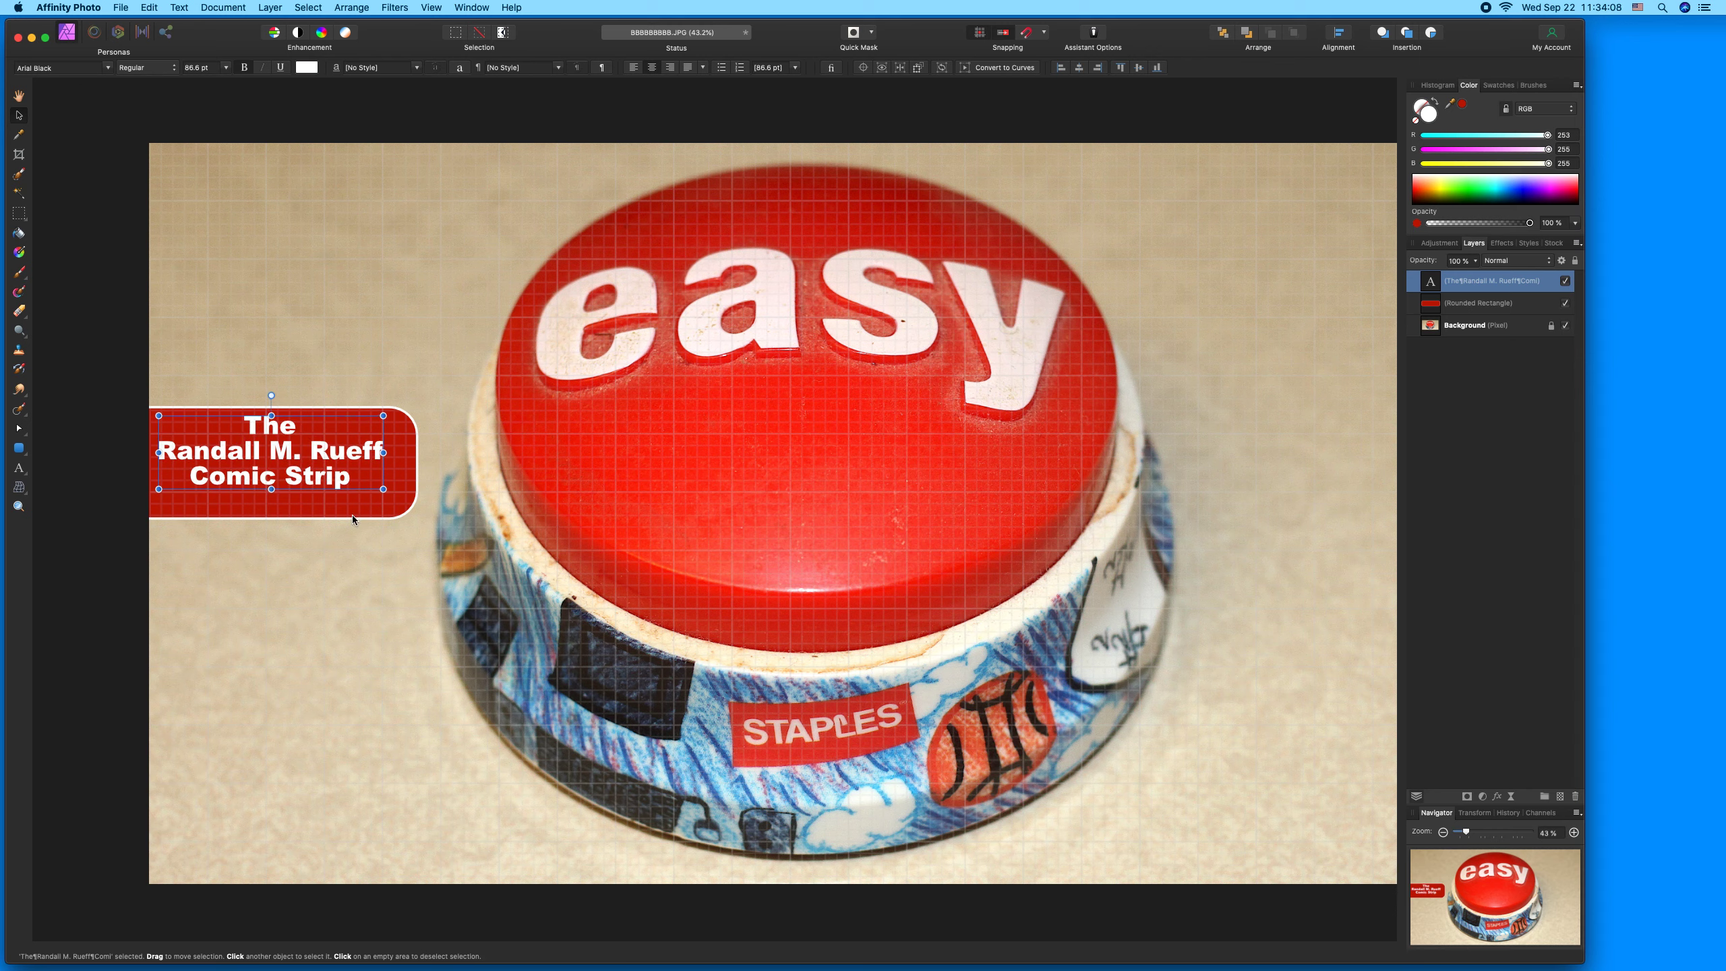
pyautogui.moveTo(384, 489)
pyautogui.mouseDown()
pyautogui.moveTo(402, 513)
pyautogui.moveTo(363, 470)
pyautogui.mouseUp()
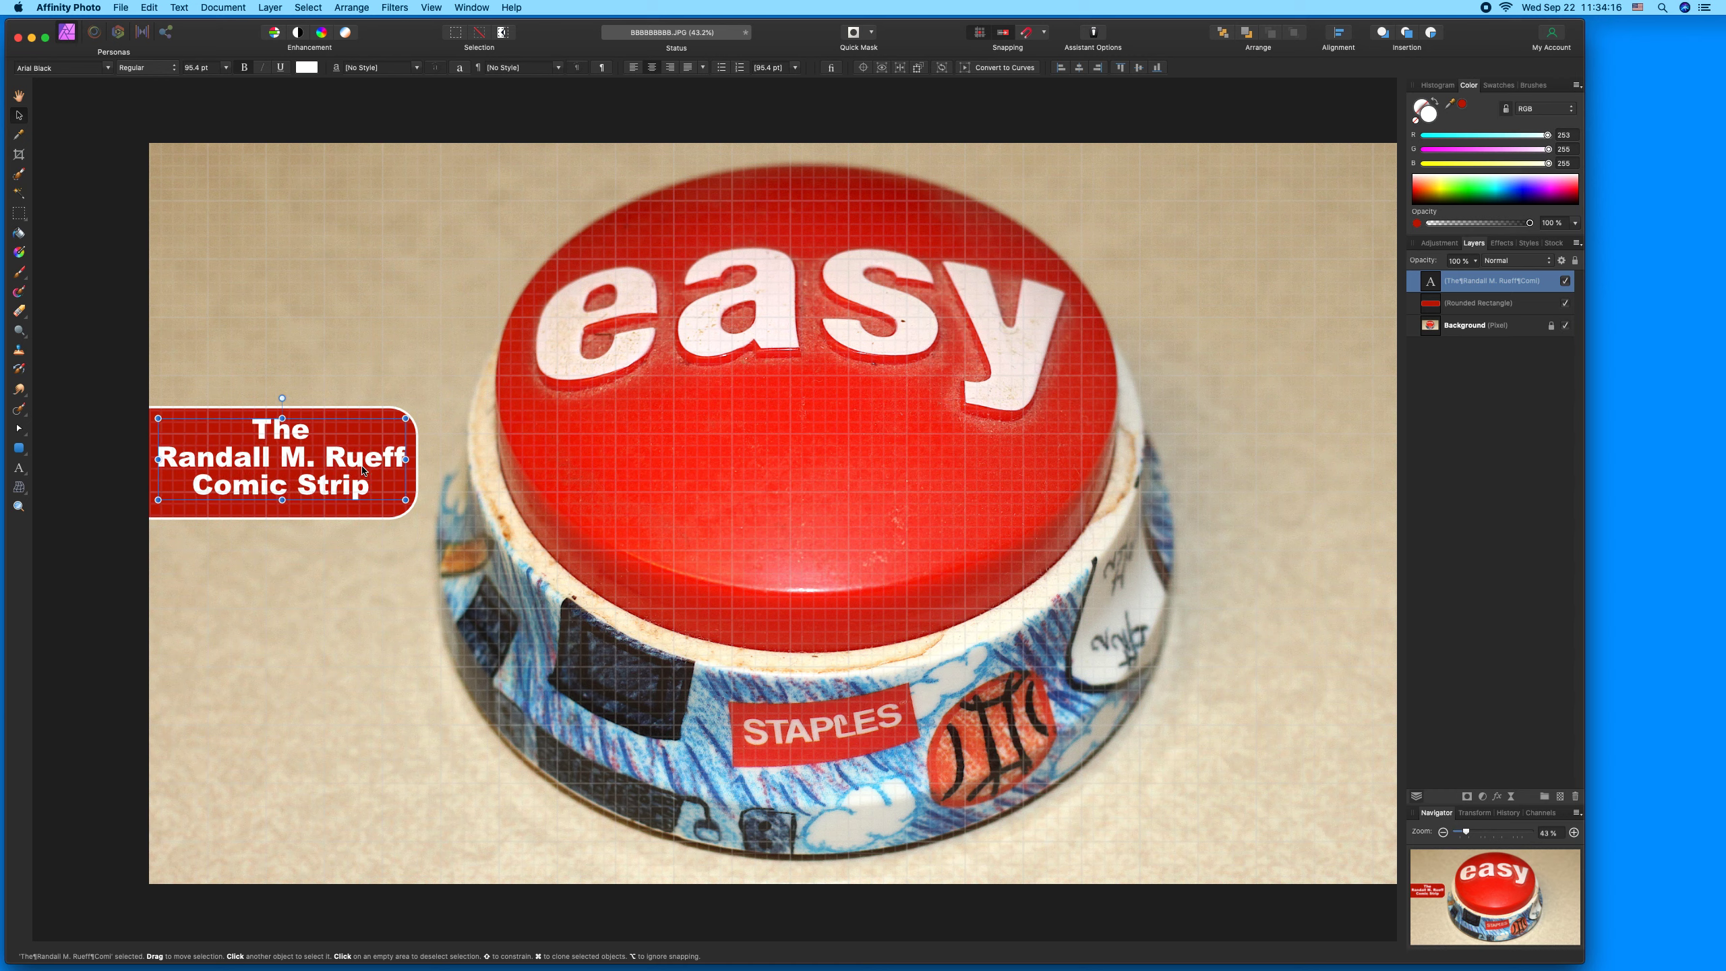
# Step: Extend the red rectangle's right edge slightly past the title and pull its left edge in to just beyond the canvas
pyautogui.click(415, 490)
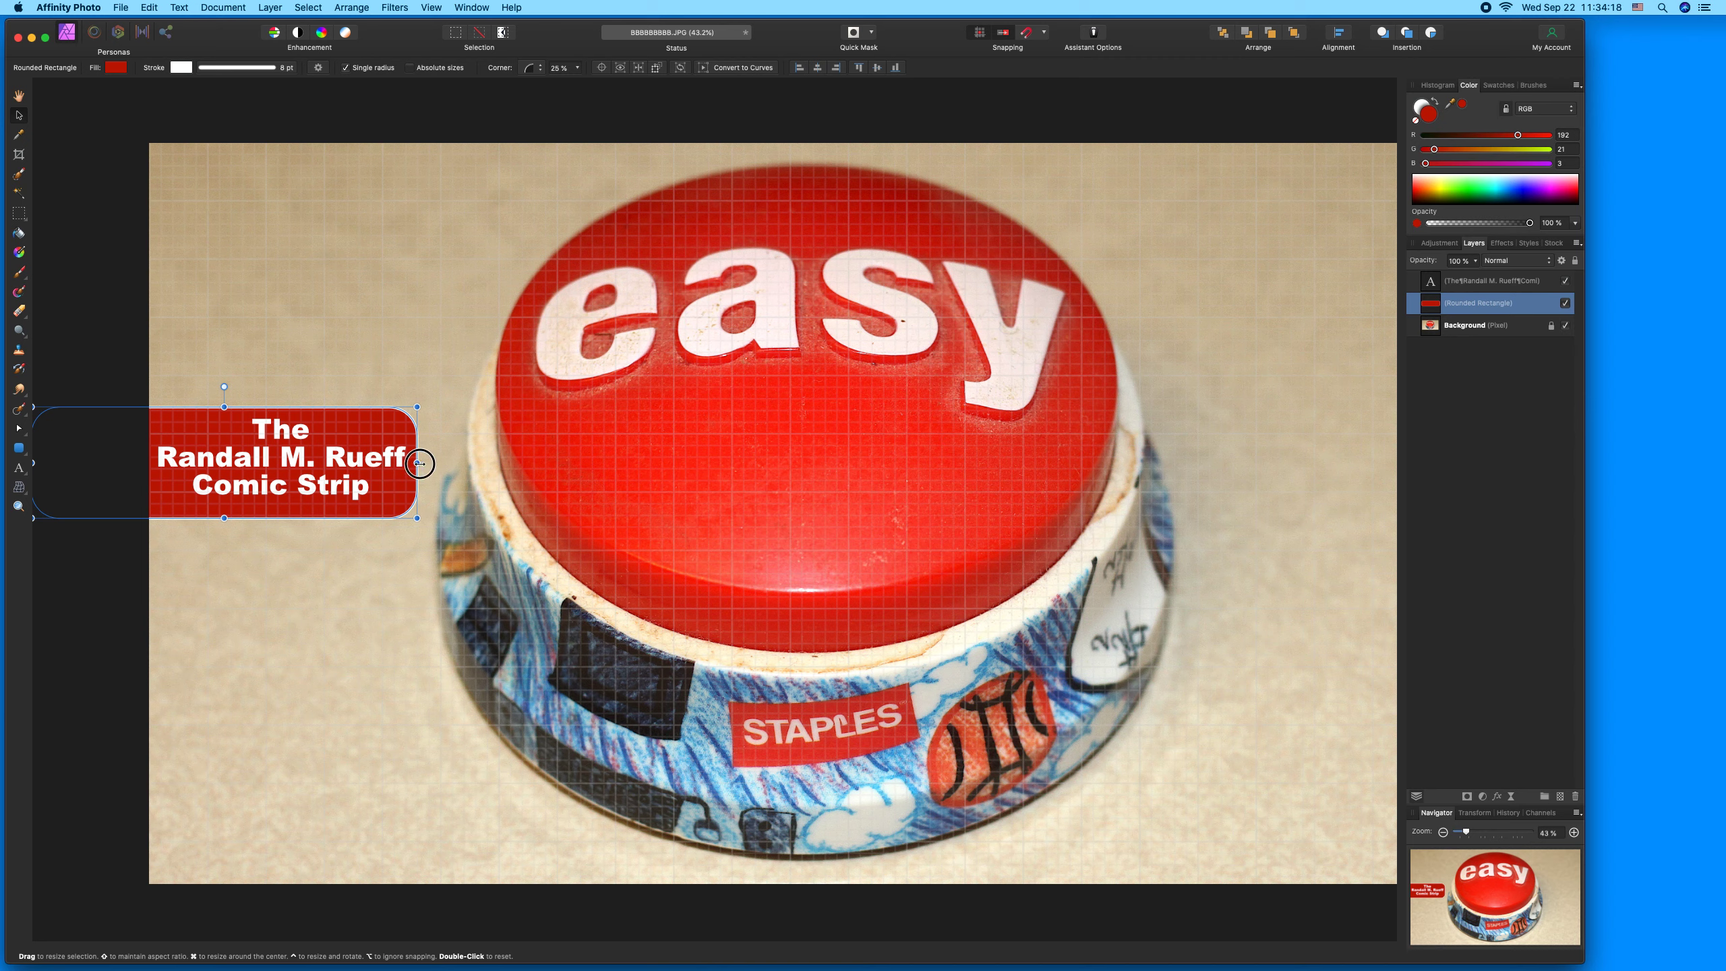
pyautogui.moveTo(419, 463); pyautogui.dragTo(422, 464)
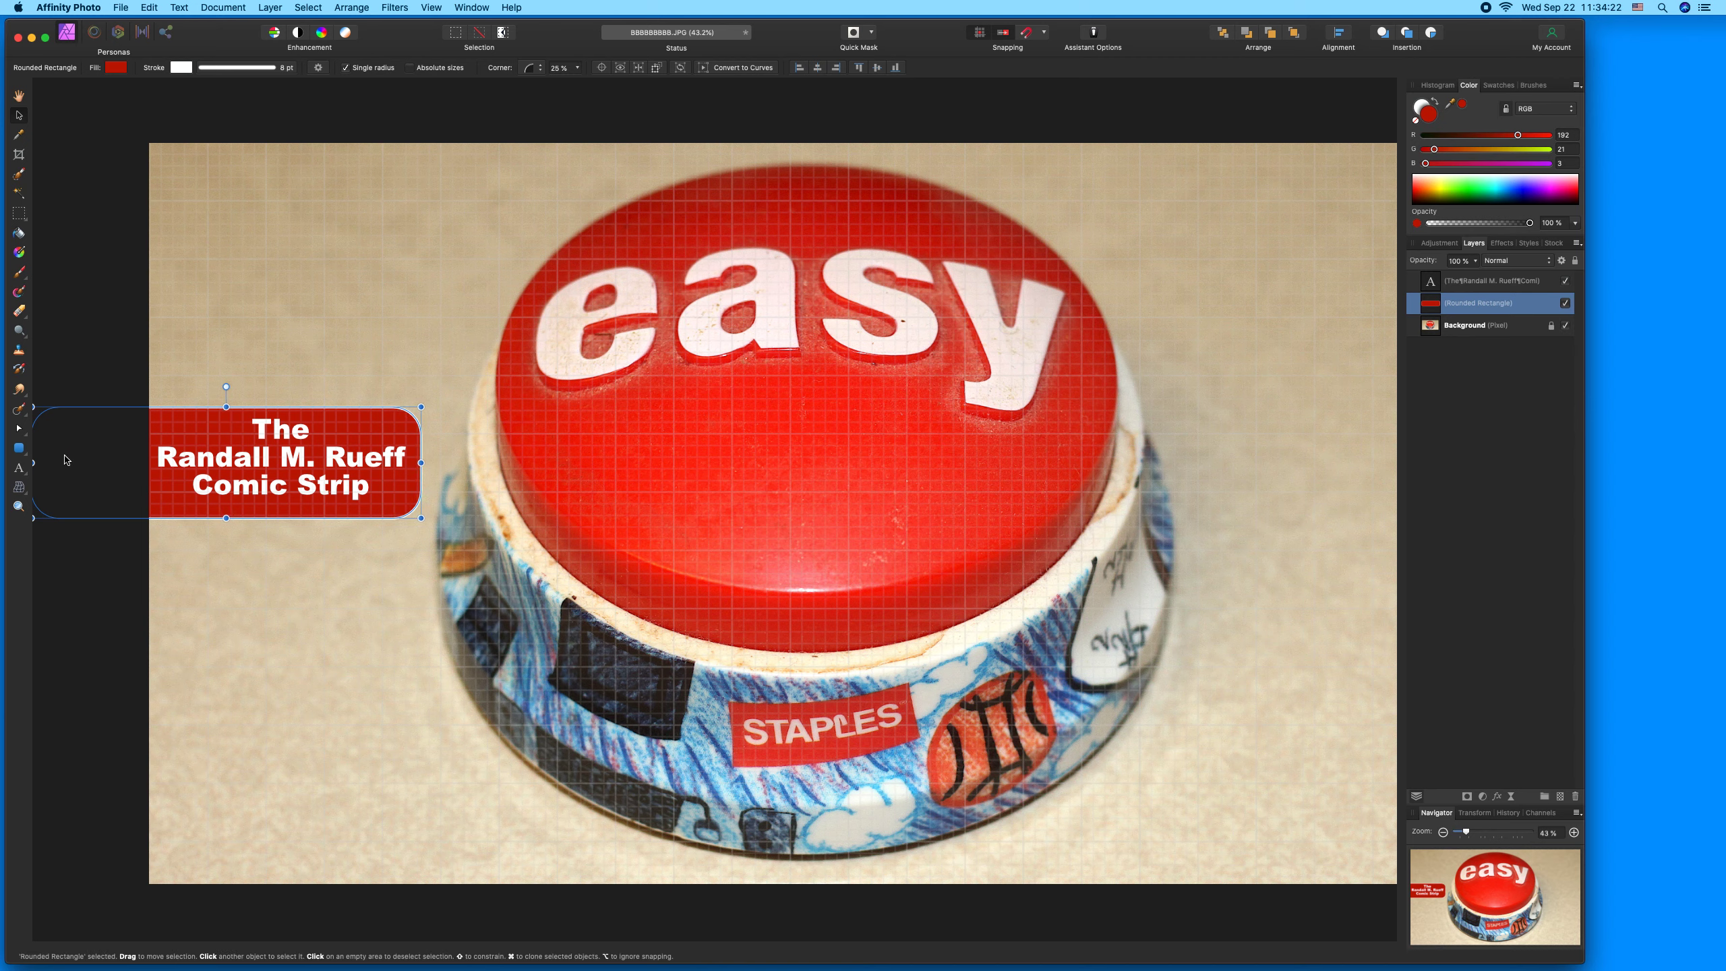
pyautogui.moveTo(35, 463); pyautogui.dragTo(116, 465)
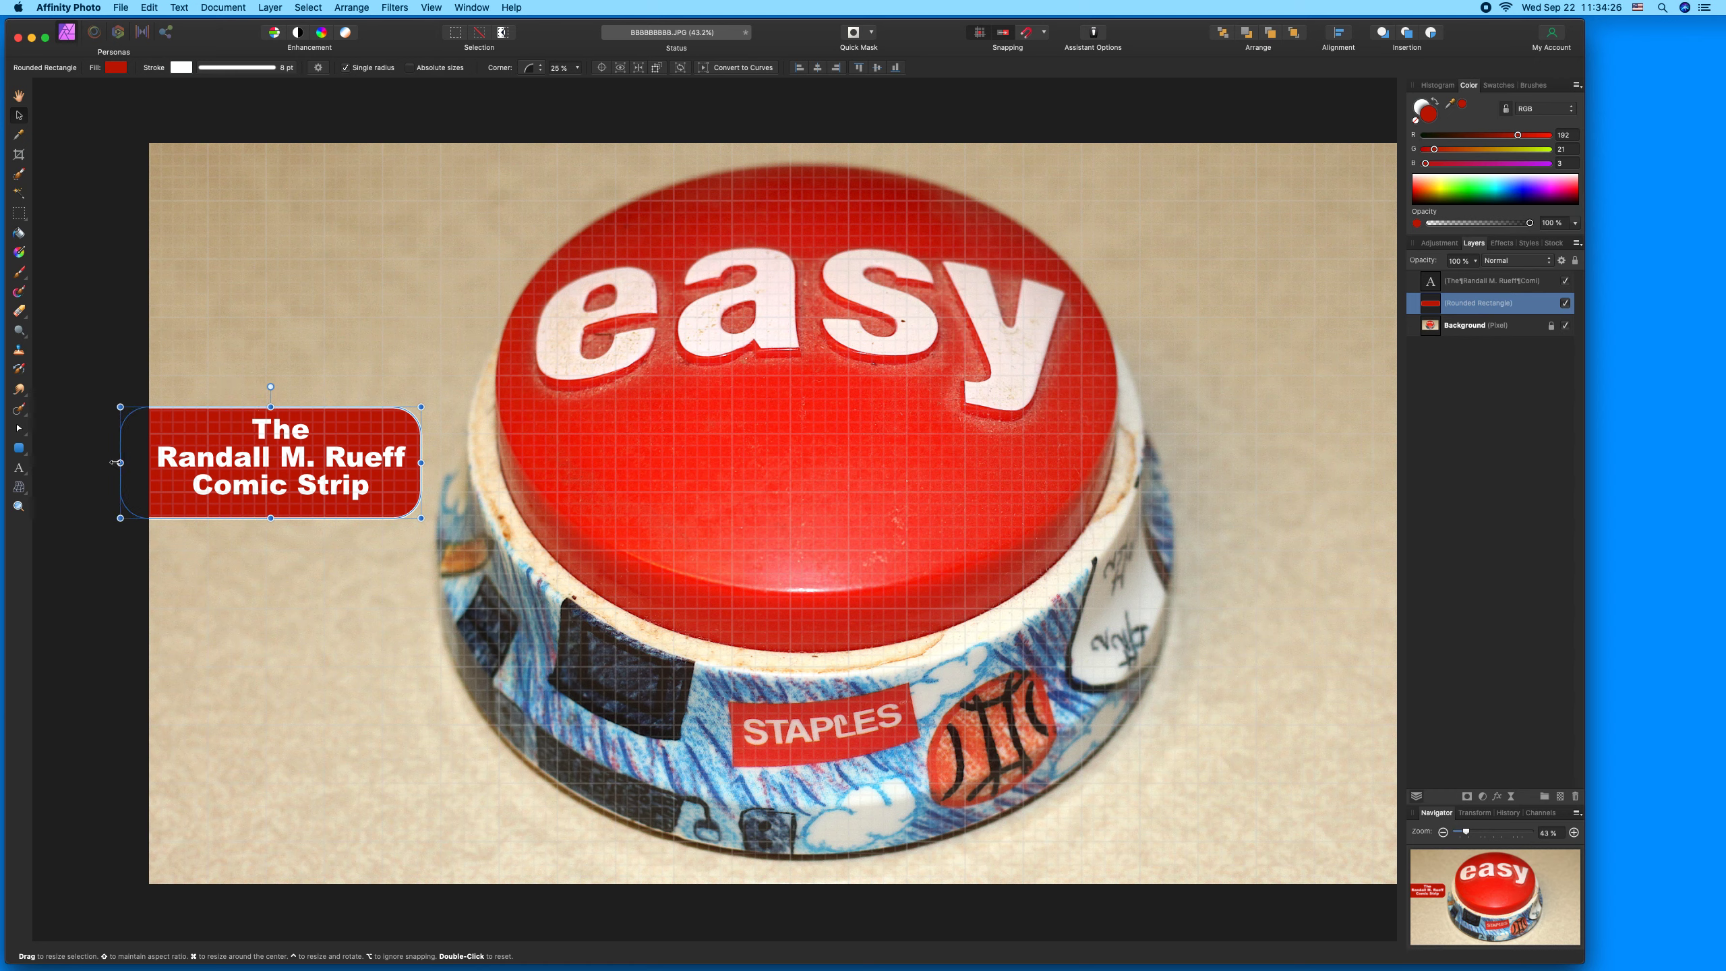
# Step: Deselect the red rectangle and save the document flattened
pyautogui.click(60, 394)
pyautogui.press('super+s')
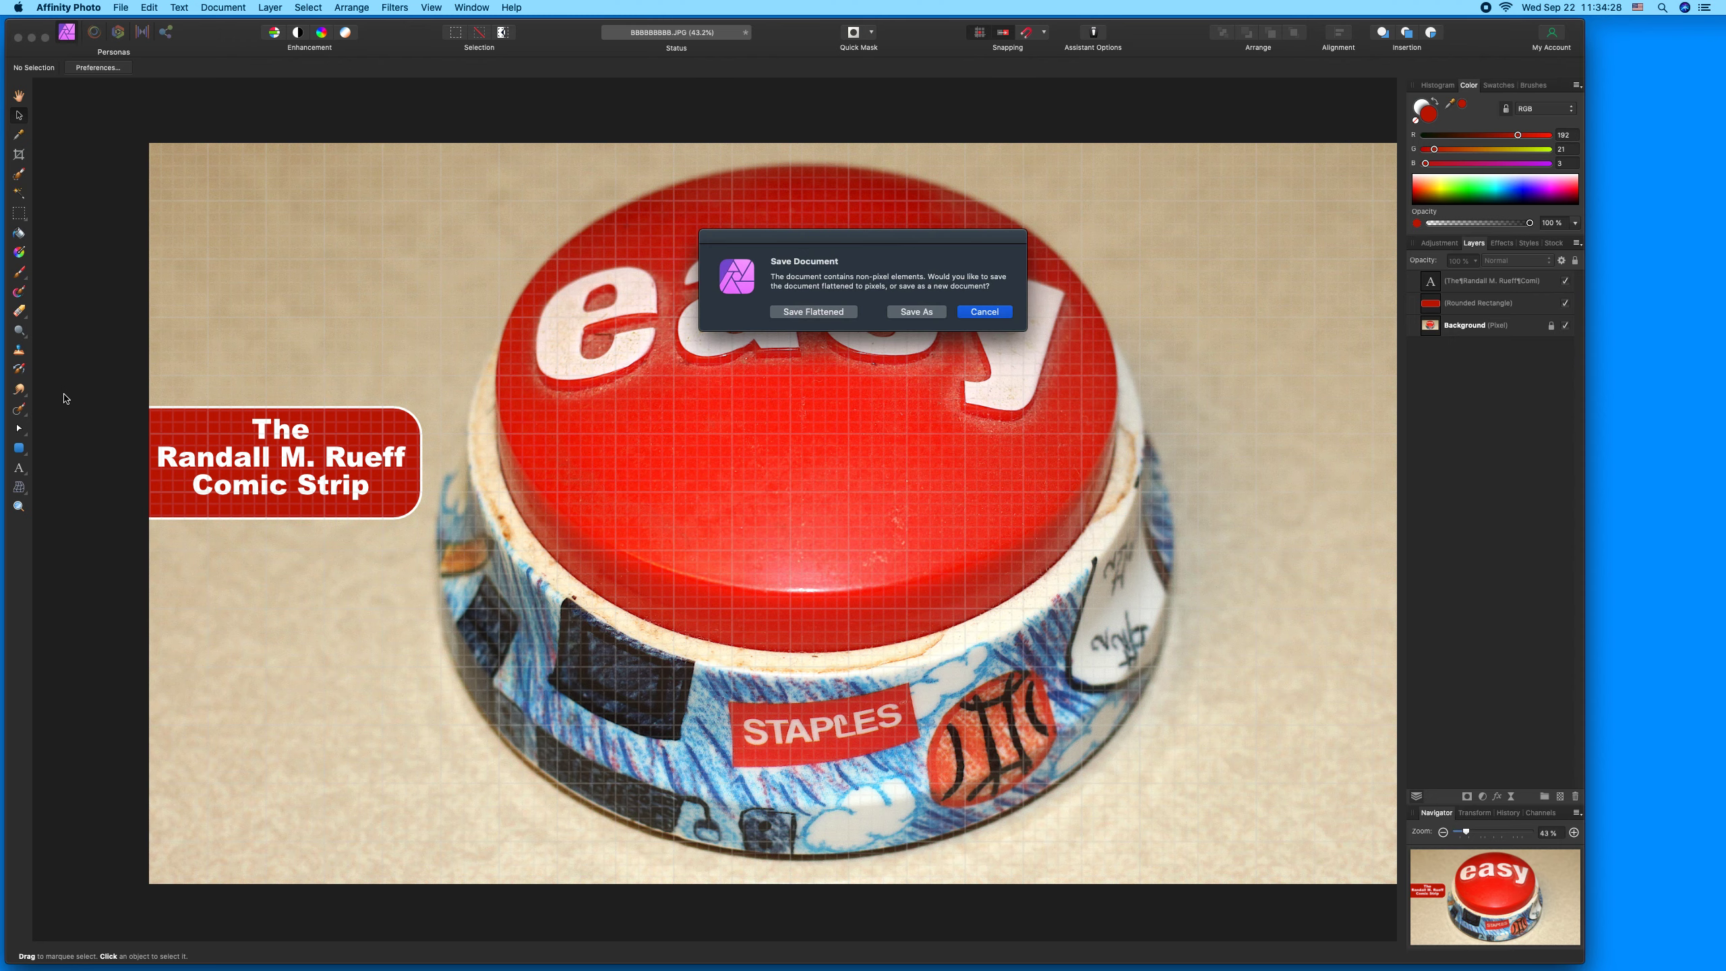
pyautogui.click(801, 314)
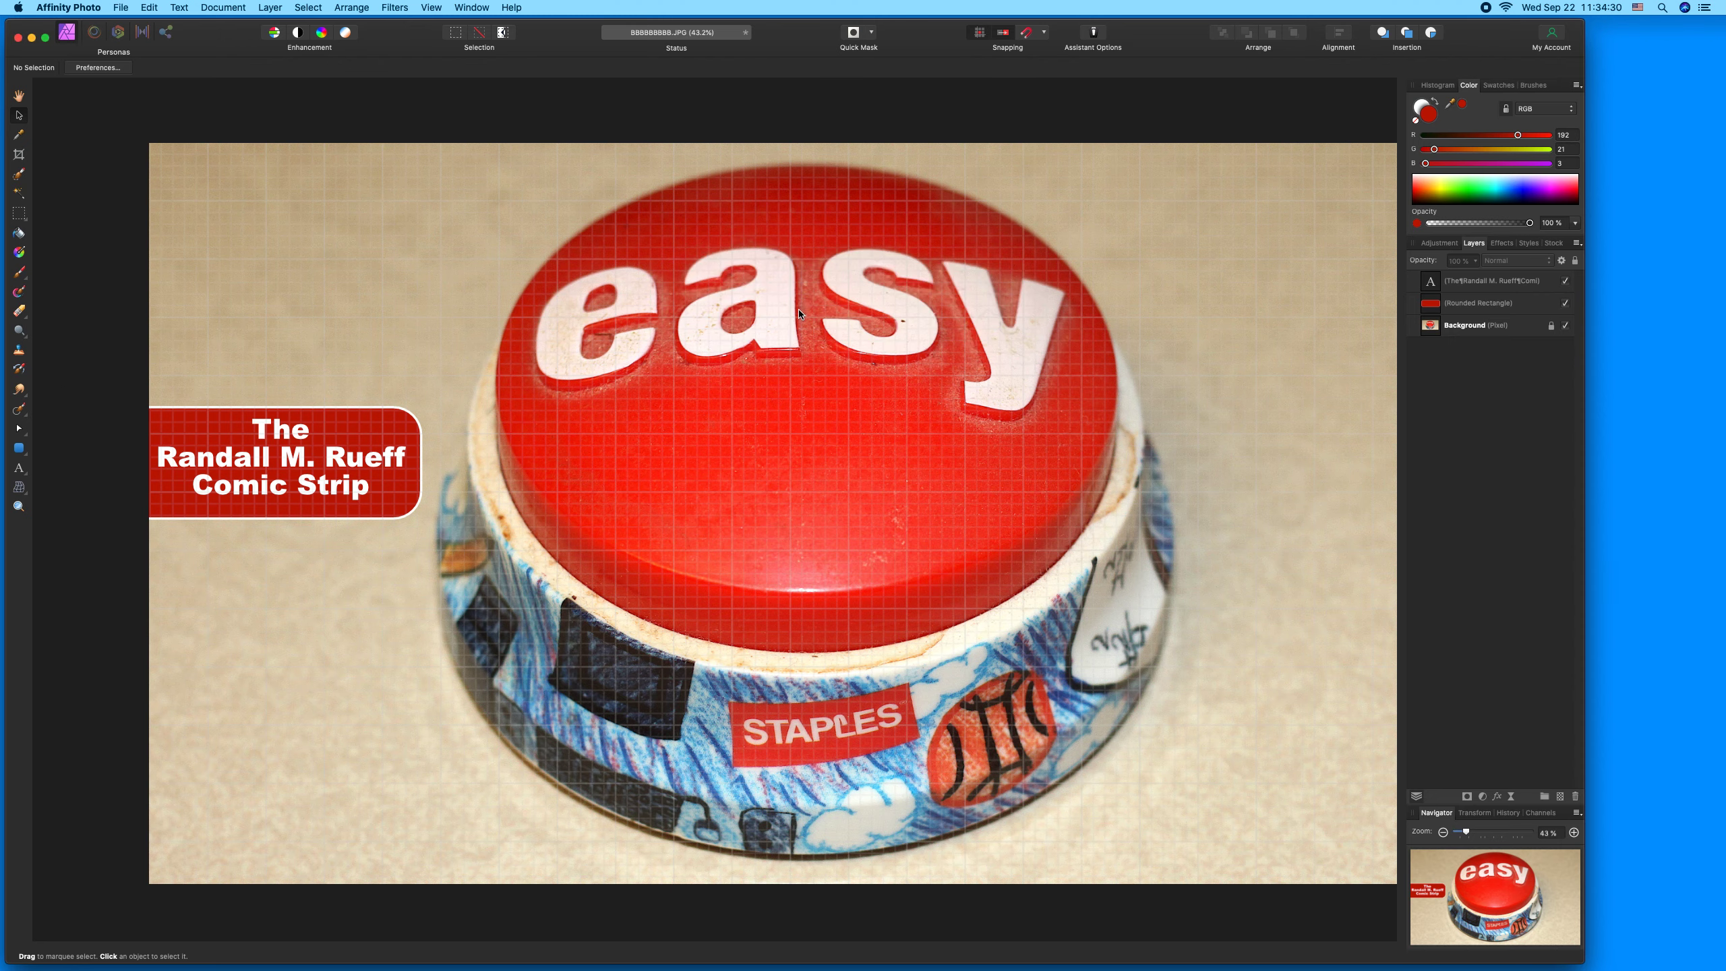
# Step: Add a separate artistic text line just below the title box reading "© 9-22-2021 A.D." followed by the author's full name
pyautogui.click(19, 95)
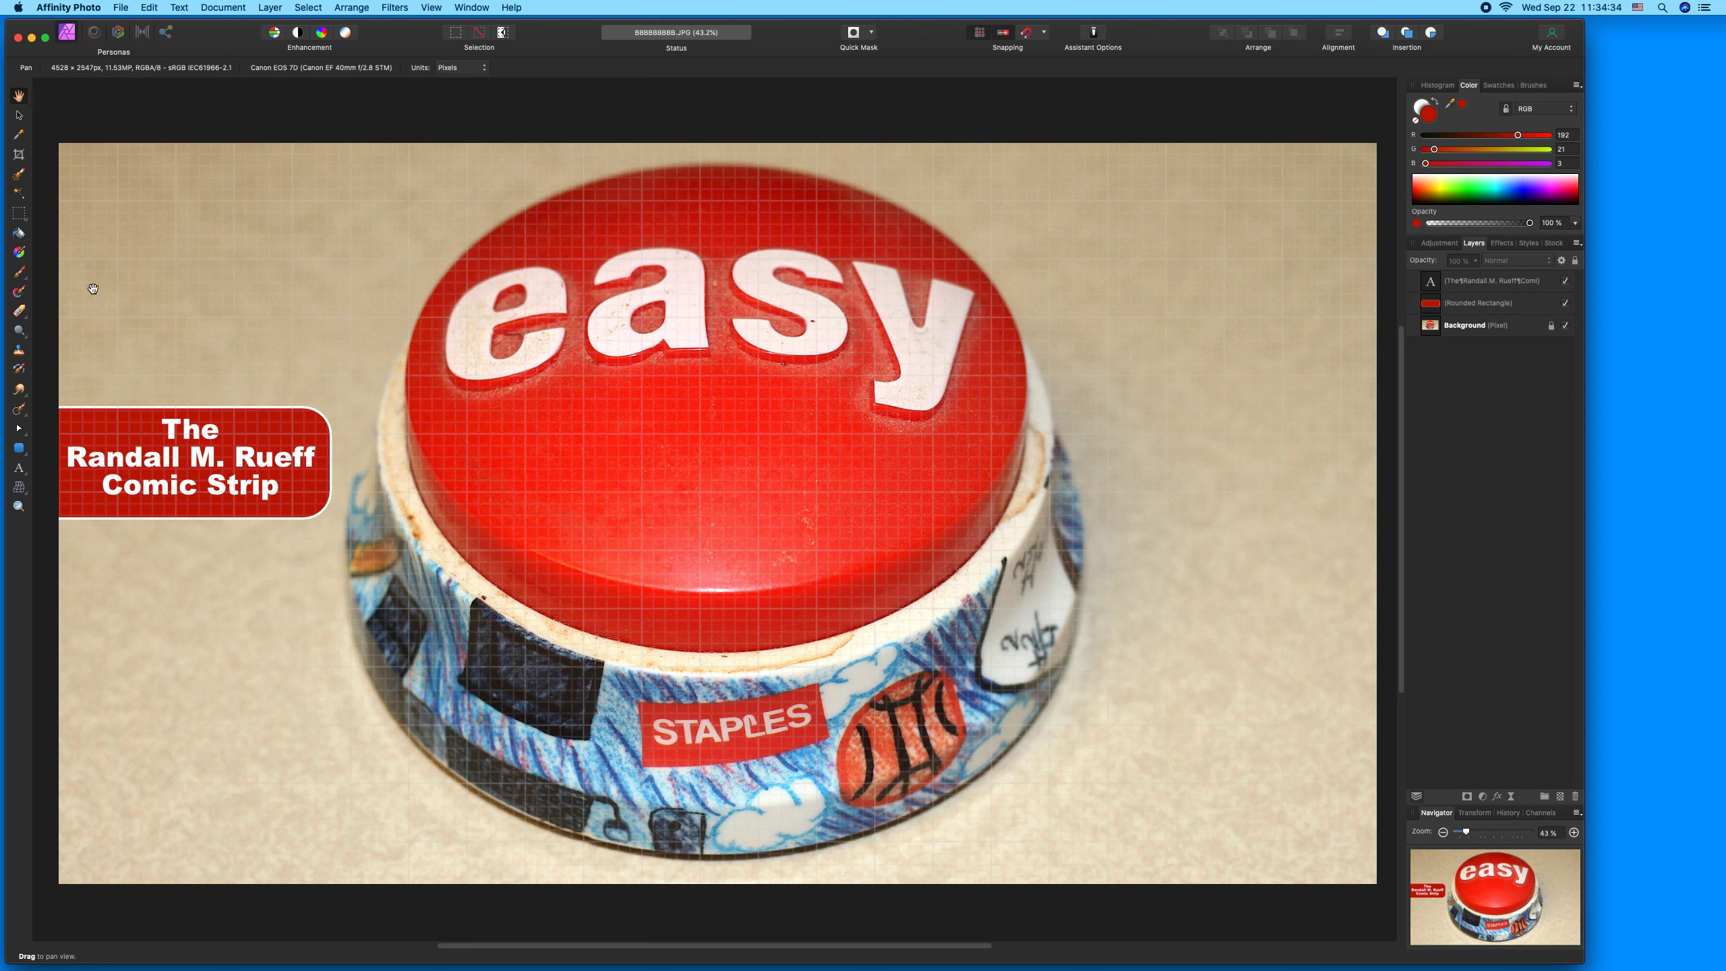
pyautogui.click(24, 474)
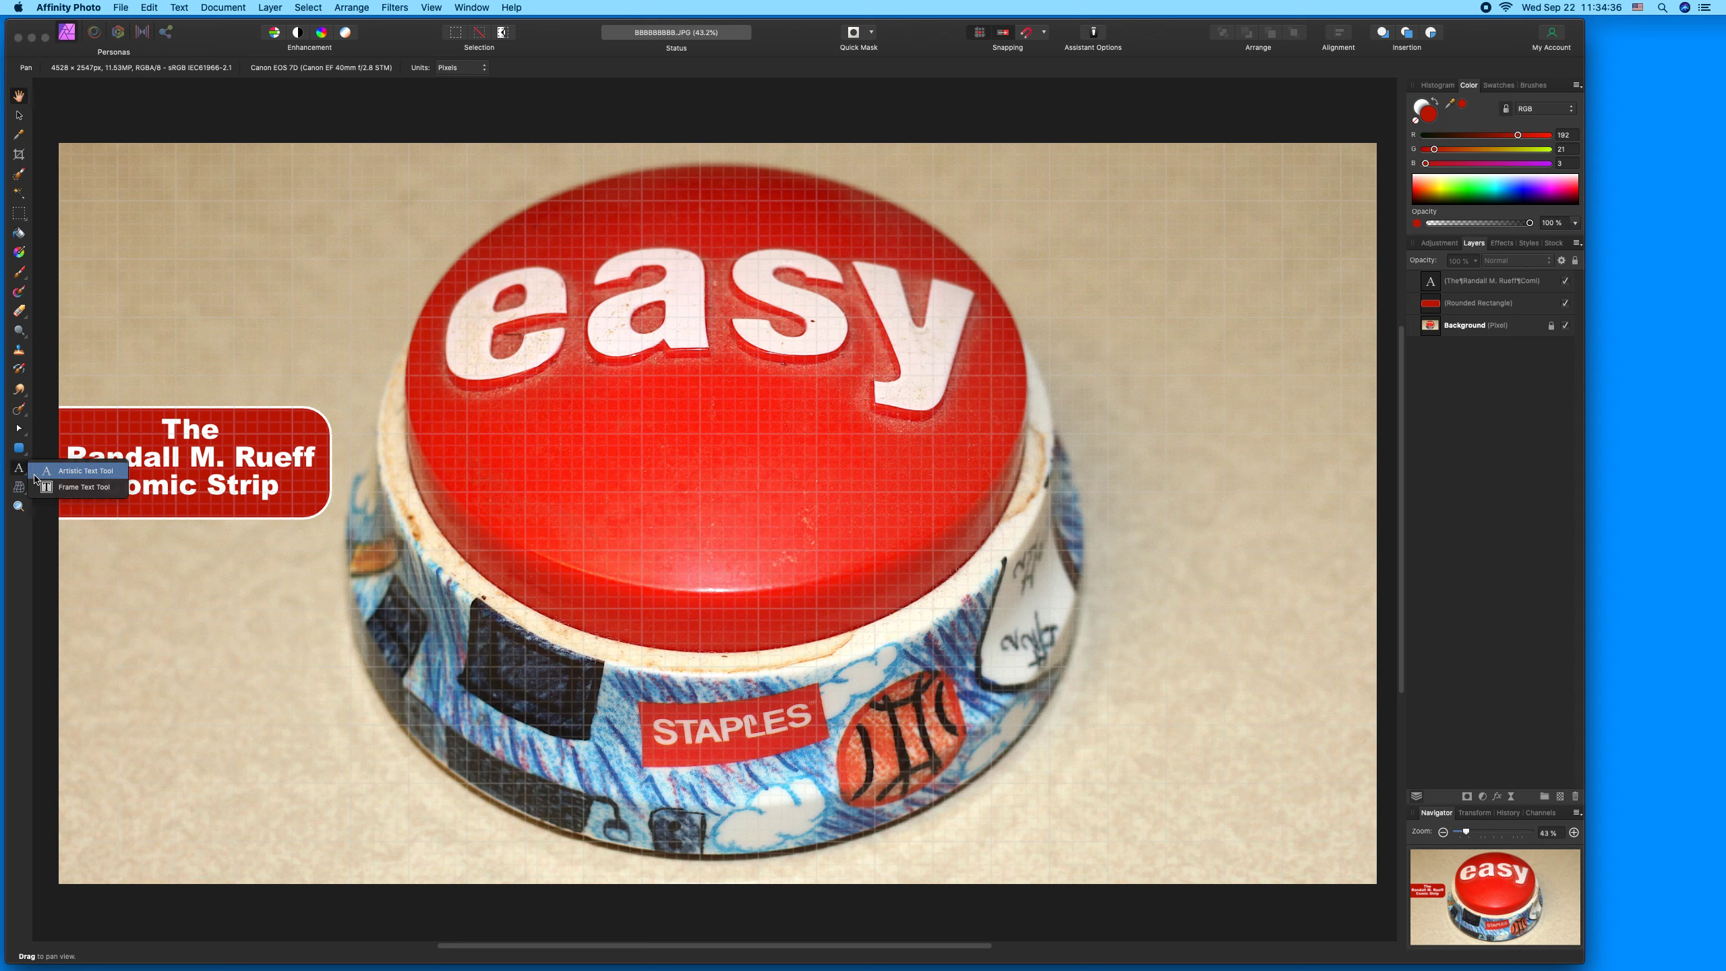
pyautogui.click(68, 471)
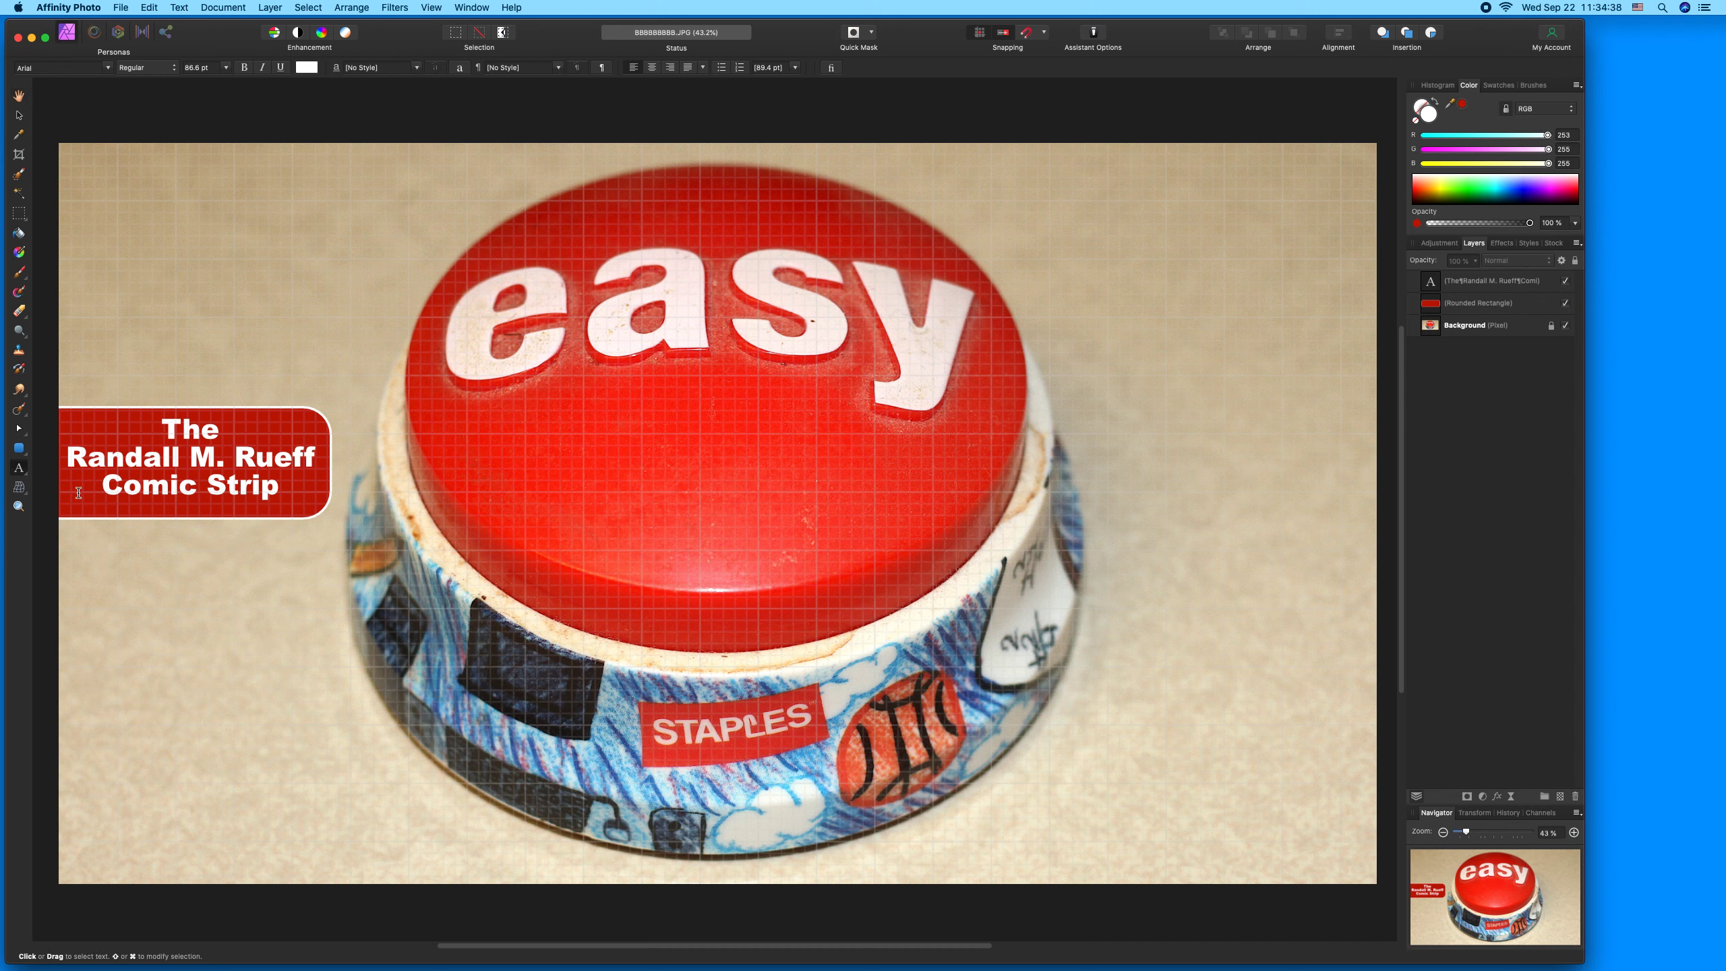
pyautogui.click(88, 502)
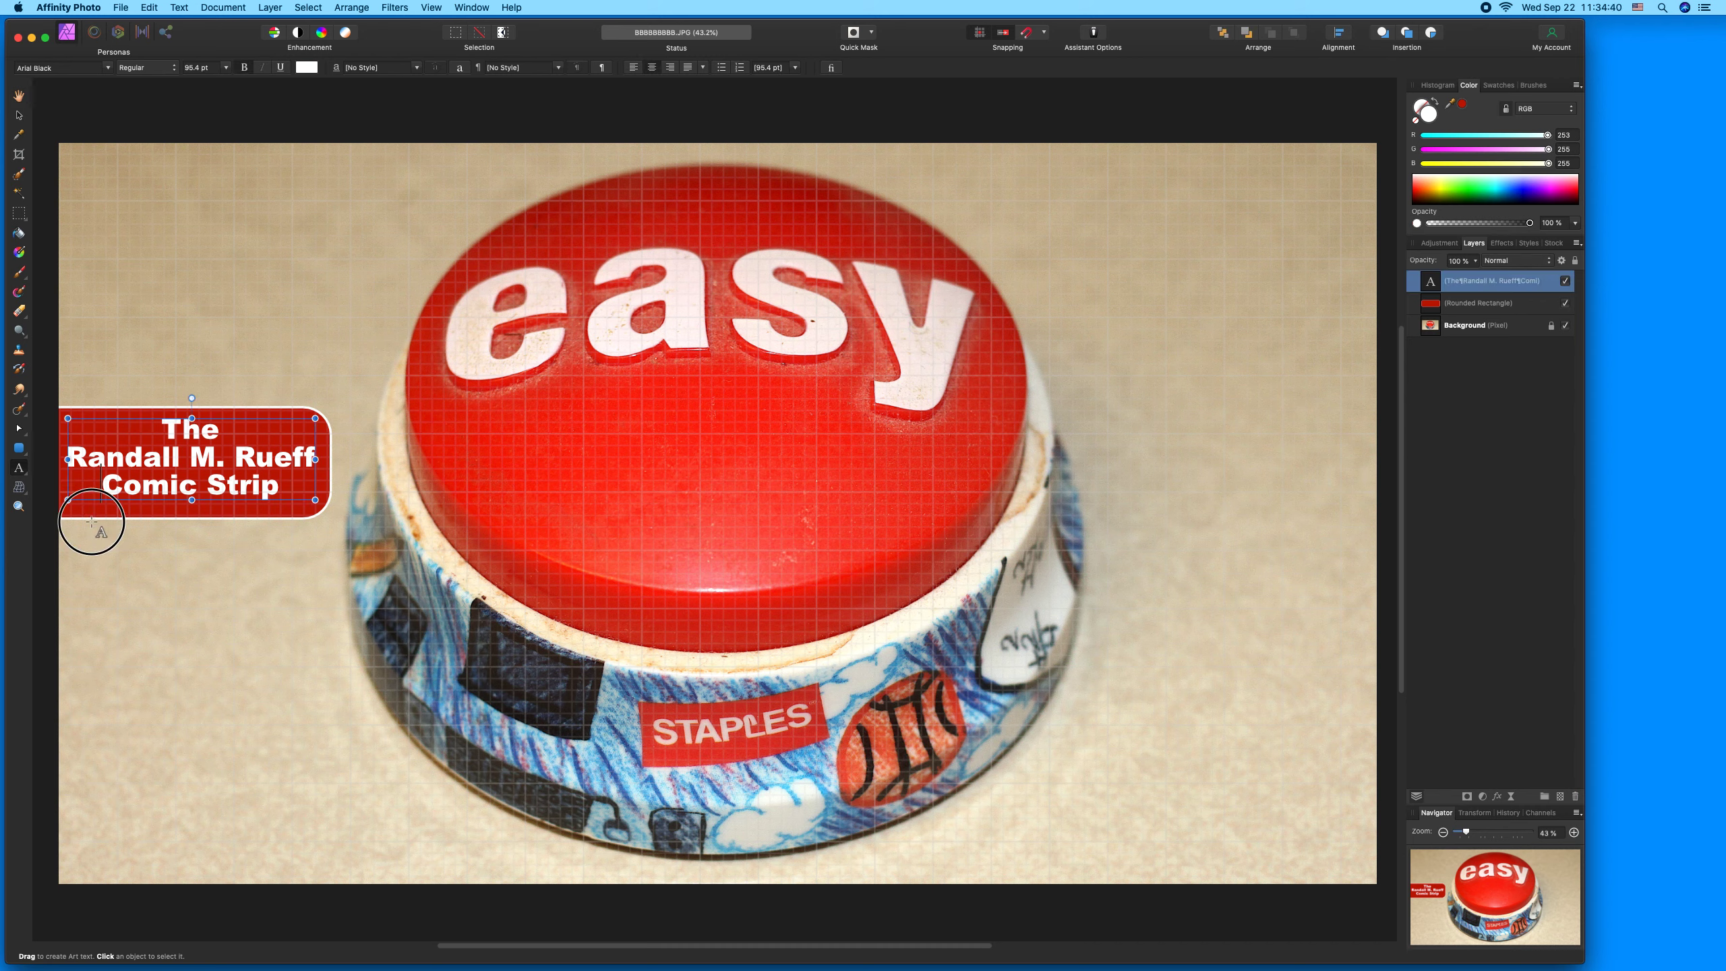
pyautogui.click(92, 522)
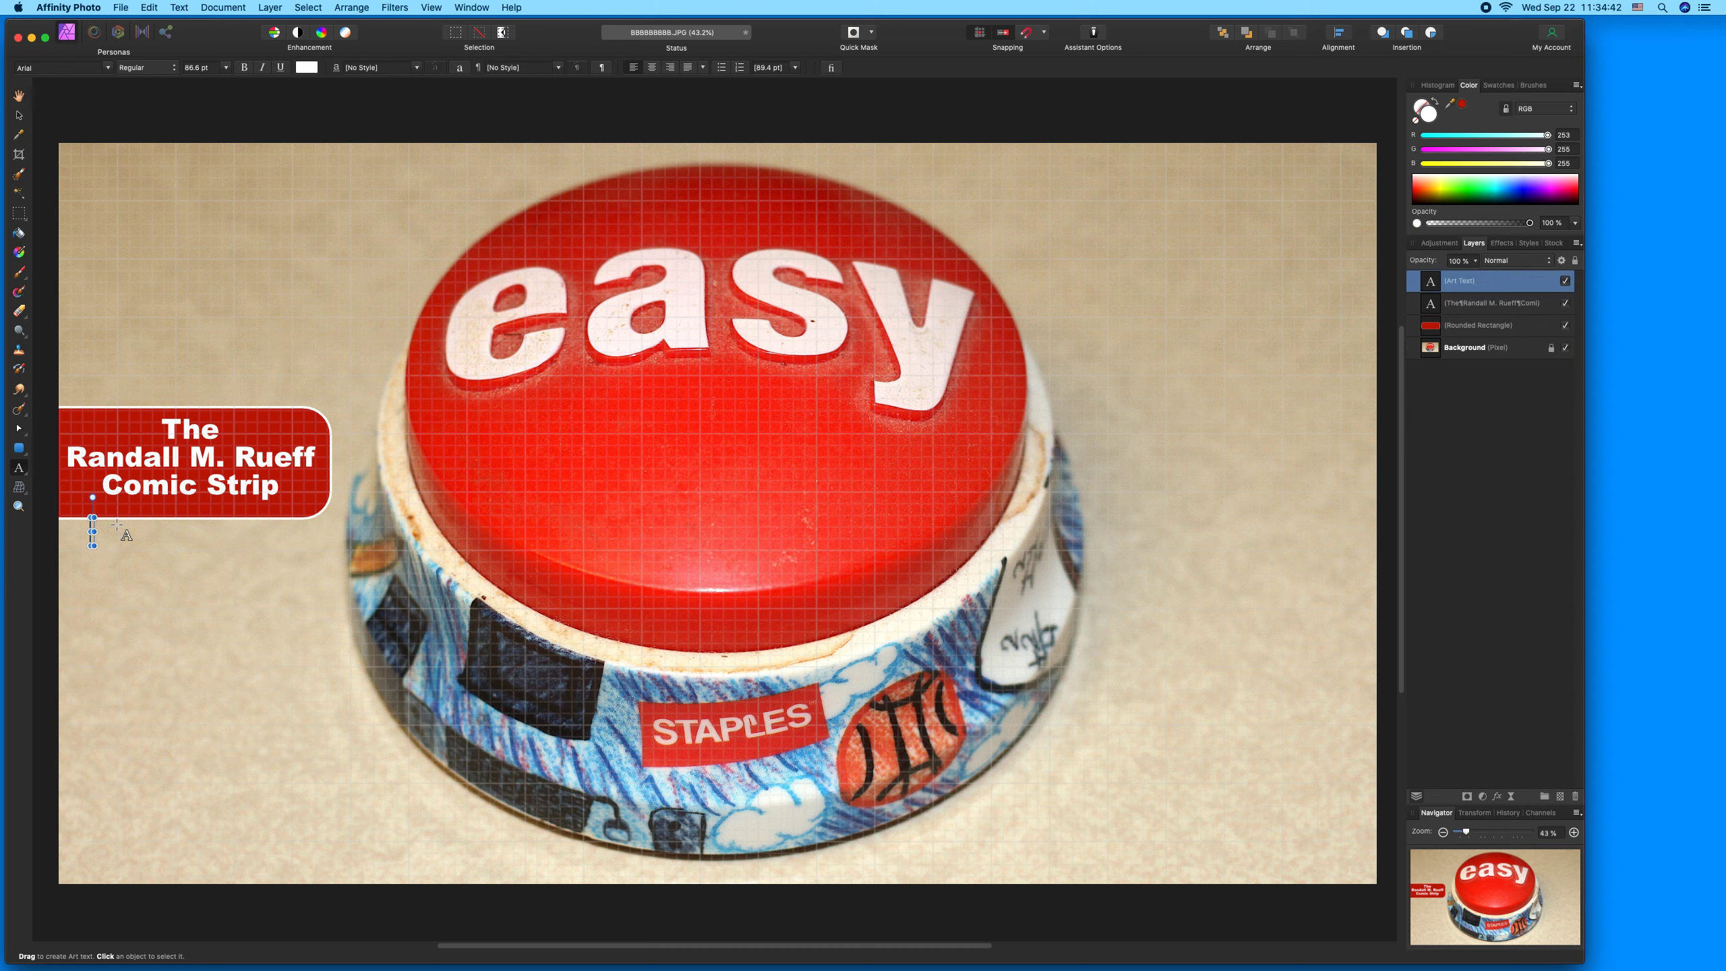
pyautogui.write('© 9-22')
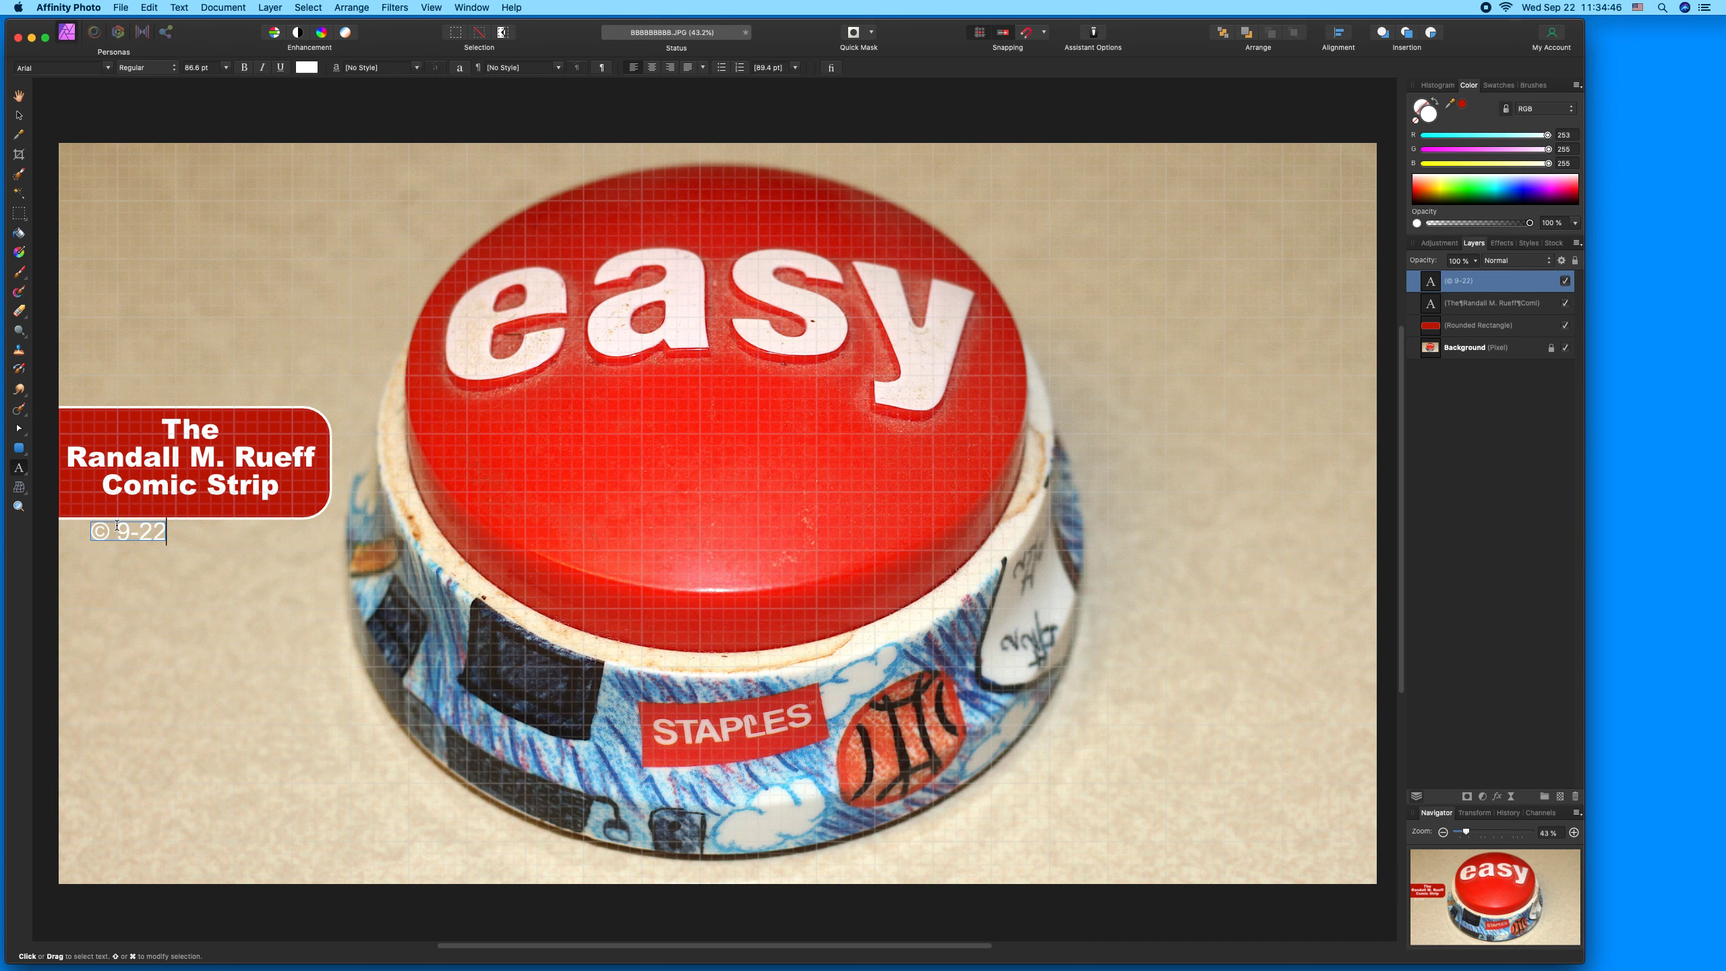
pyautogui.write('-2021 A.D. Ra')
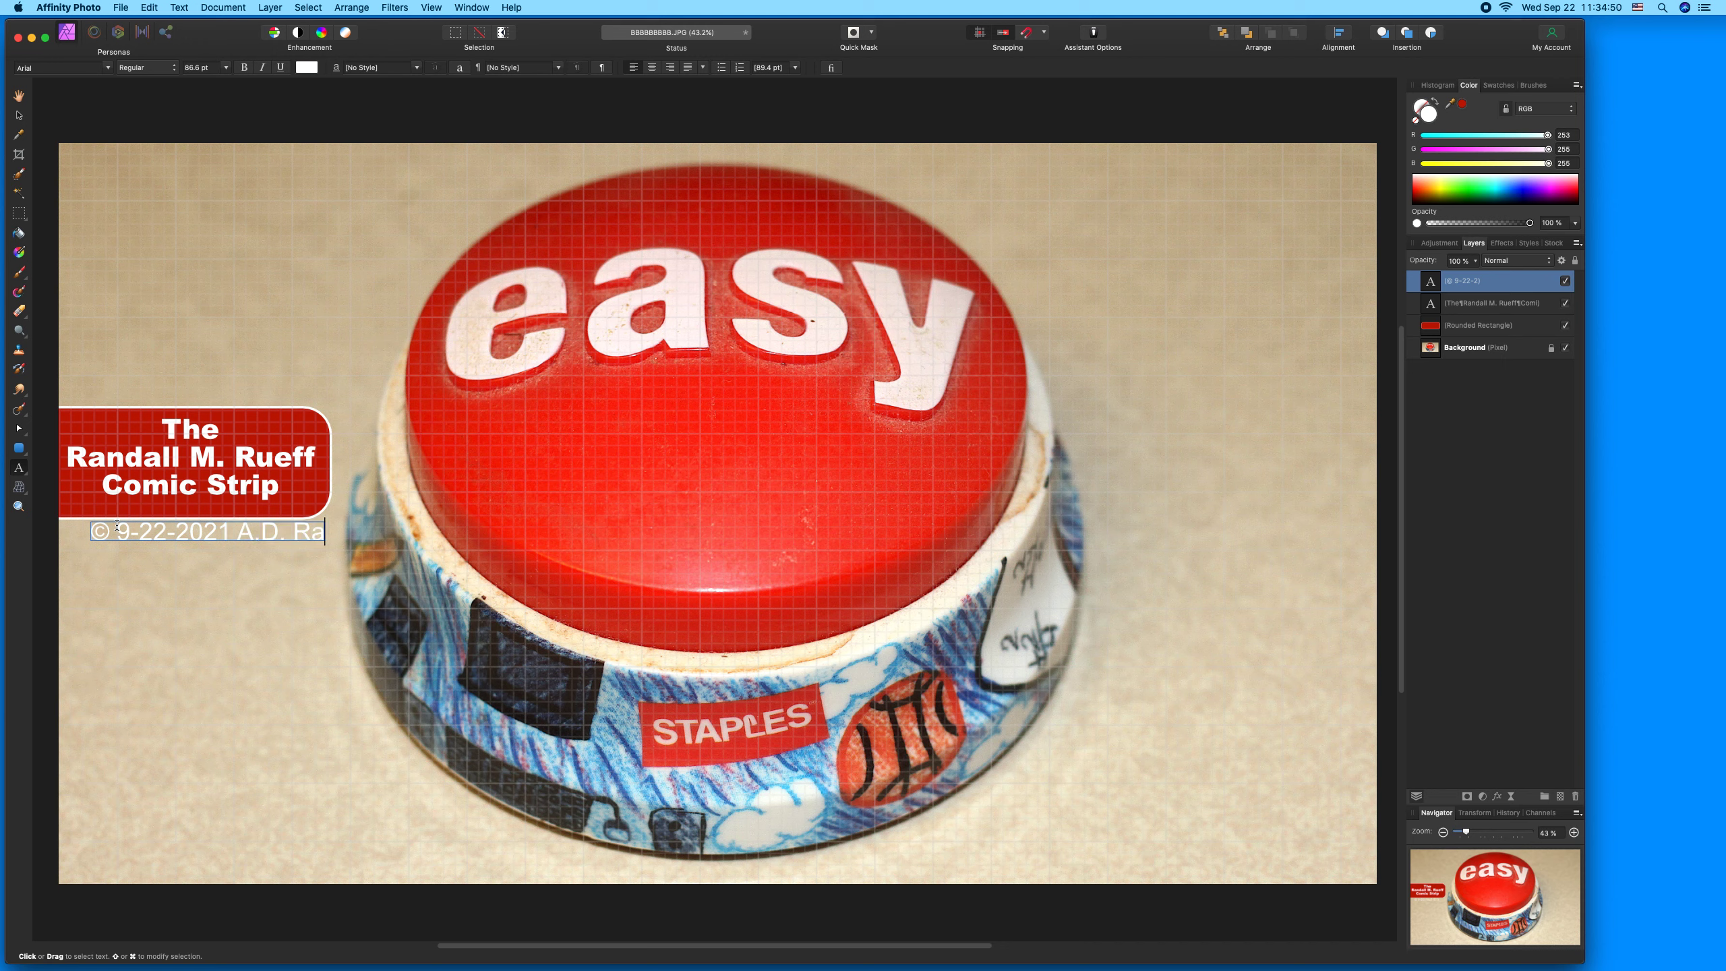
pyautogui.write('ndall M. Rueff')
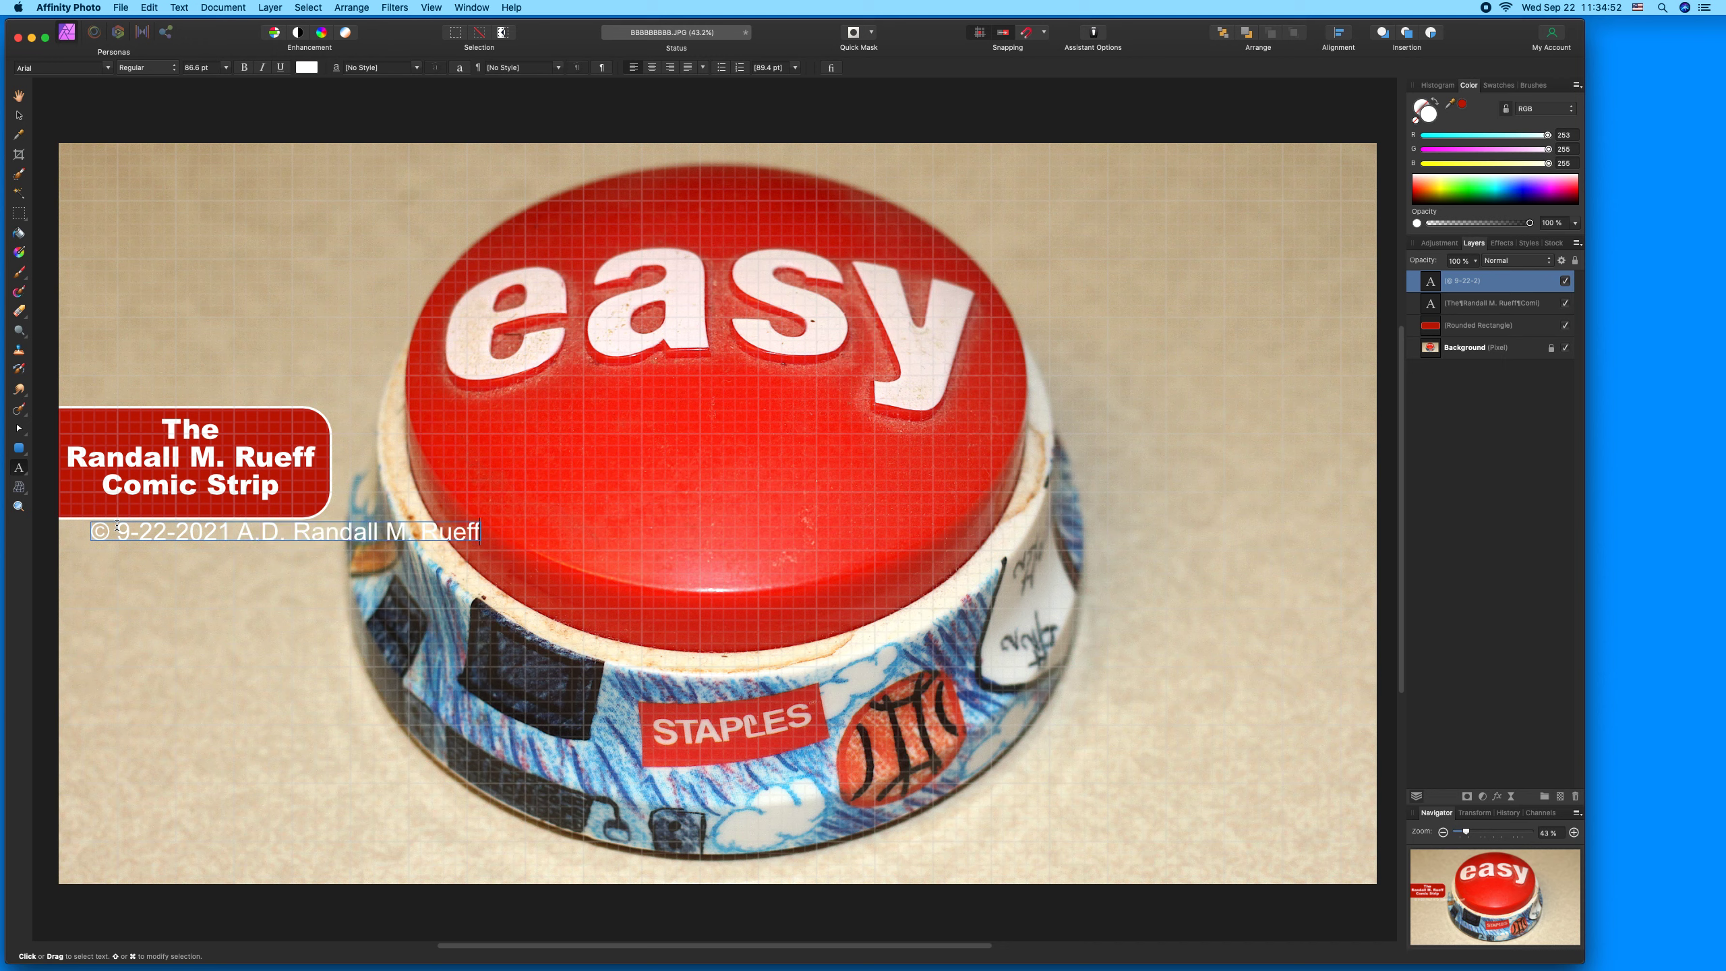
# Step: Set the whole copyright line's font to Arial Black
pyautogui.press('Escape')
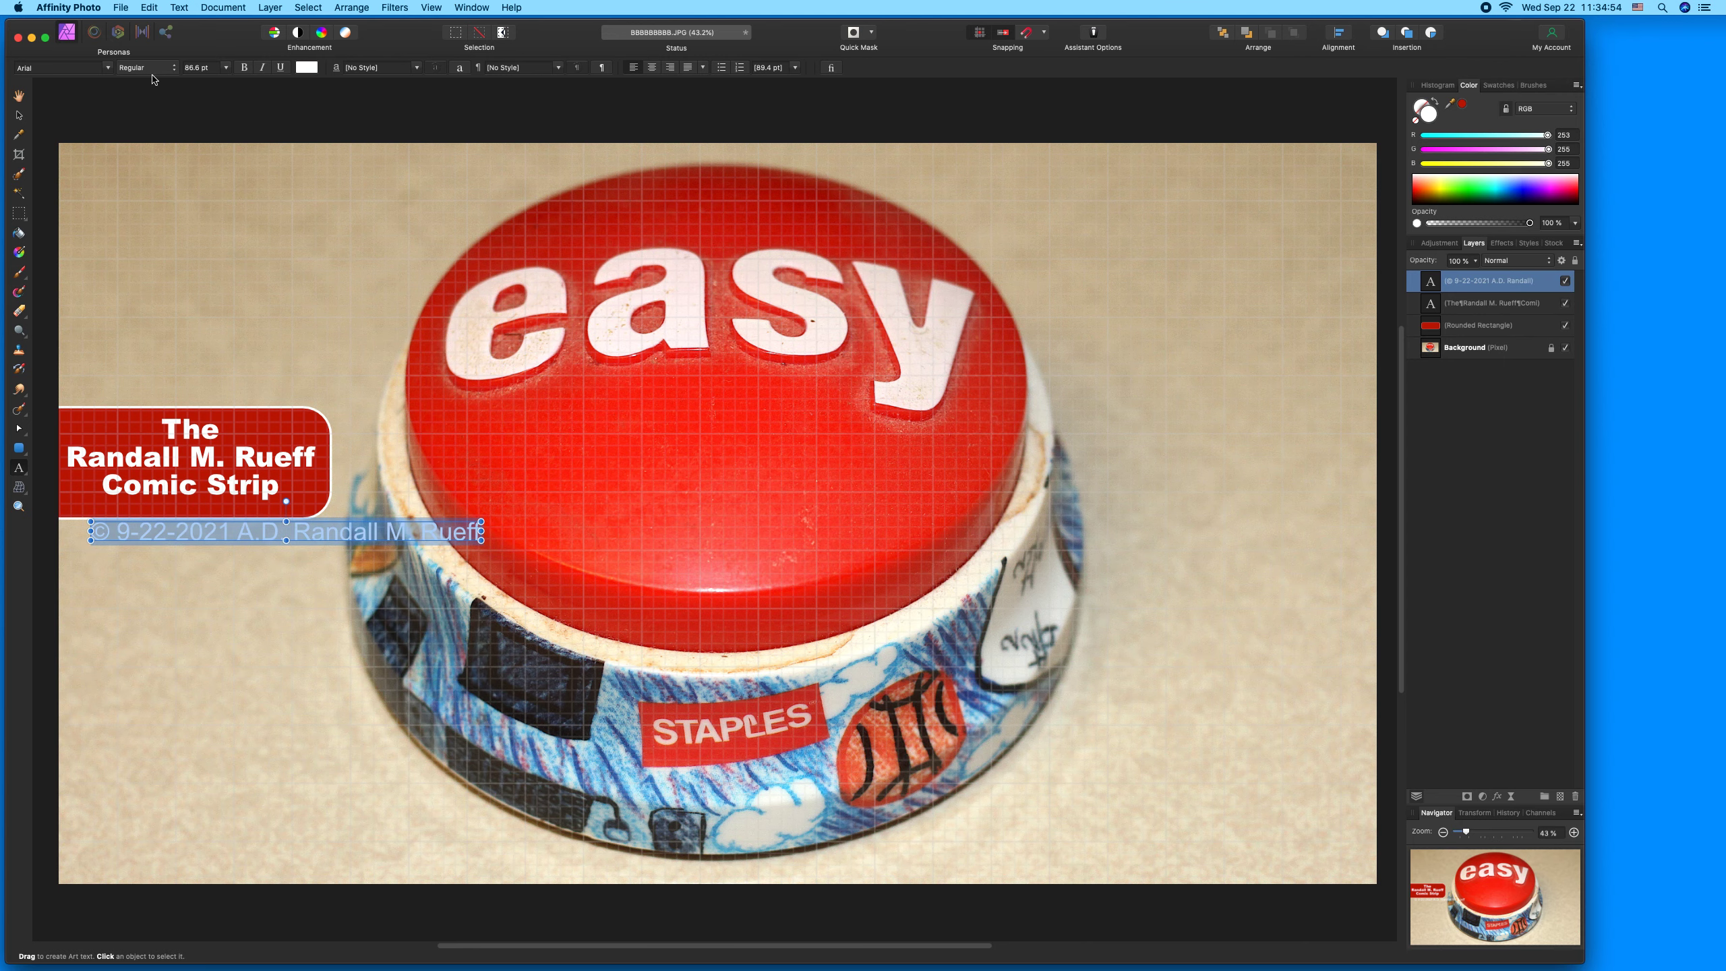
pyautogui.click(107, 67)
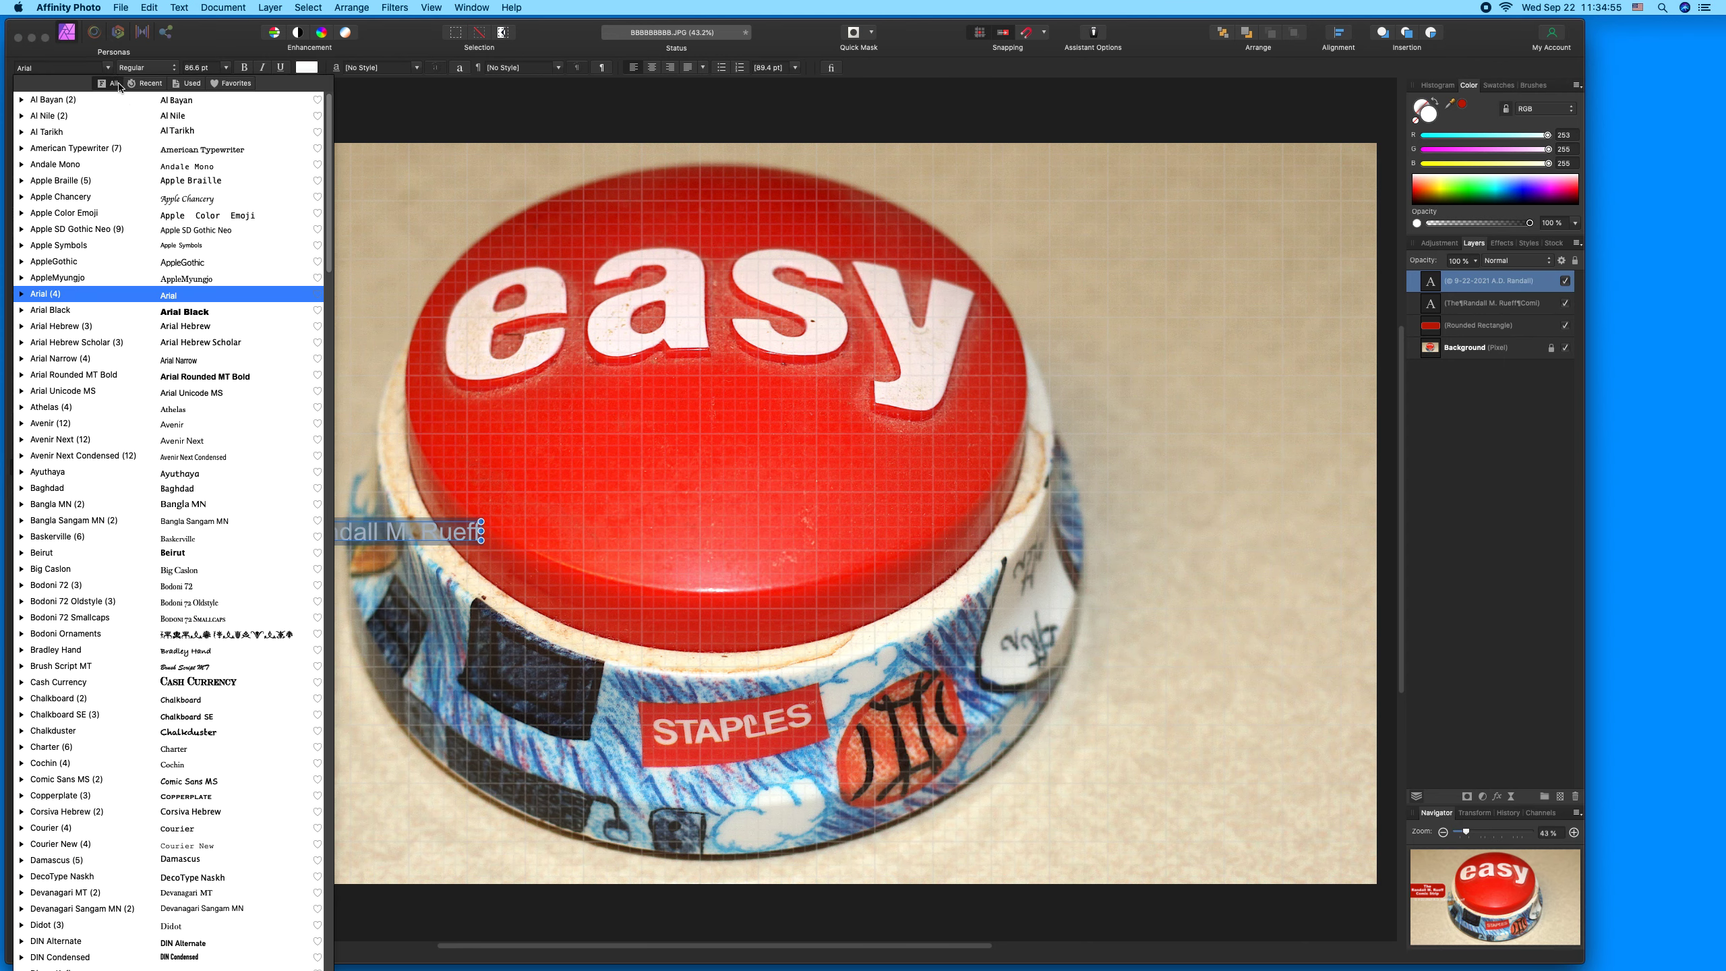
pyautogui.click(171, 312)
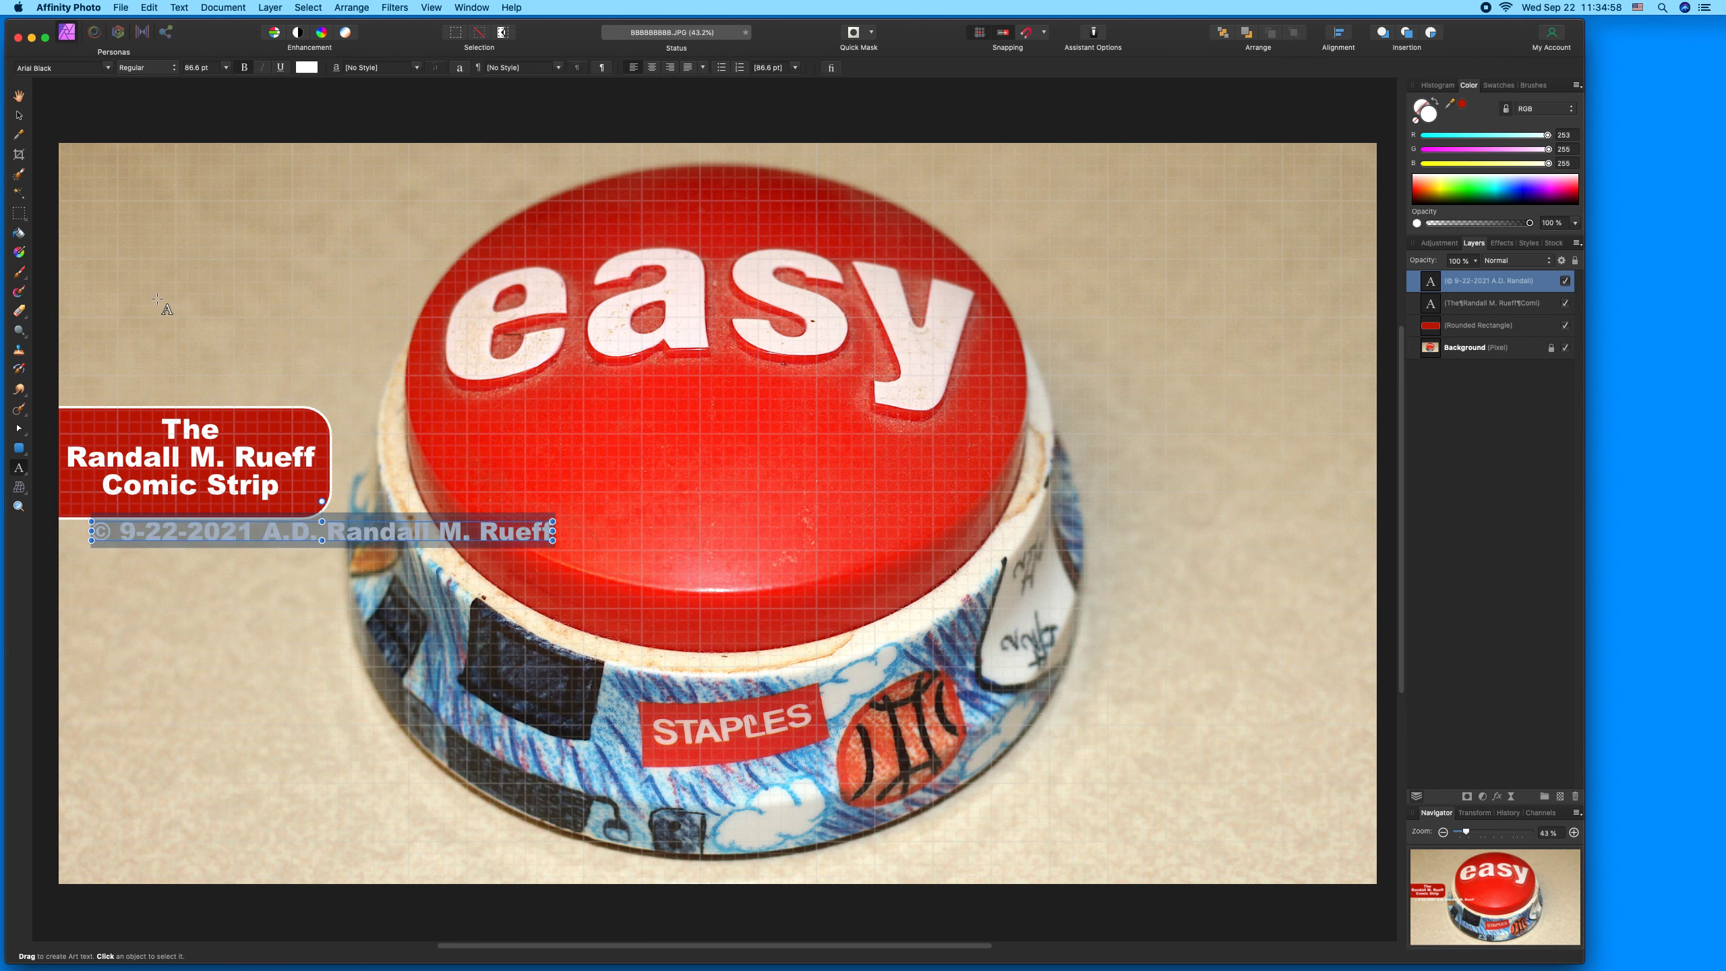
# Step: Shrink the copyright line to about 28.7 pt and place it inside the red box, centred beneath "Comic Strip"
pyautogui.click(19, 116)
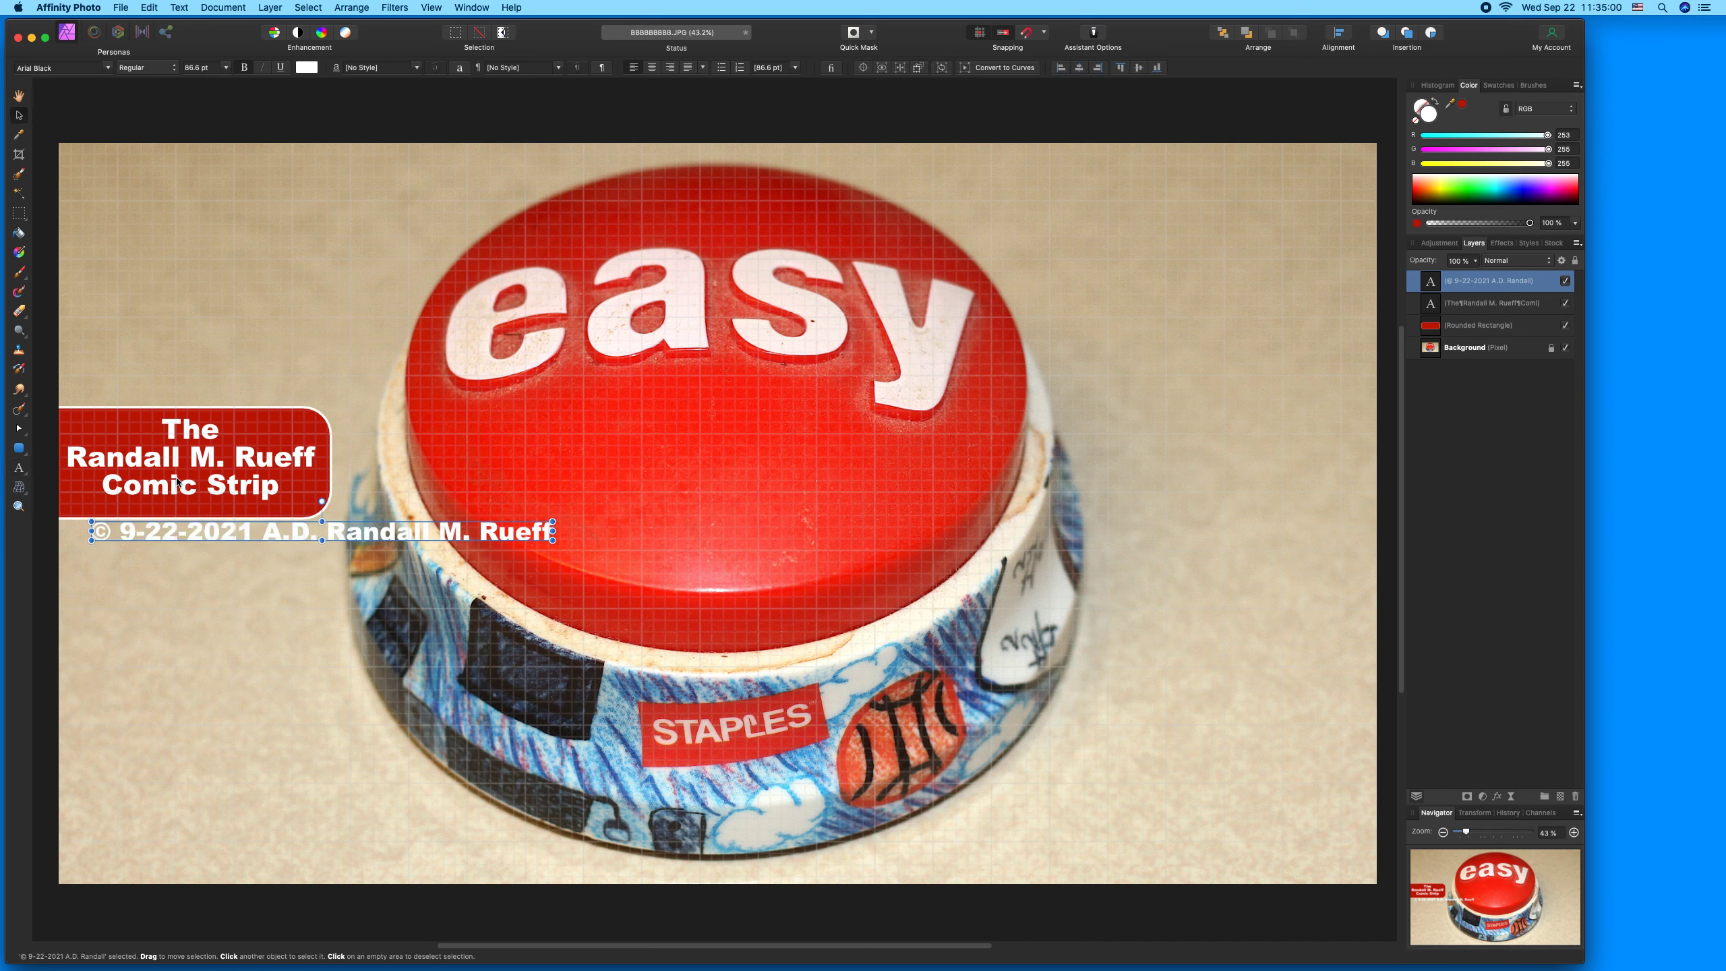
pyautogui.moveTo(552, 541); pyautogui.dragTo(248, 507)
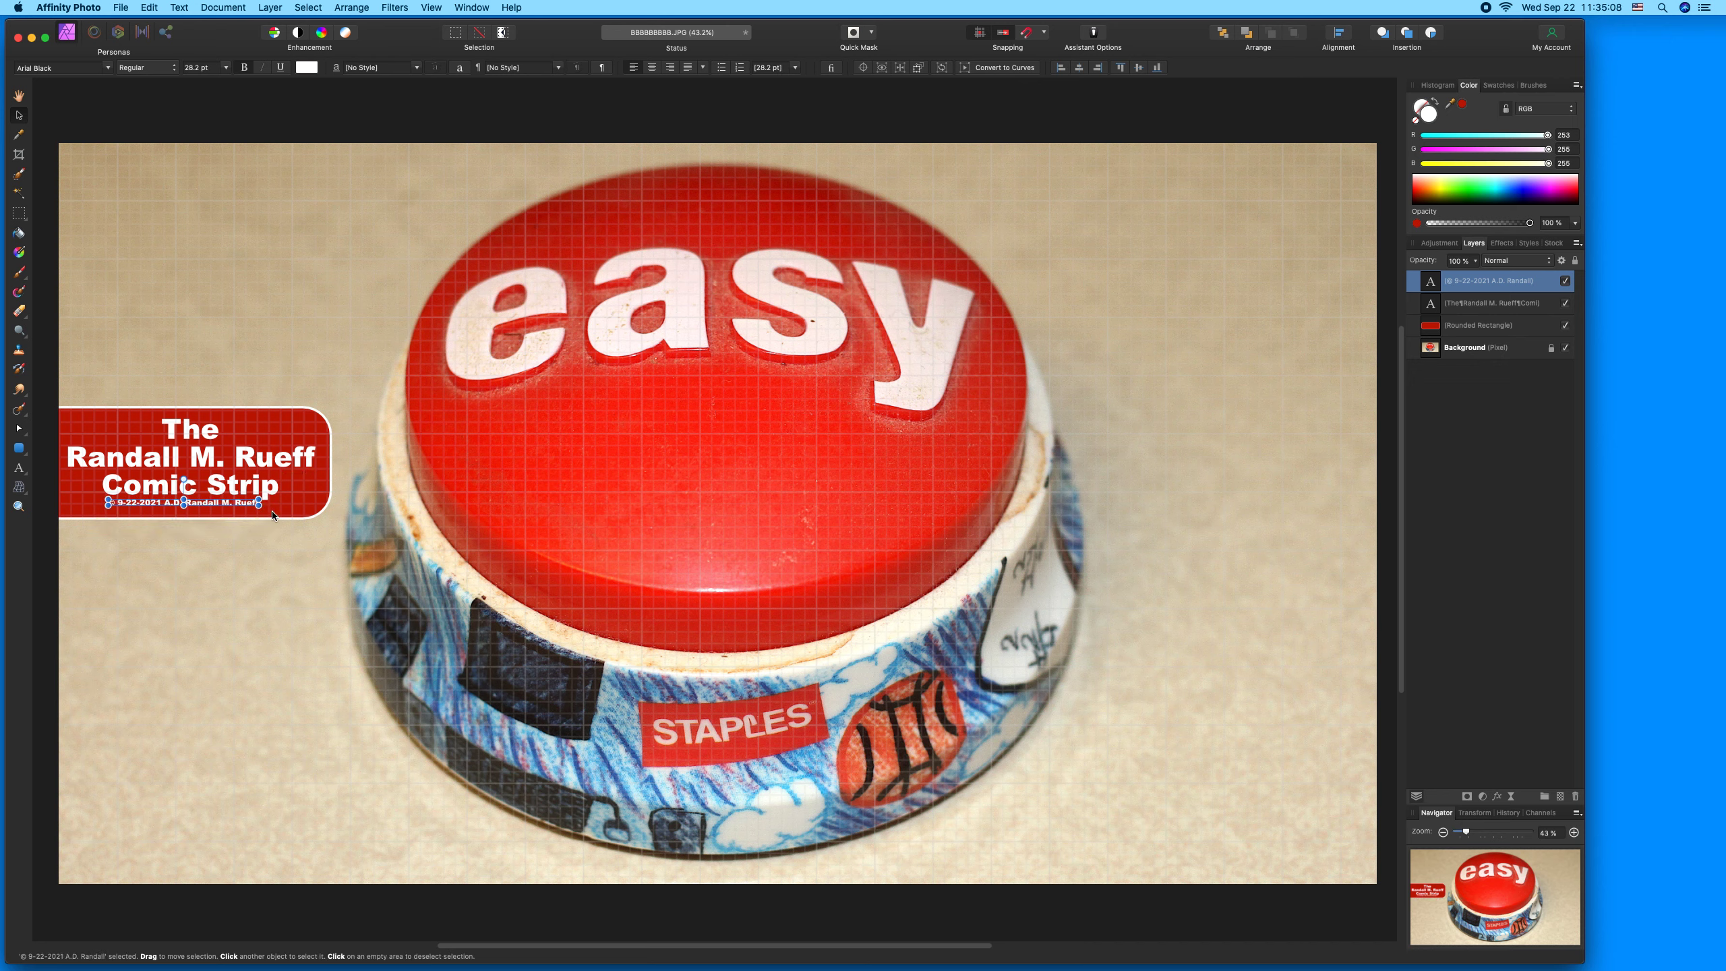
pyautogui.scroll(5, 460, 552)
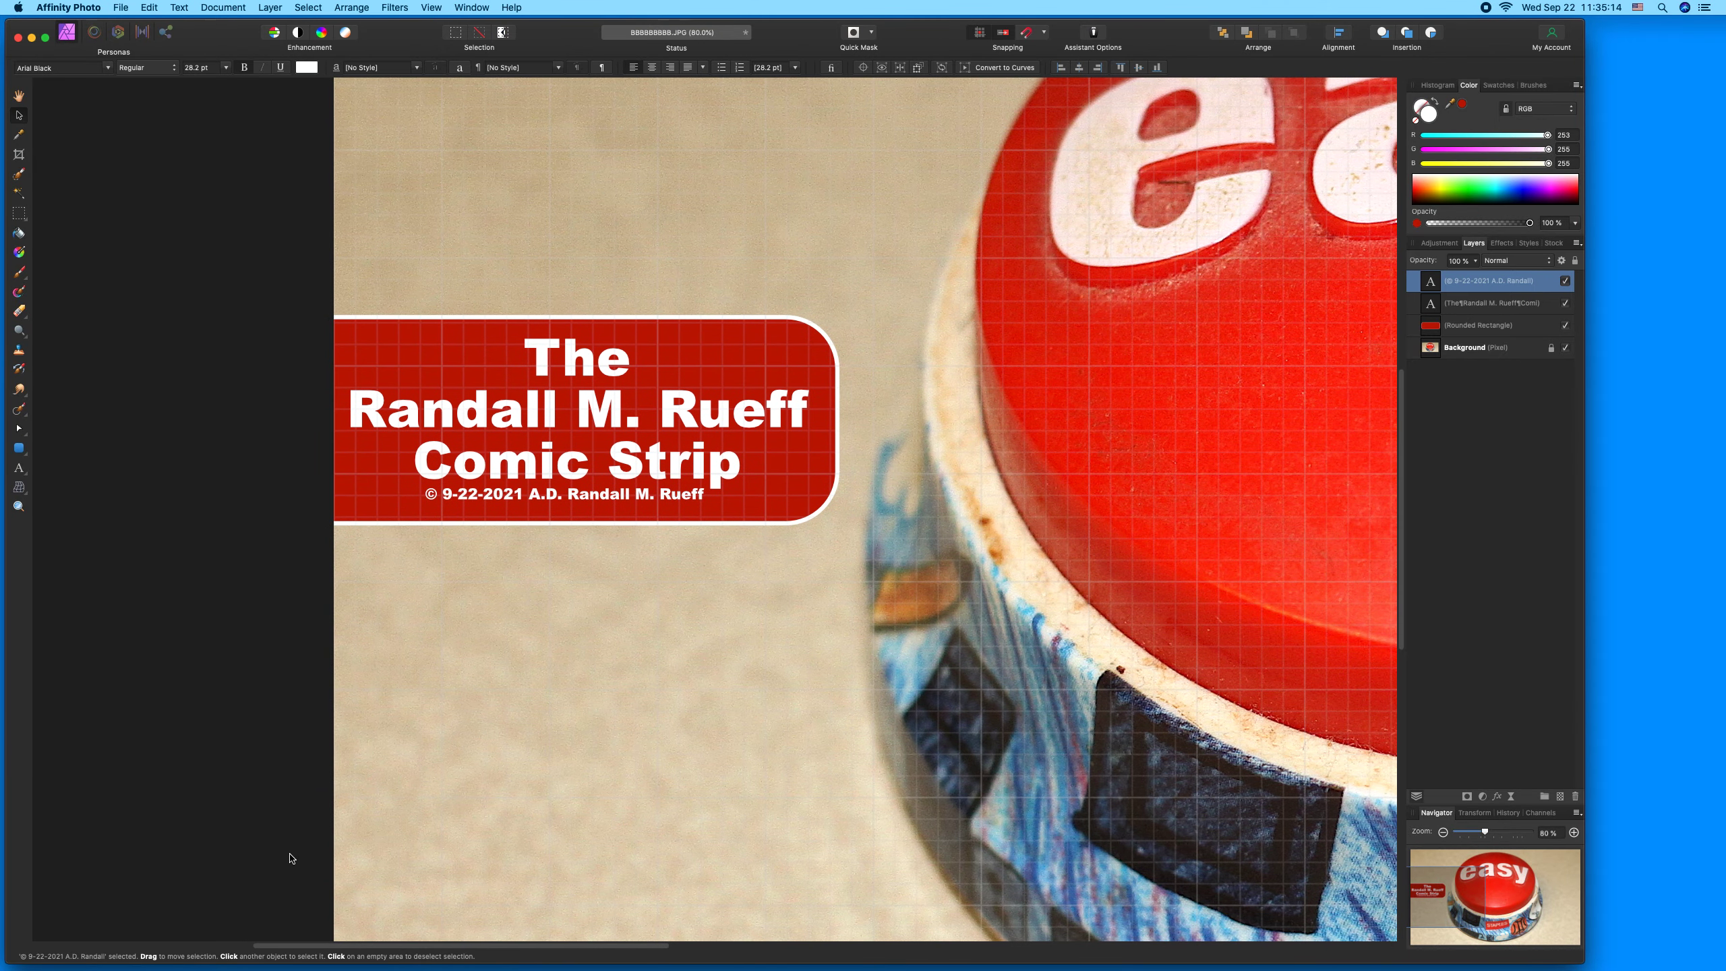
pyautogui.moveTo(492, 489)
pyautogui.mouseDown()
pyautogui.moveTo(418, 498)
pyautogui.moveTo(467, 496)
pyautogui.mouseUp()
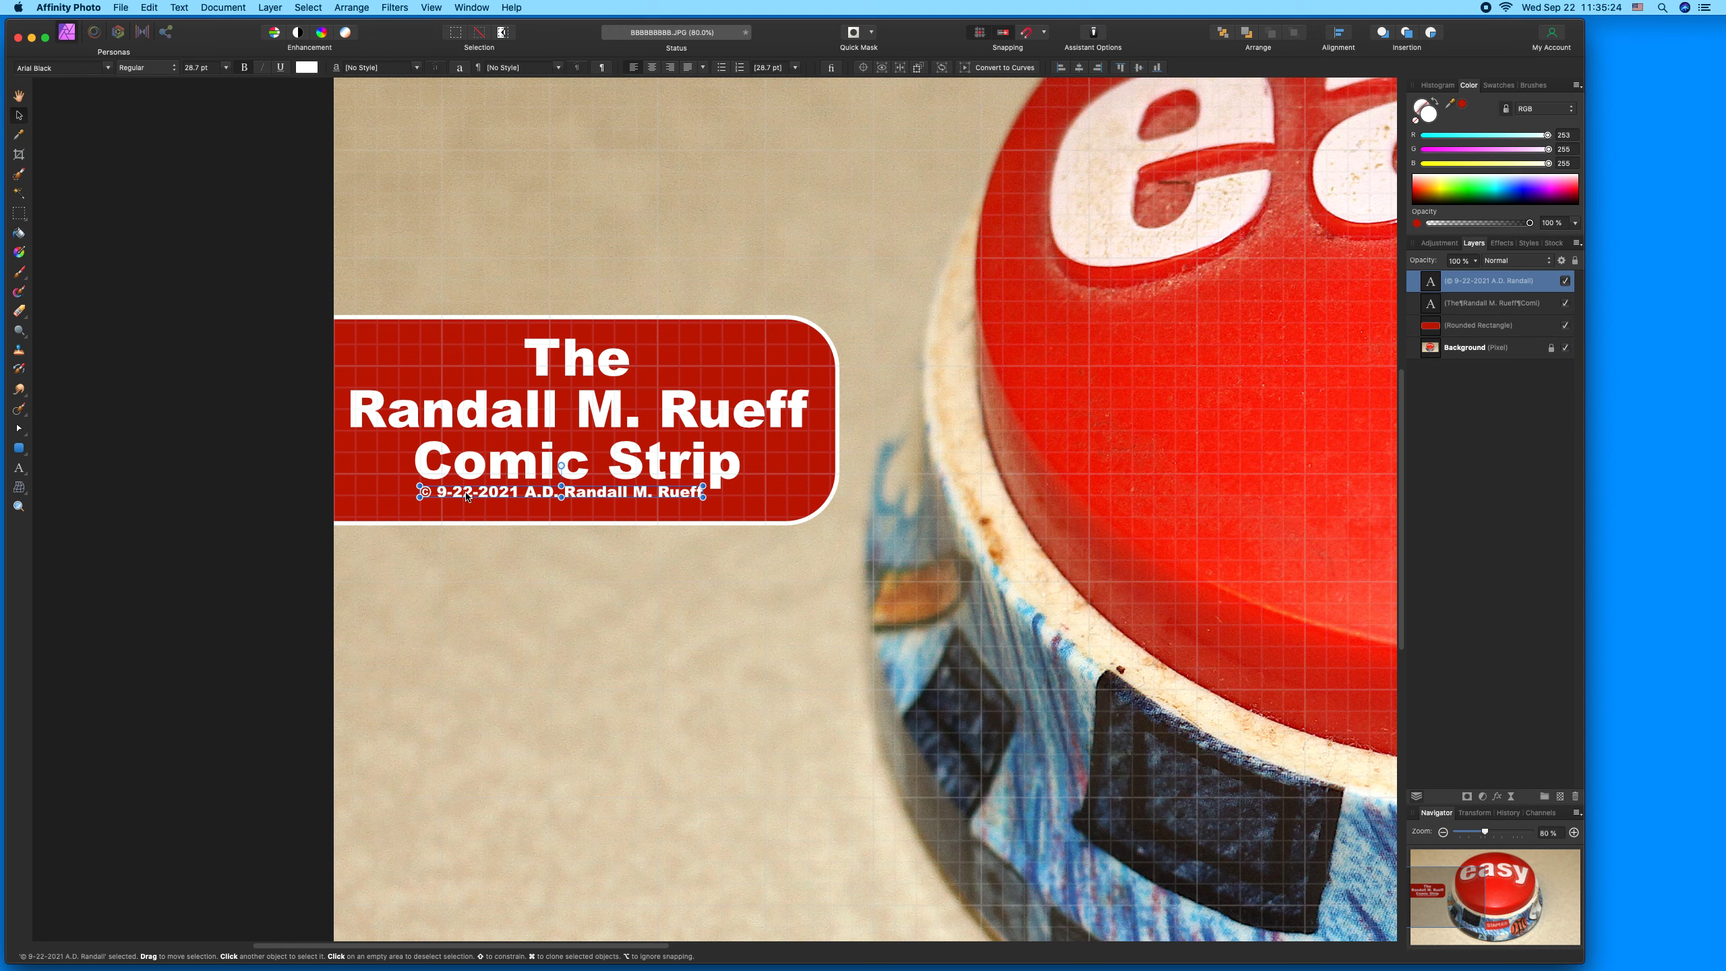
# Step: Raise the red rectangle's bottom edge slightly towards the copyright line
pyautogui.click(521, 518)
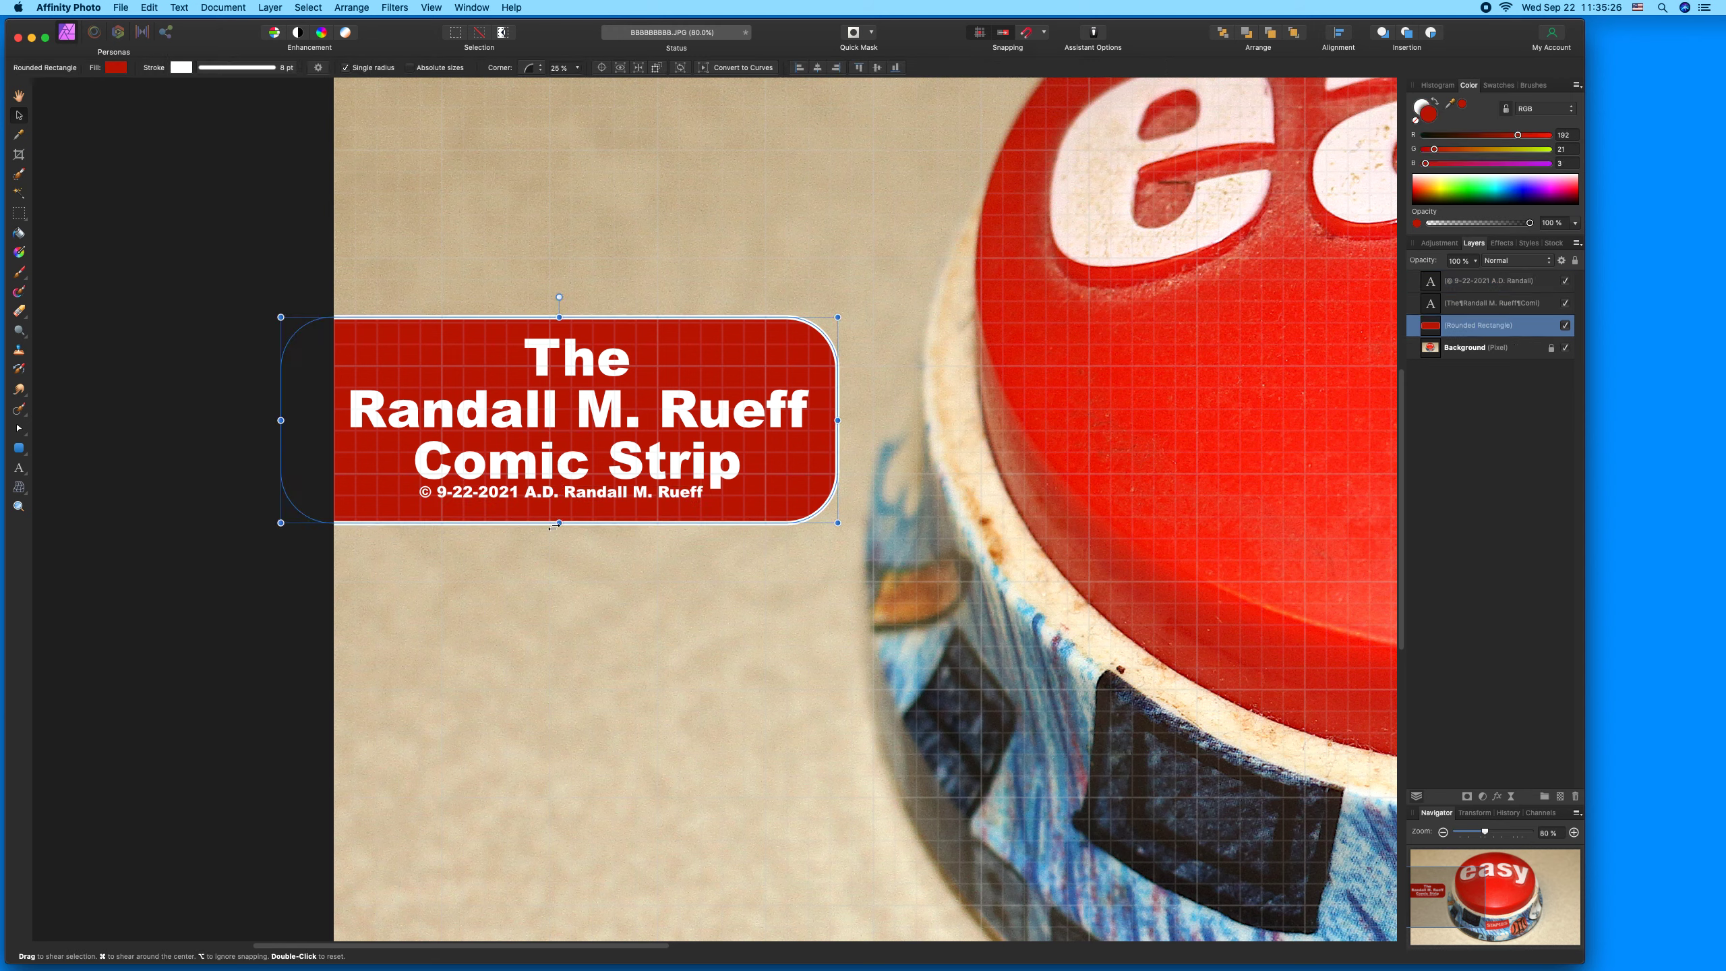
pyautogui.moveTo(558, 521); pyautogui.dragTo(556, 518)
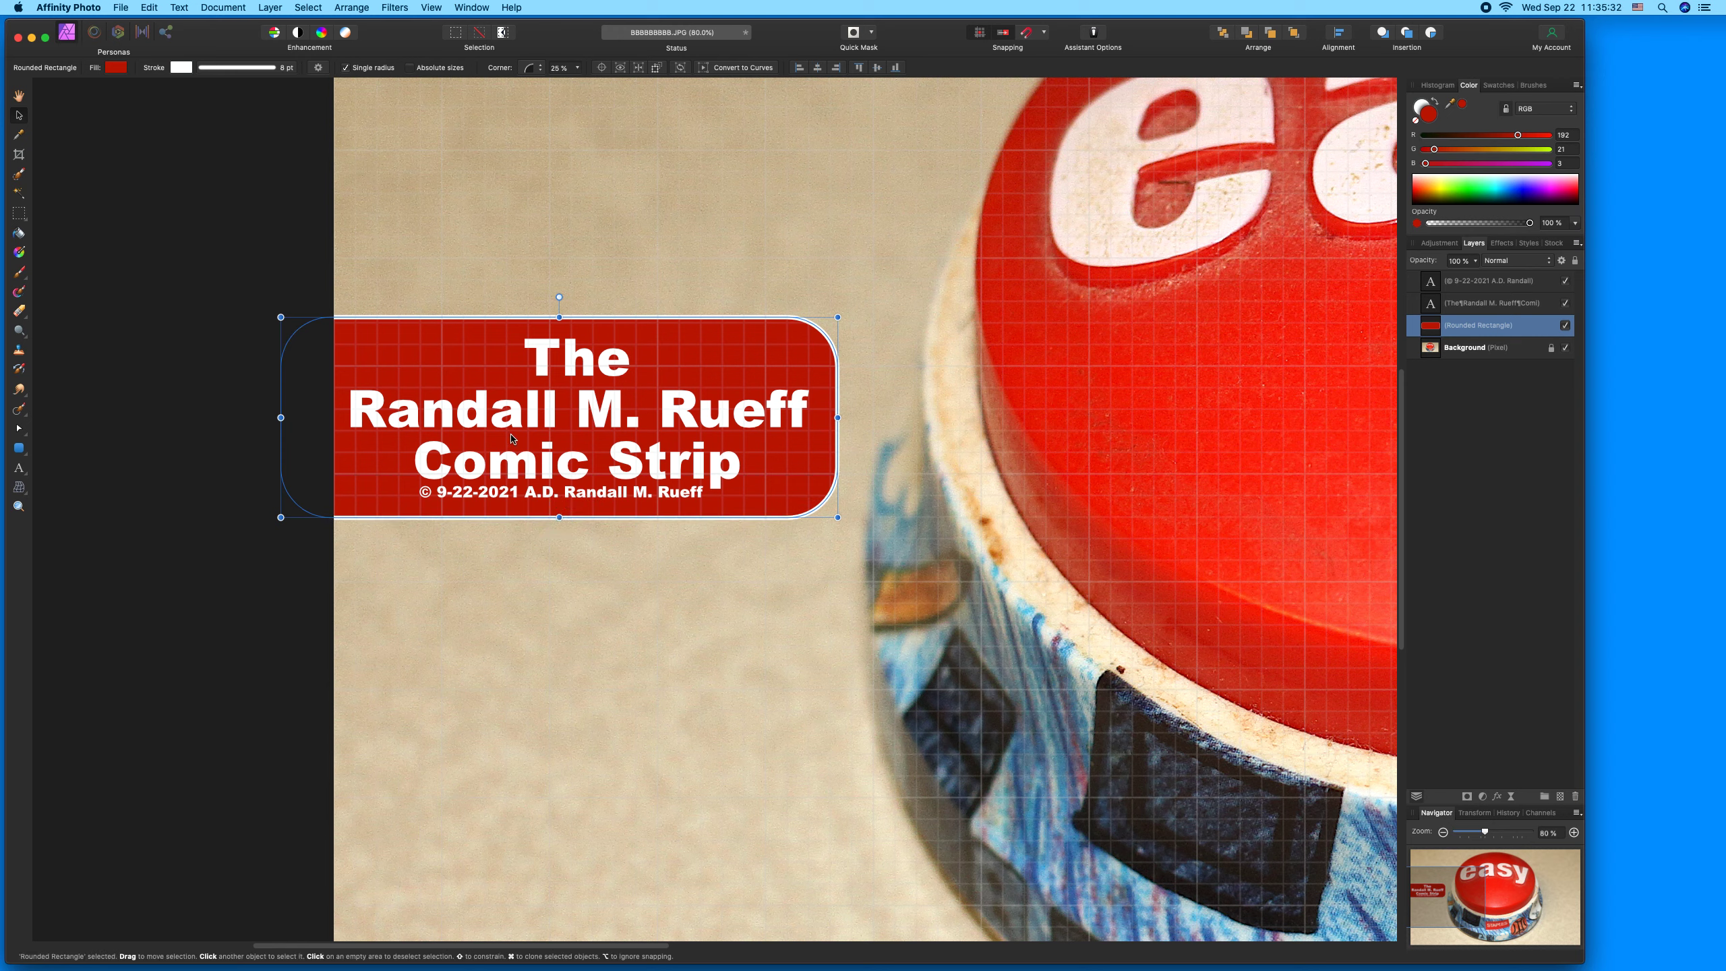
# Step: Move the title and copyright text together slightly up, and trim the red rectangle's right and bottom edges slightly closer to the text
pyautogui.moveTo(212, 242); pyautogui.dragTo(835, 503)
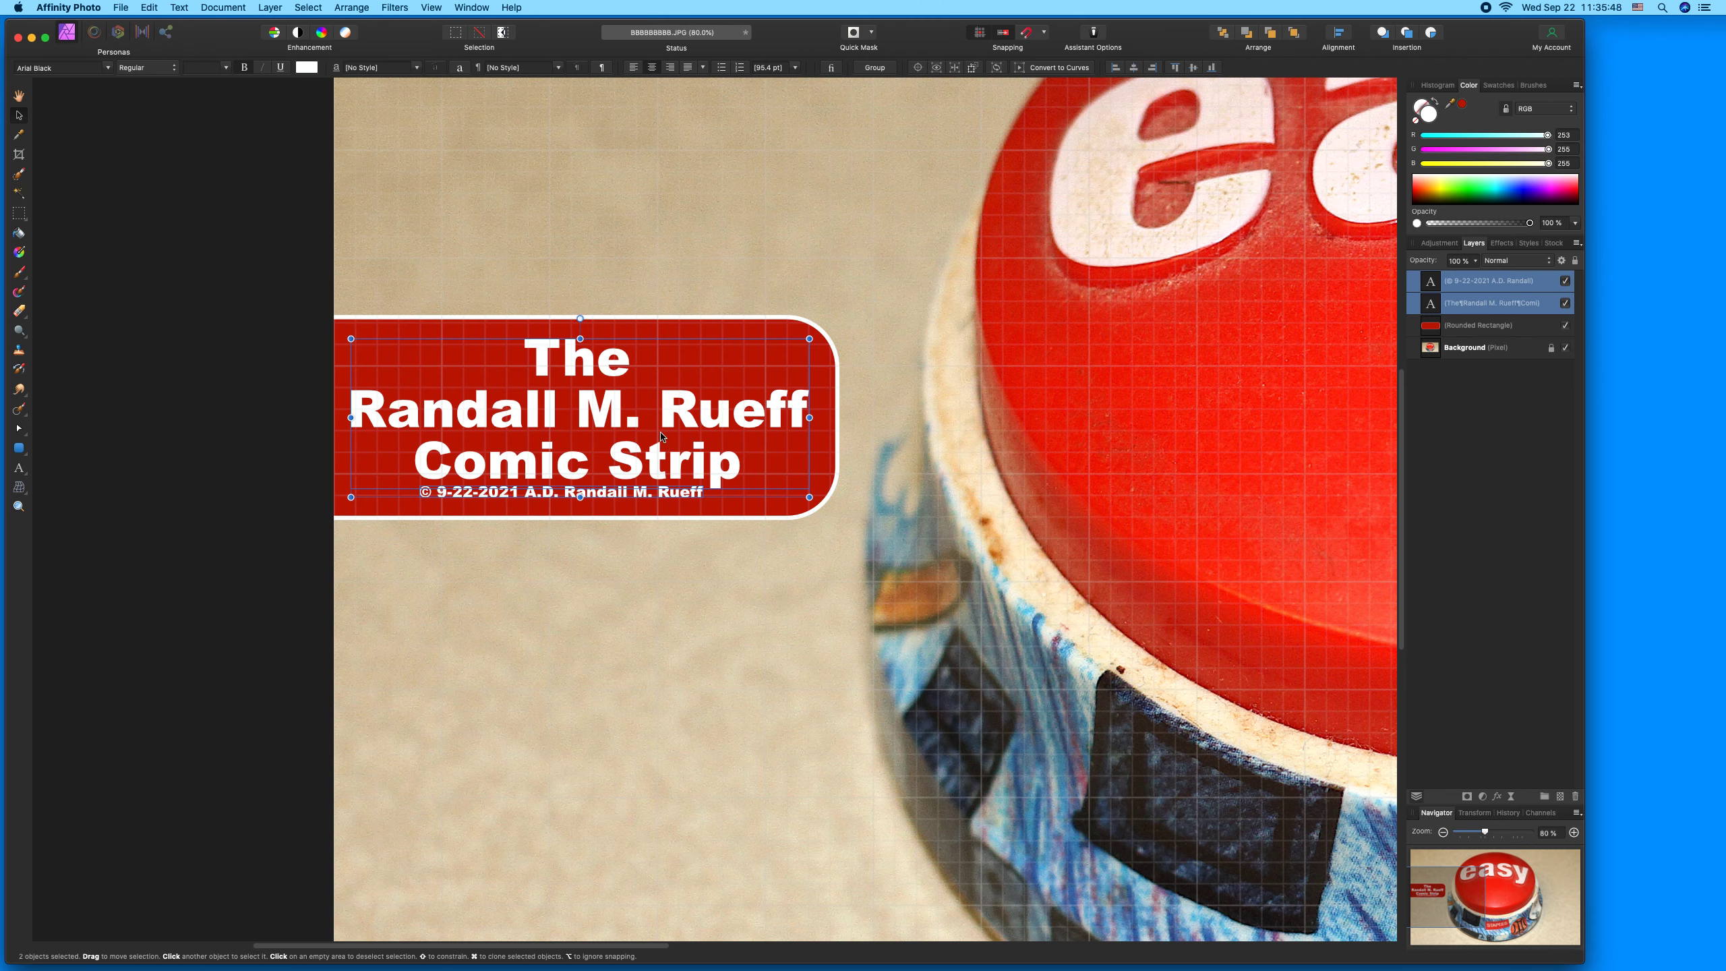
pyautogui.moveTo(662, 435); pyautogui.dragTo(663, 431)
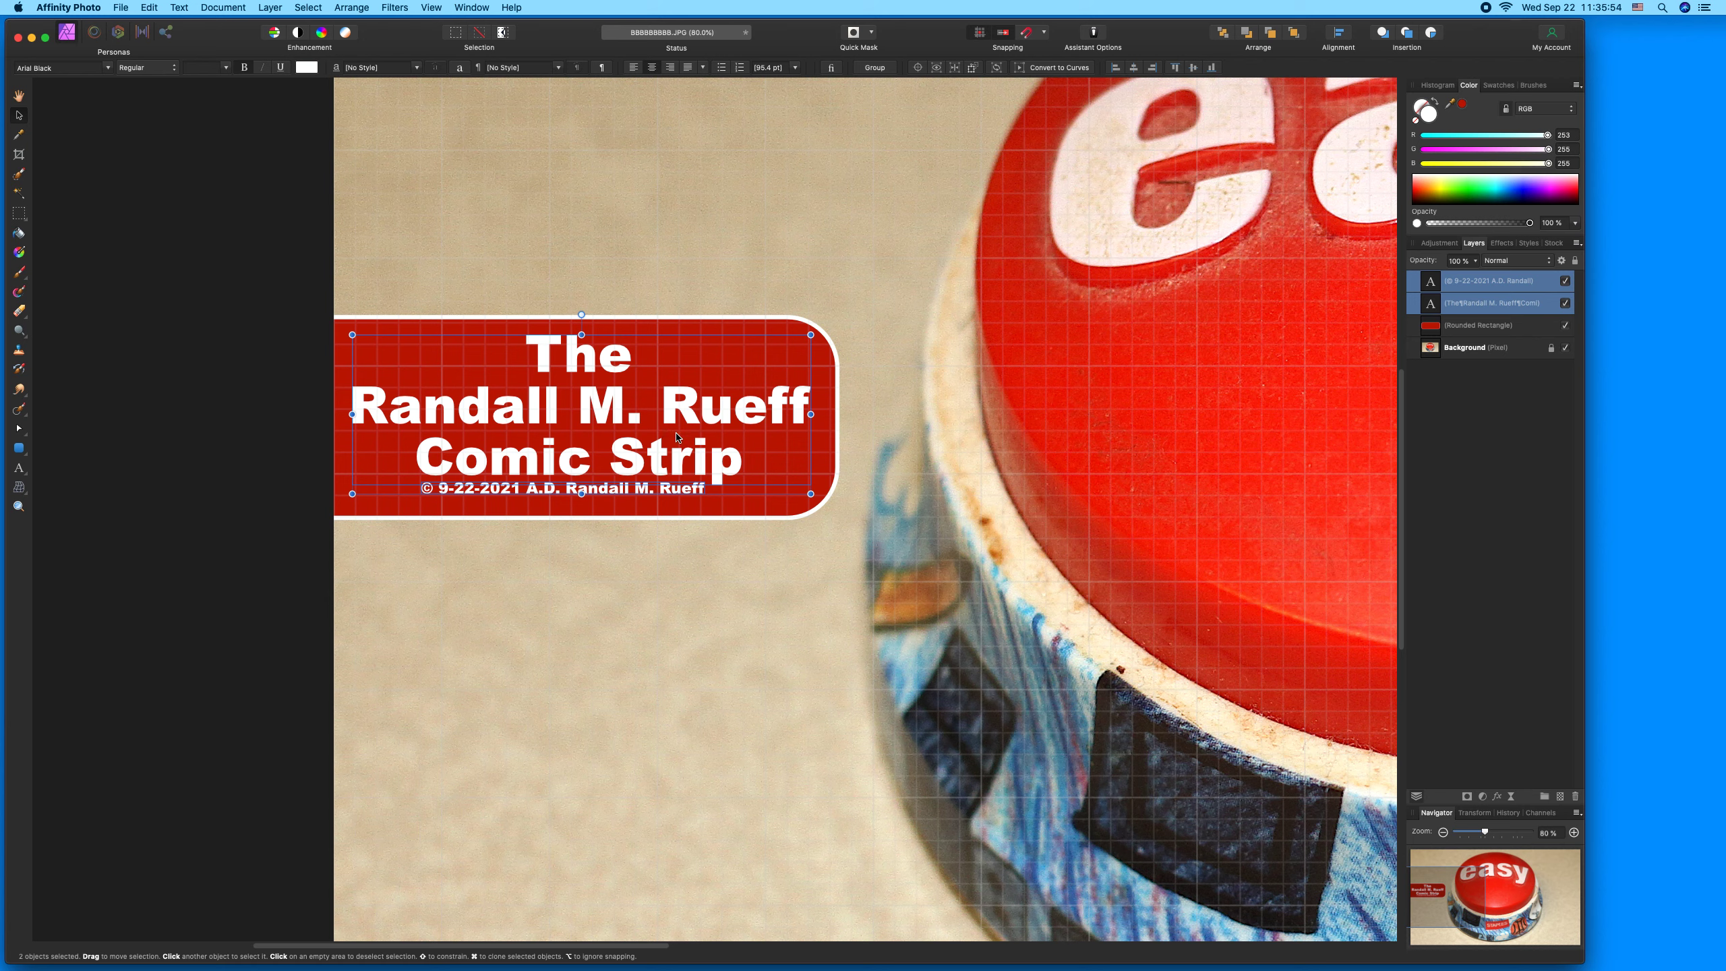
pyautogui.click(837, 457)
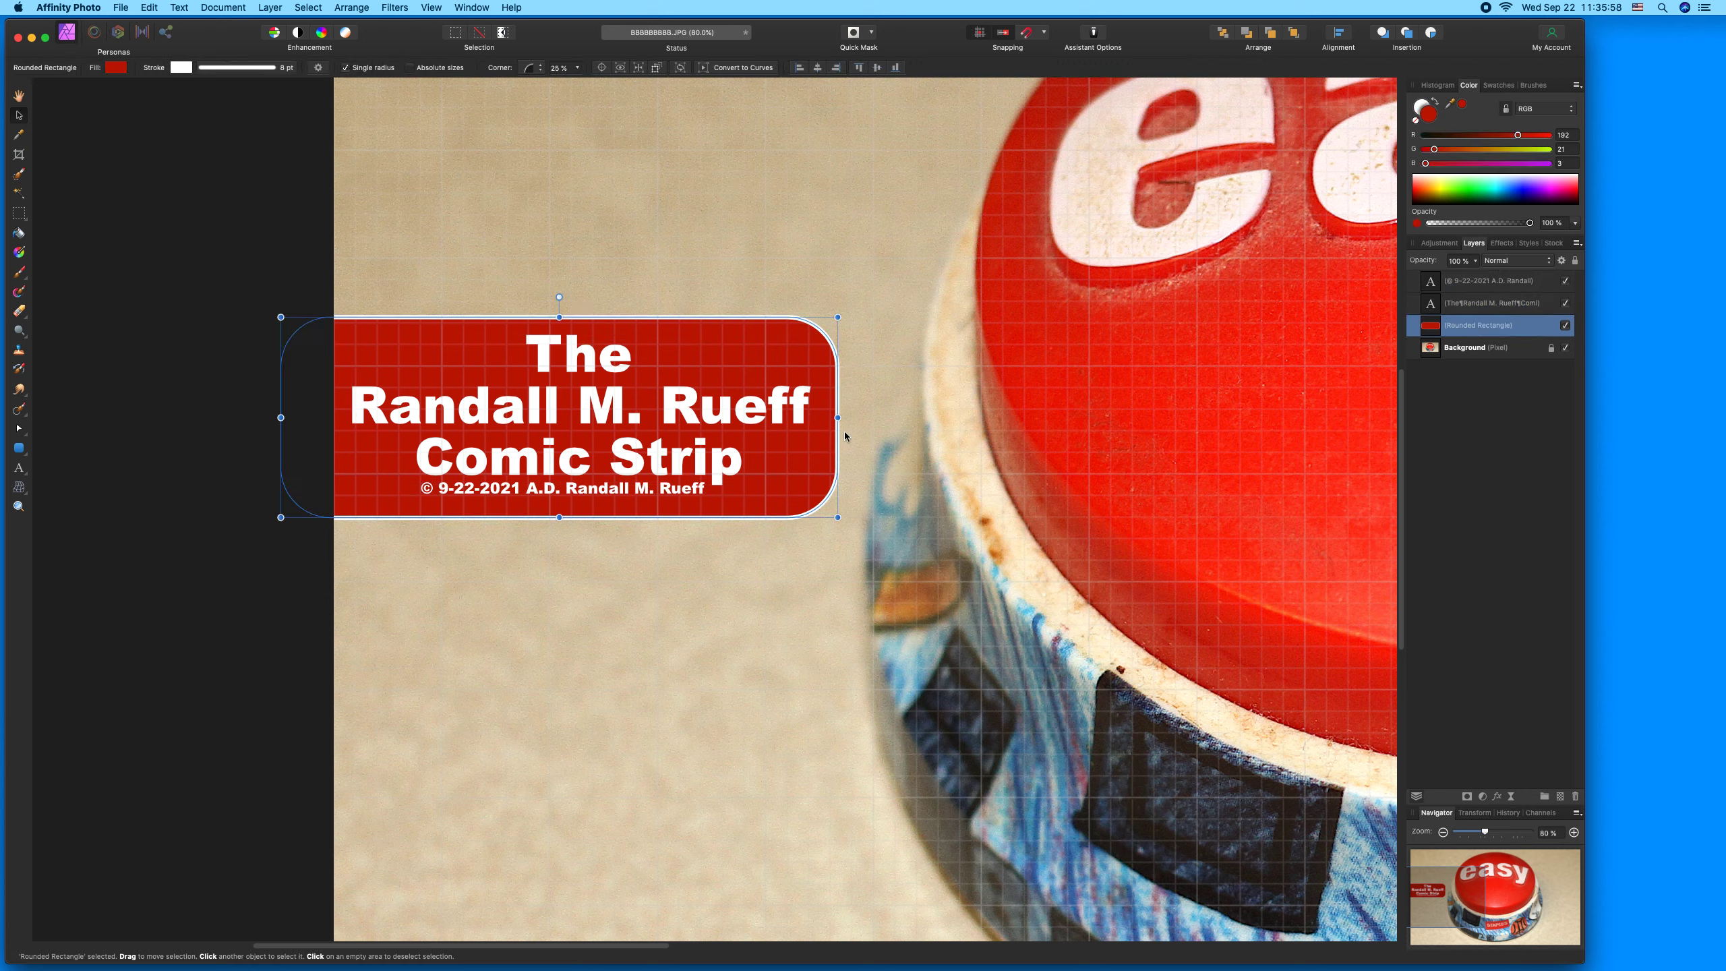
pyautogui.moveTo(839, 417); pyautogui.dragTo(834, 418)
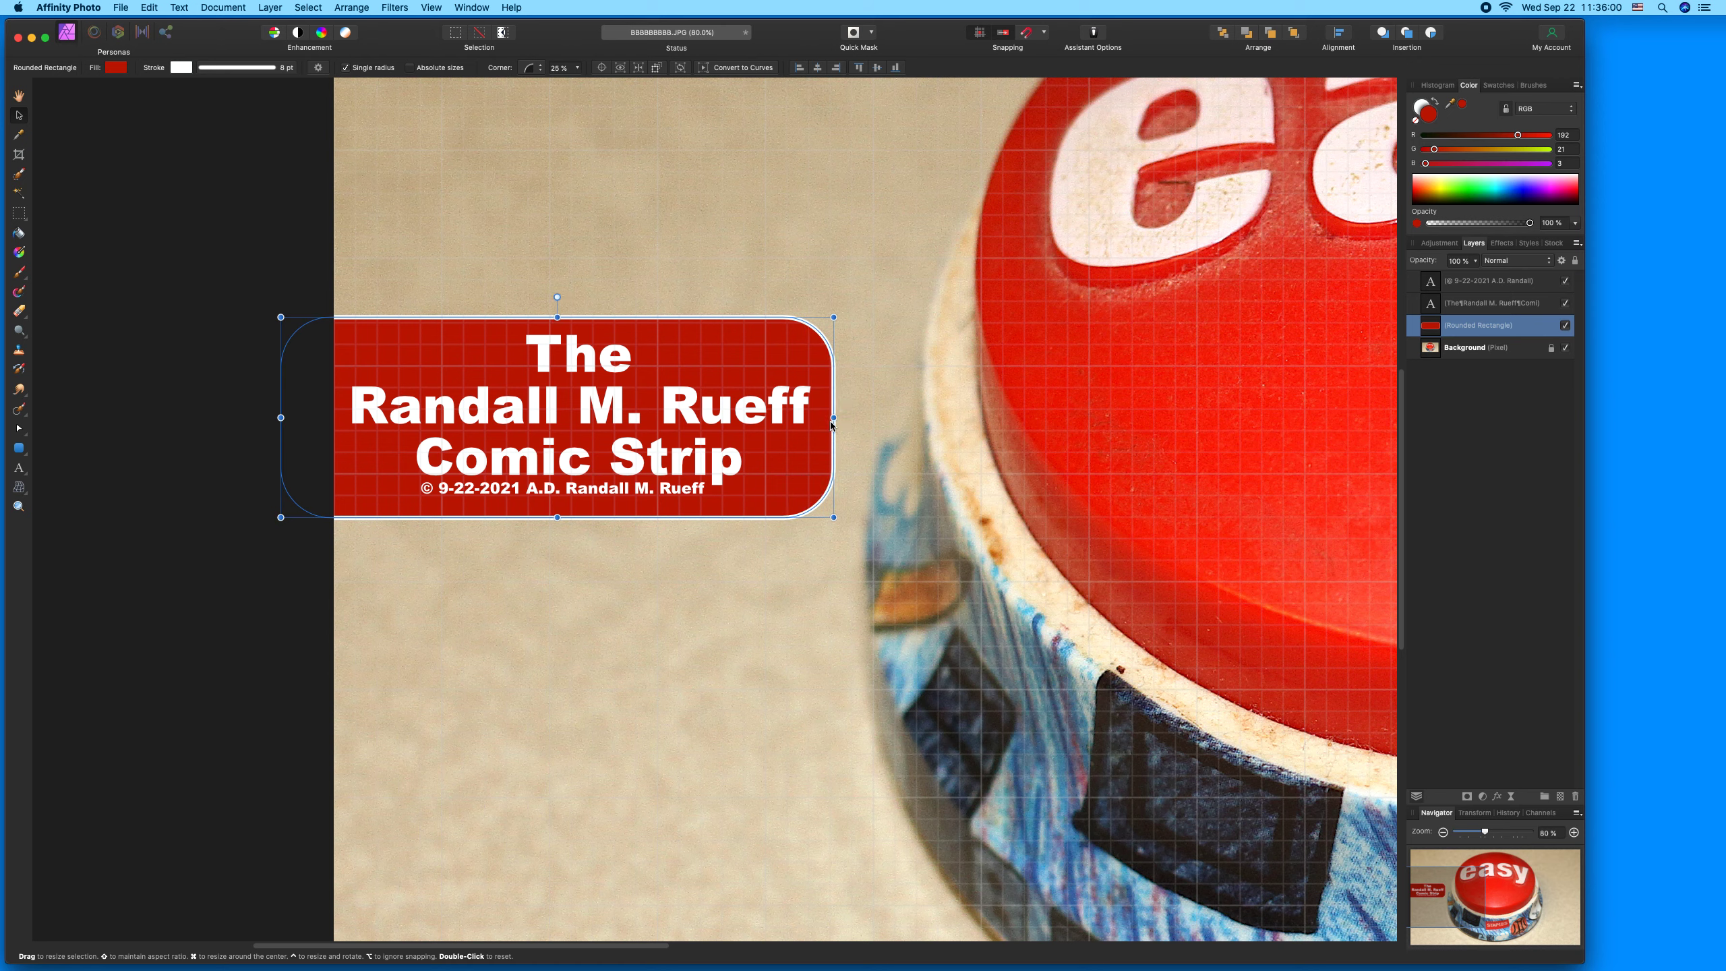
pyautogui.moveTo(557, 516); pyautogui.dragTo(558, 515)
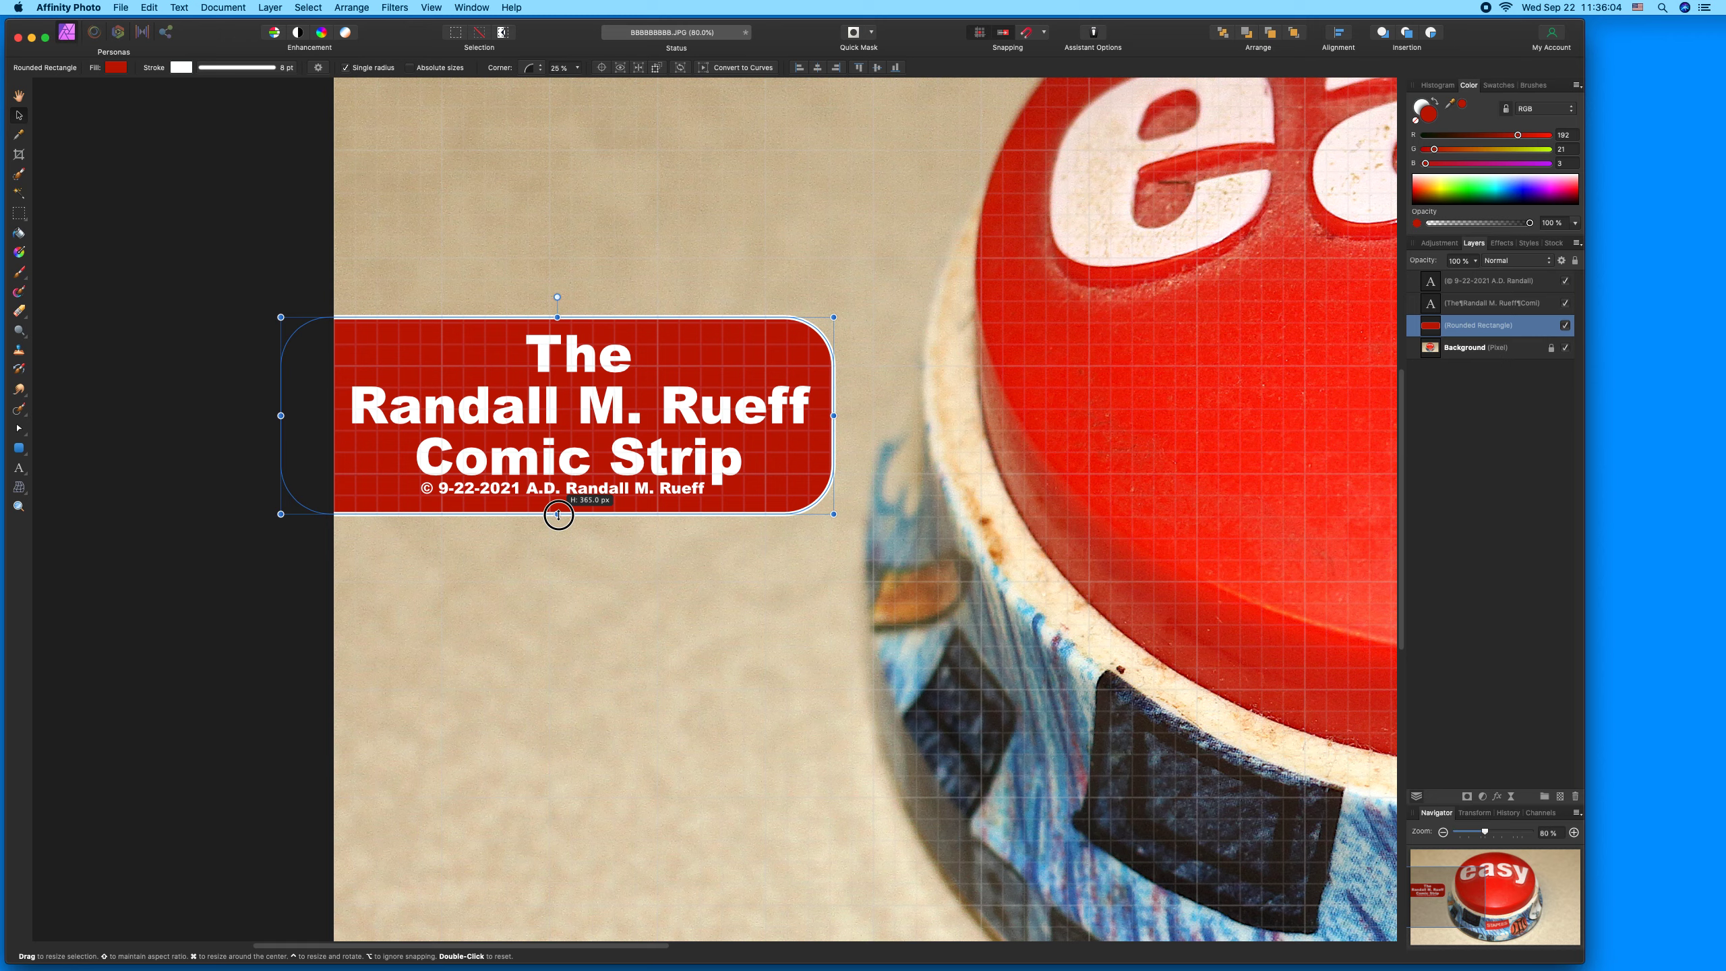
pyautogui.moveTo(557, 514); pyautogui.dragTo(558, 515)
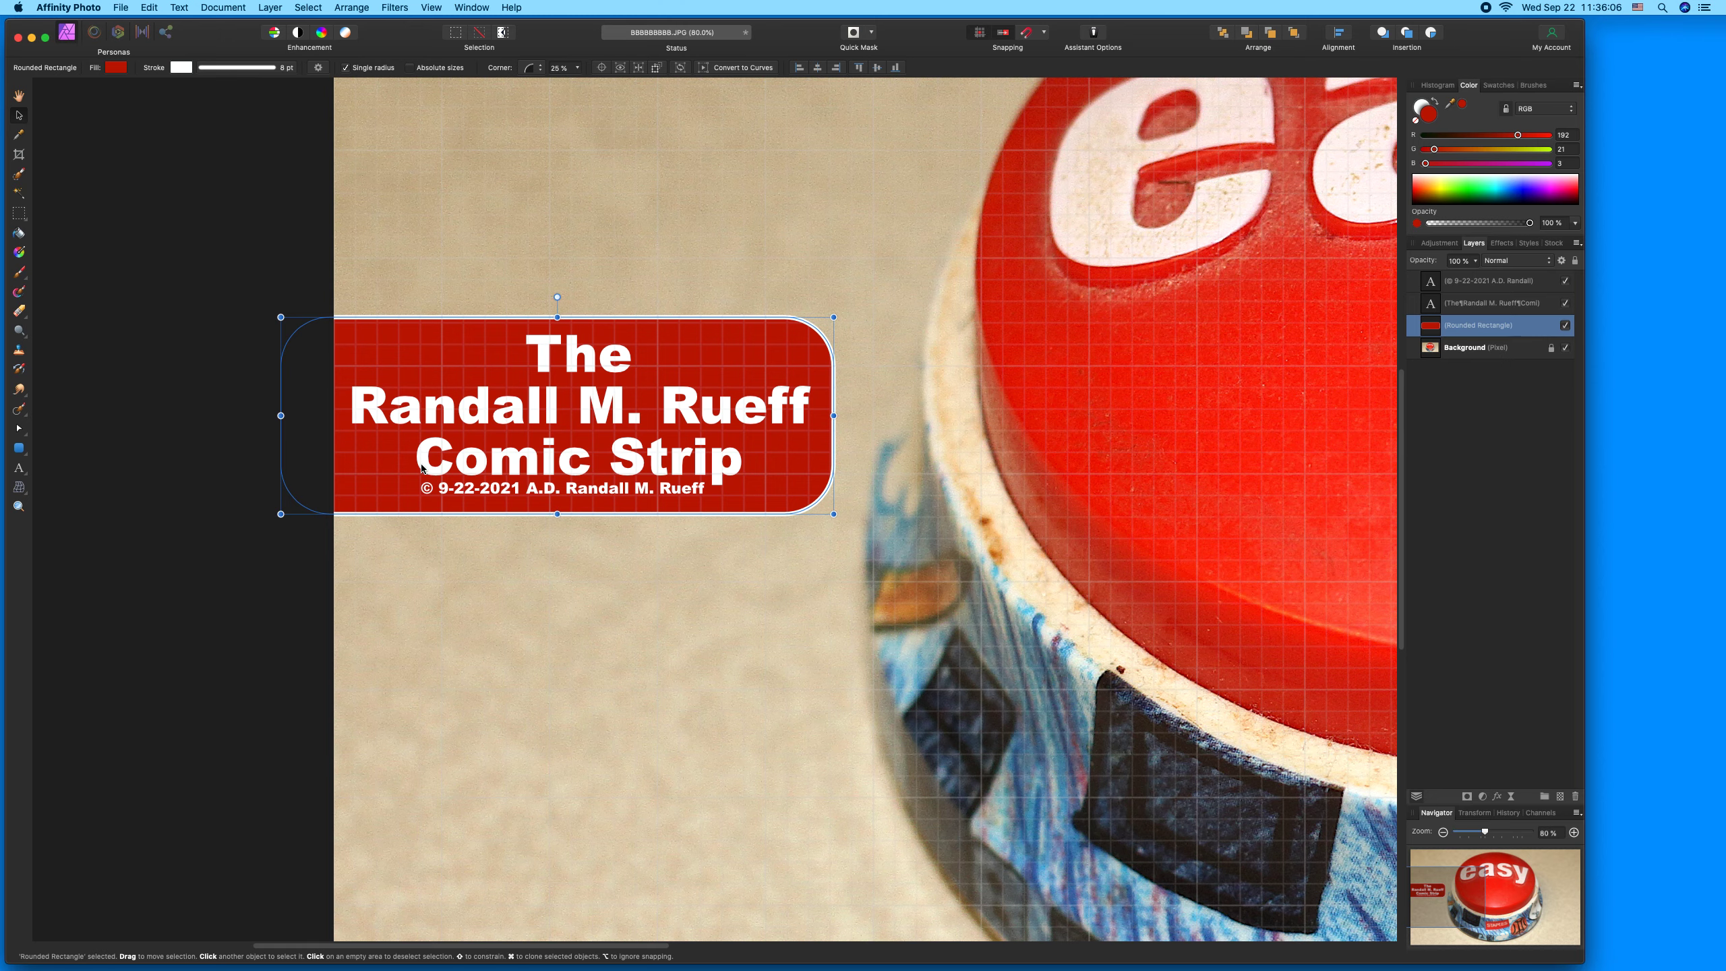
pyautogui.click(18, 95)
pyautogui.press('super+0')
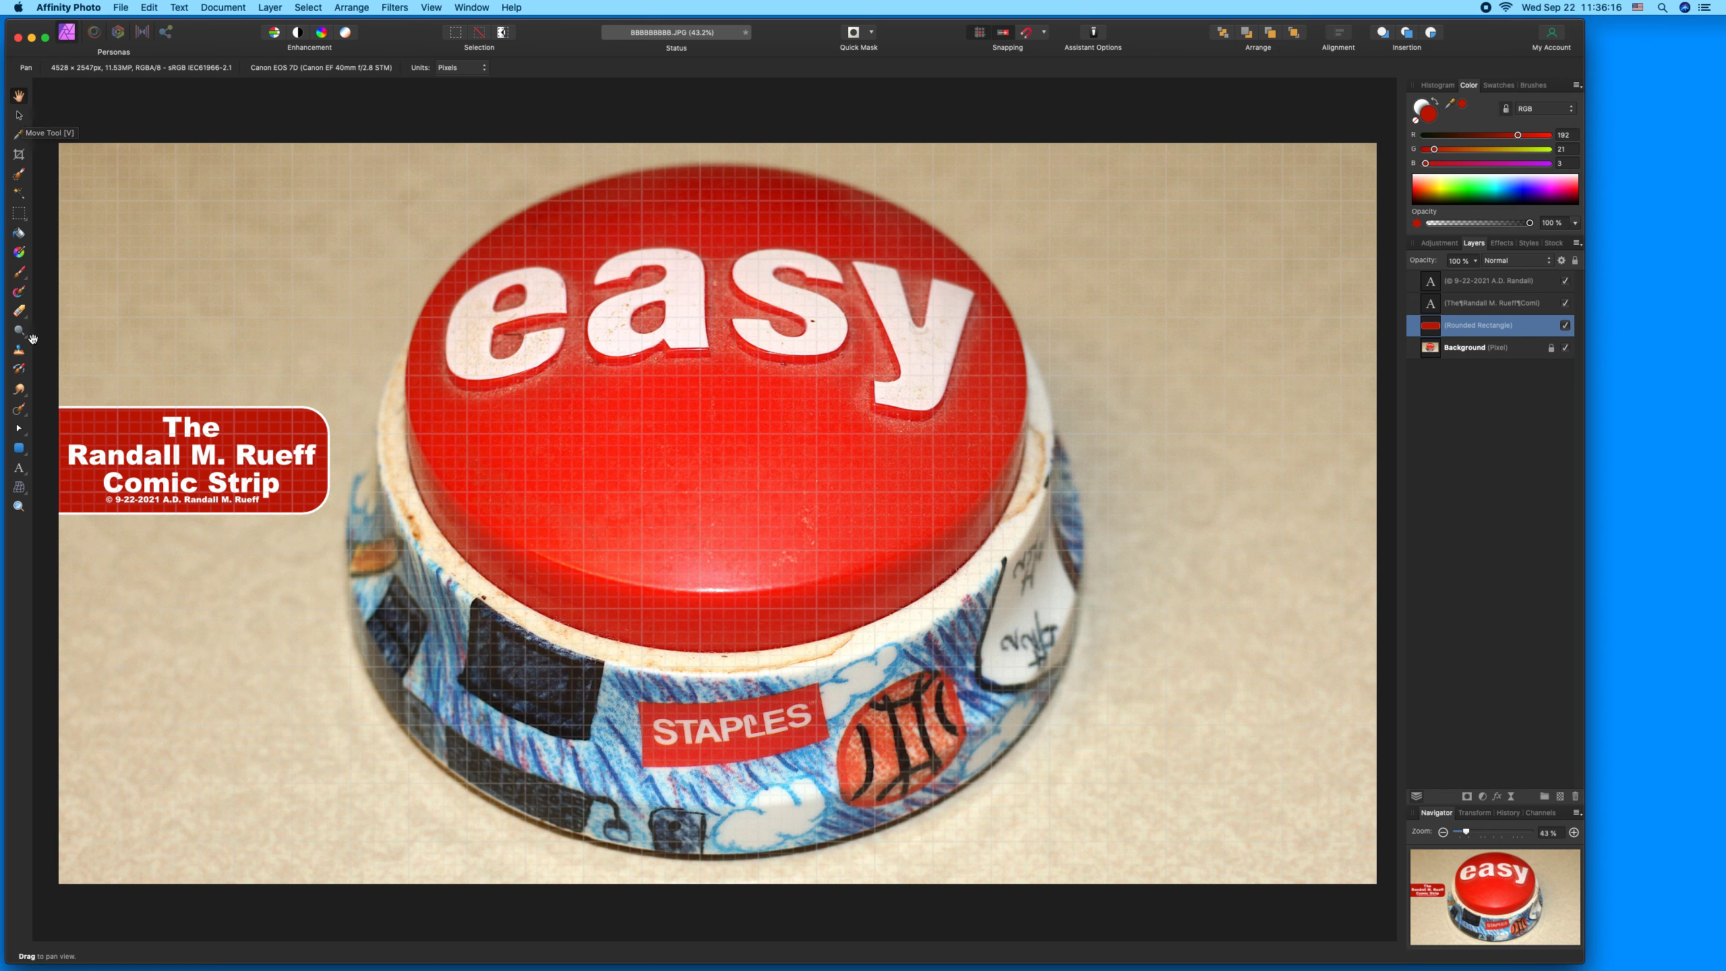
pyautogui.click(21, 115)
pyautogui.moveTo(67, 106); pyautogui.dragTo(317, 571)
pyautogui.press('Down')
pyautogui.press('Down')
pyautogui.press('Down')
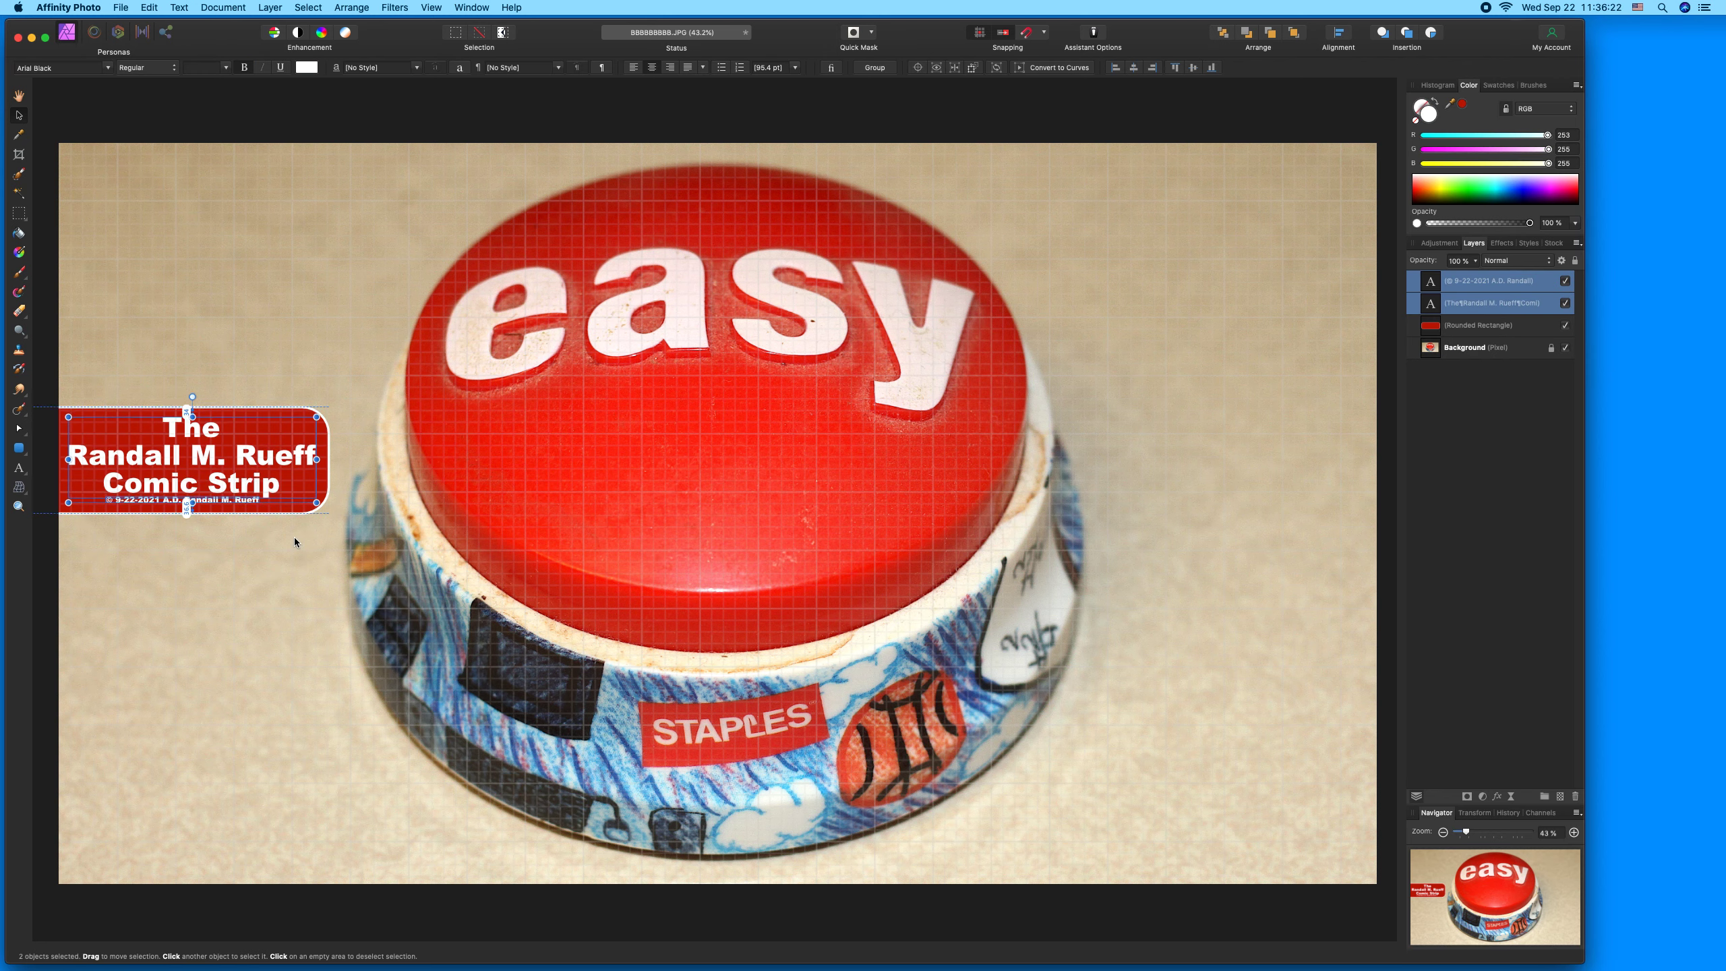
pyautogui.click(214, 341)
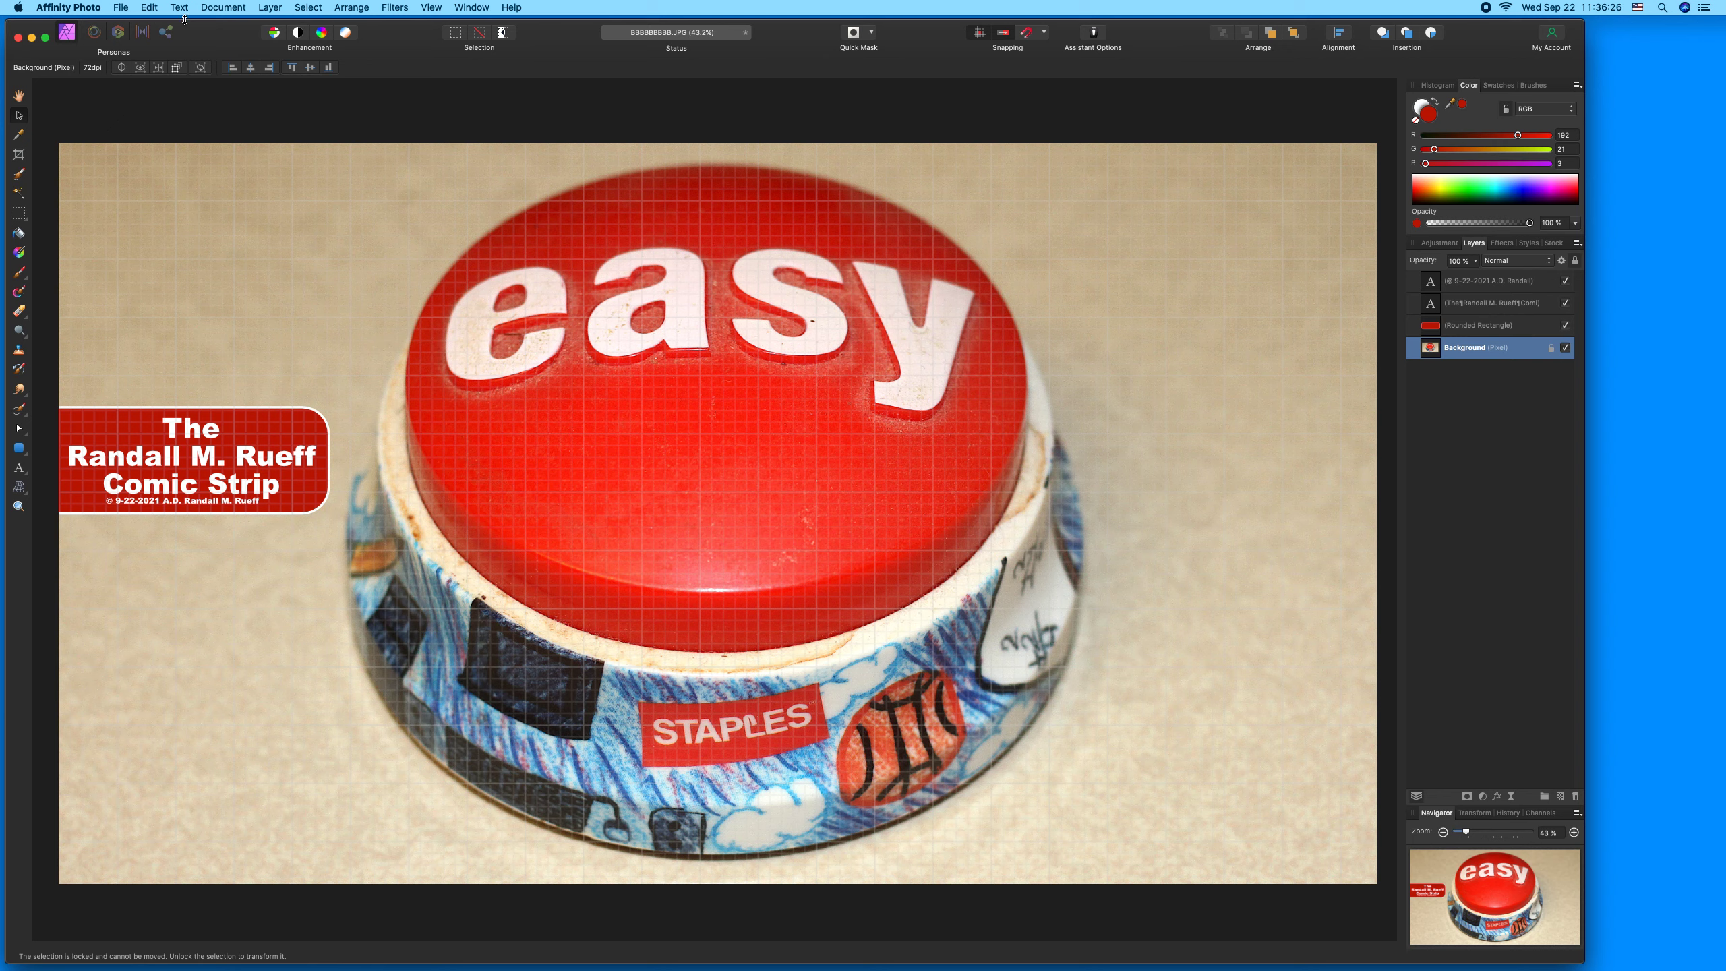
pyautogui.click(149, 8)
pyautogui.click(158, 26)
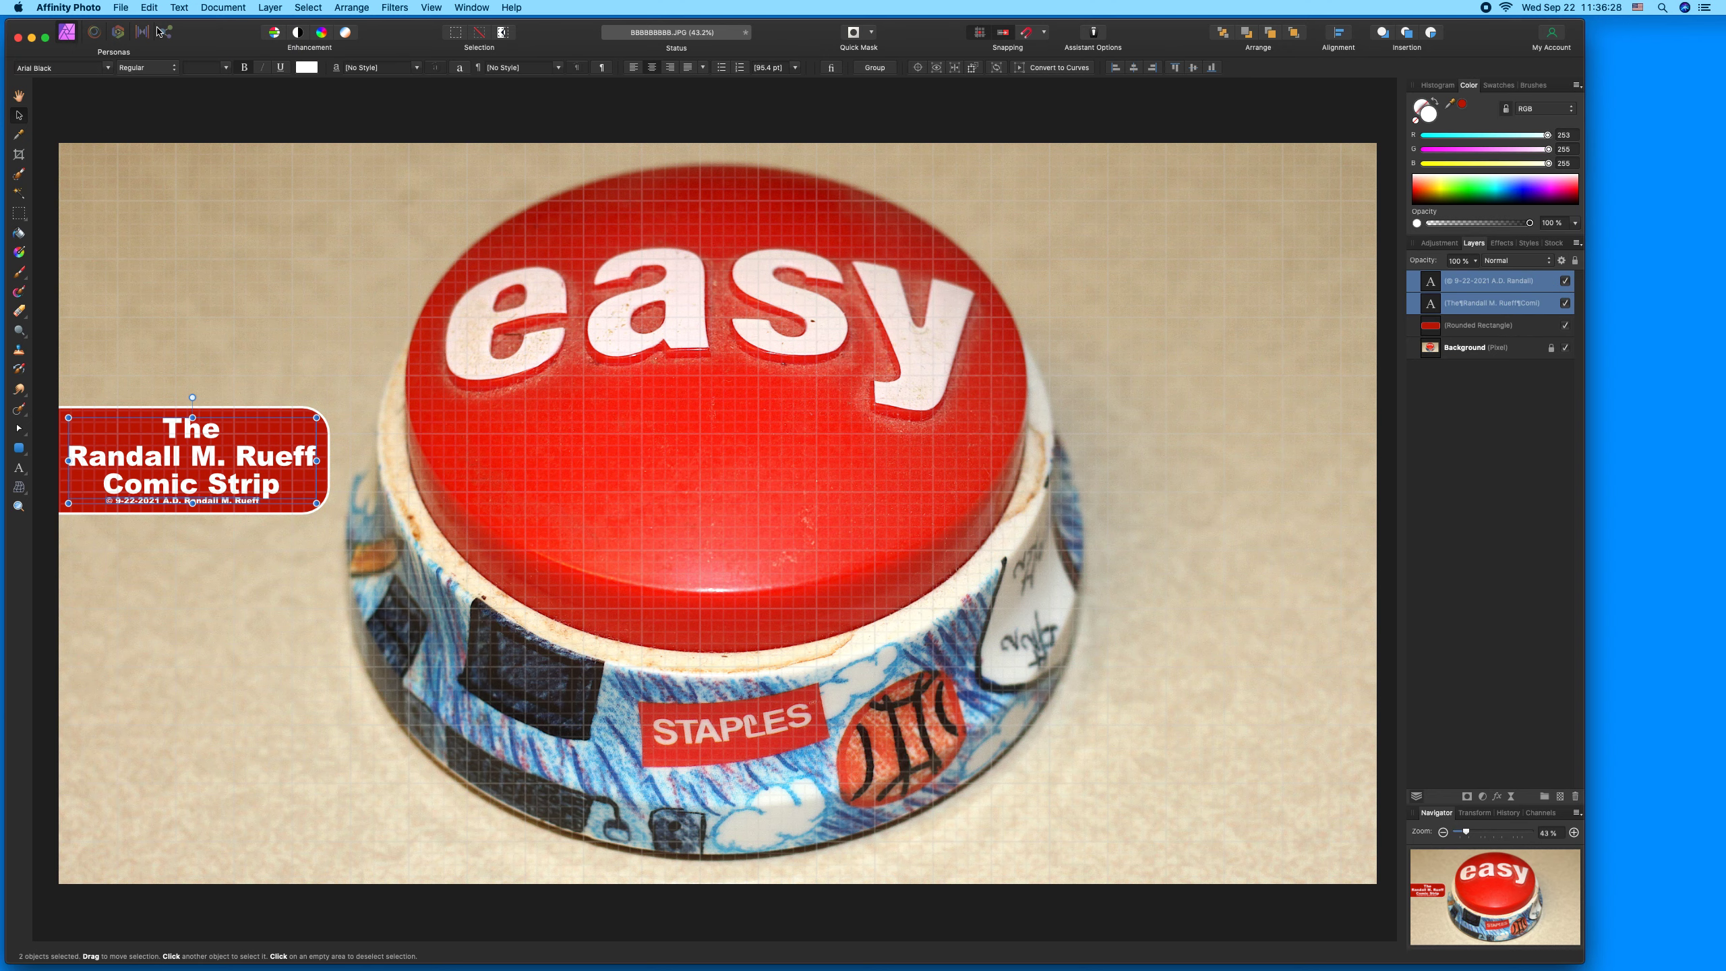
pyautogui.click(149, 7)
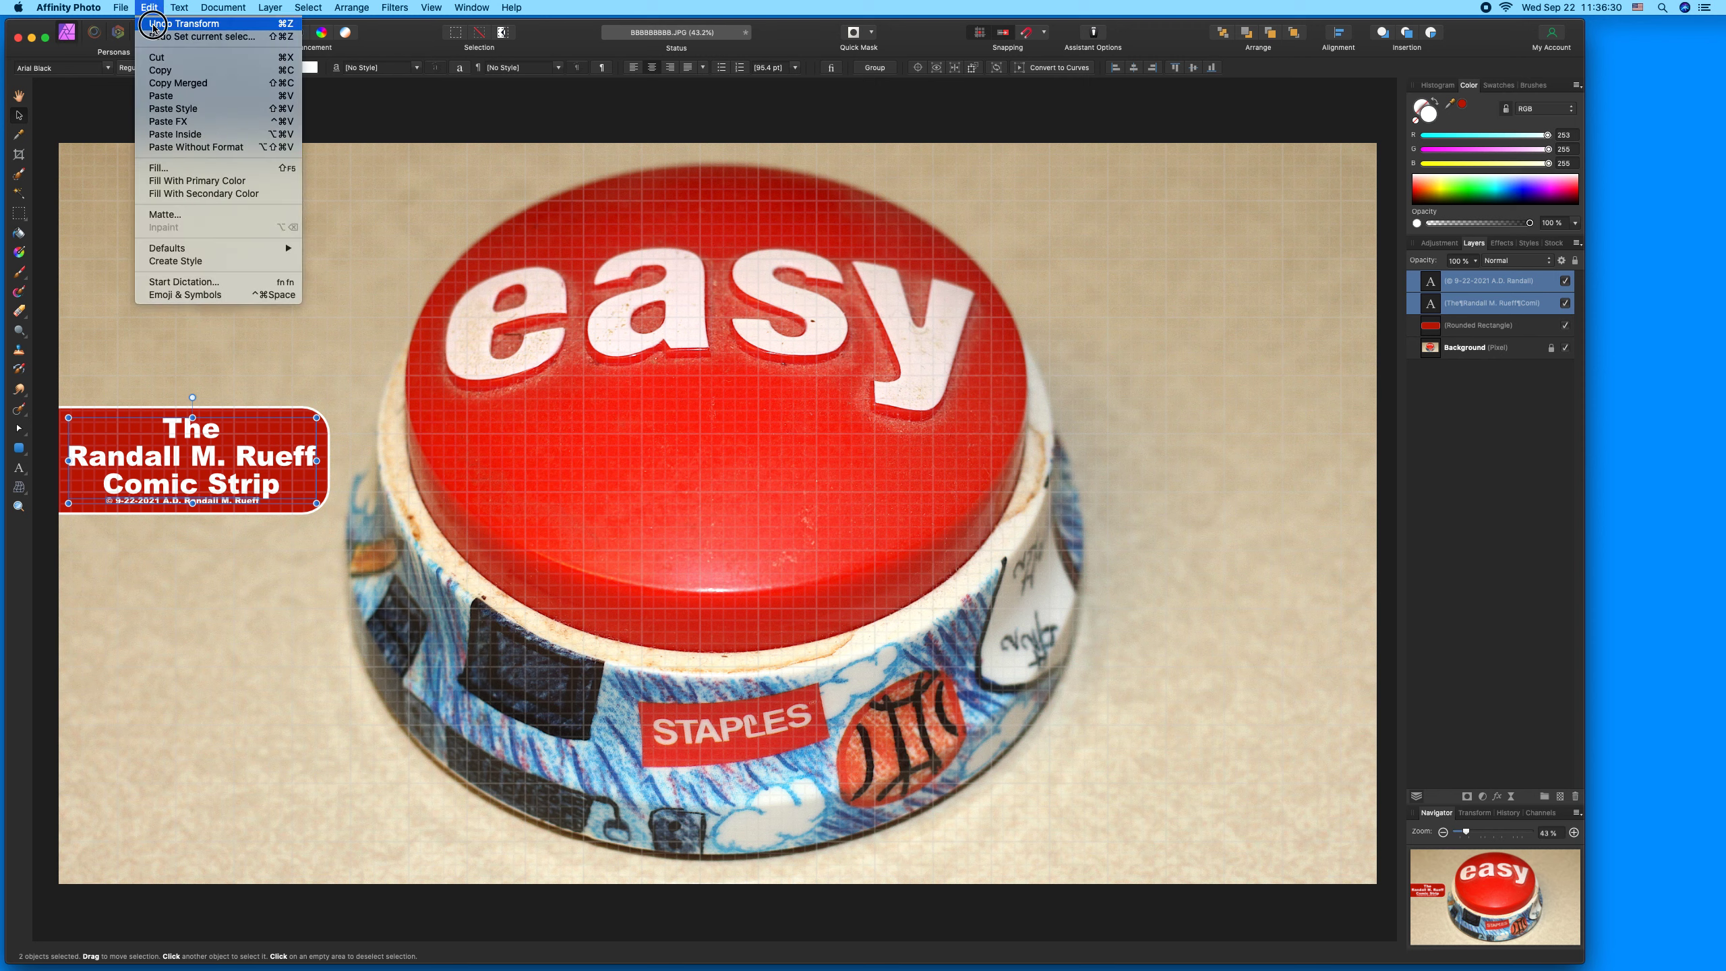
pyautogui.click(151, 27)
pyautogui.click(145, 125)
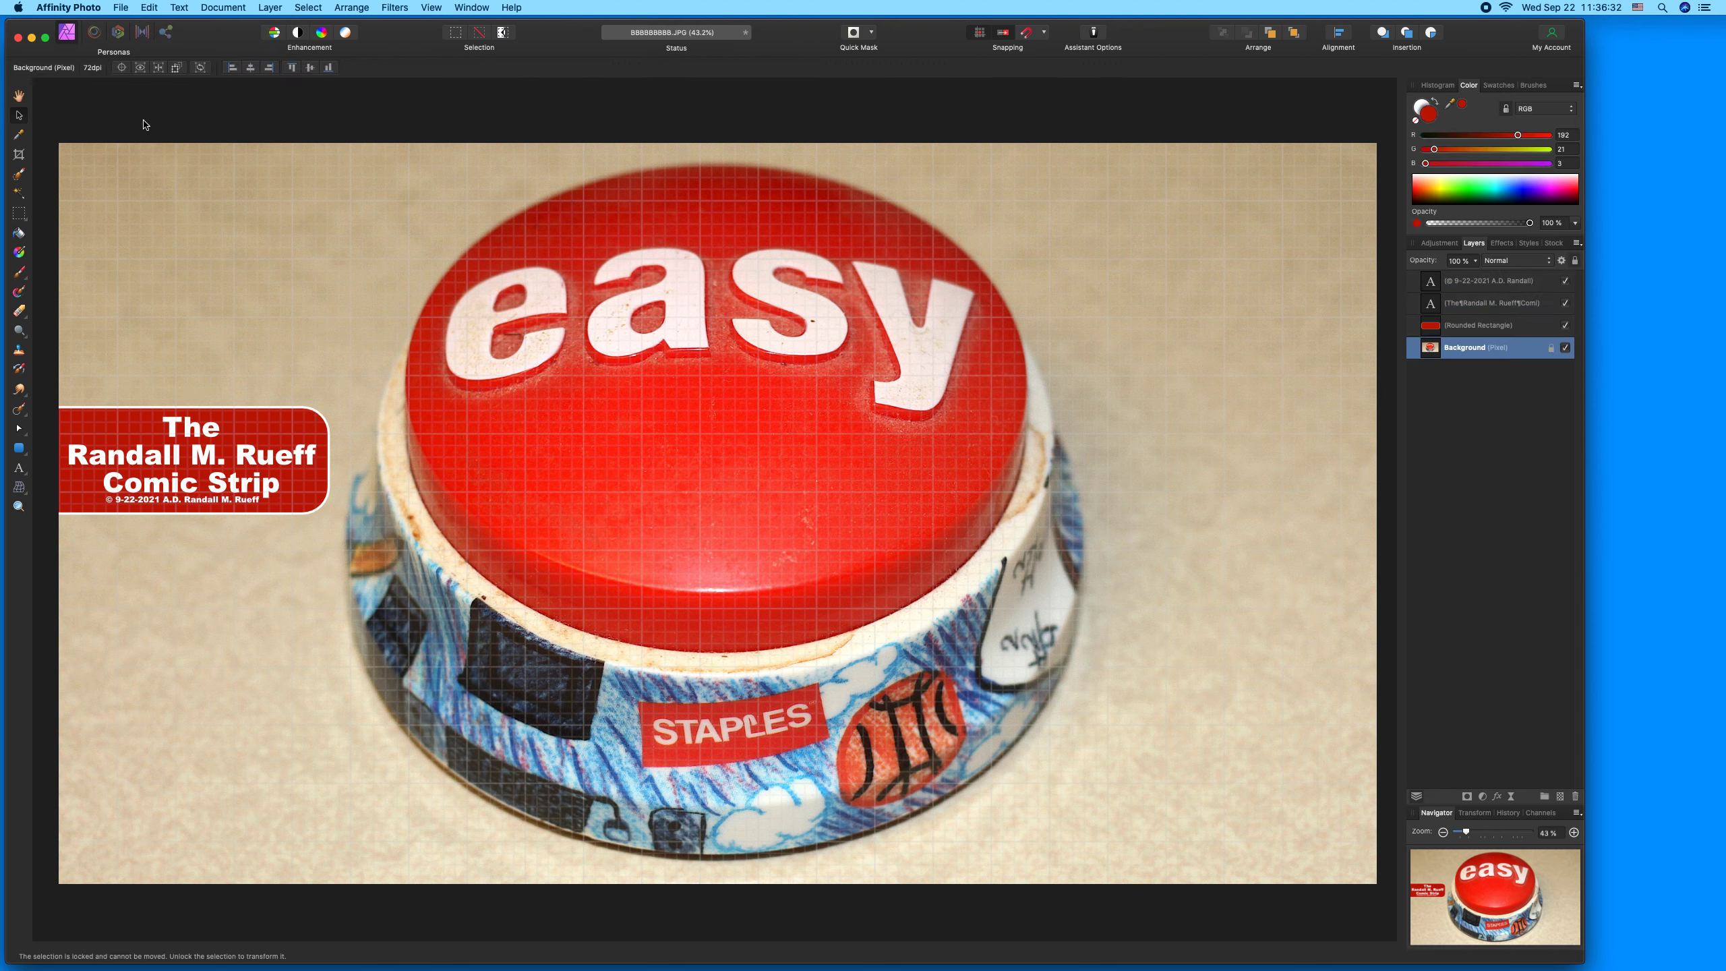
# Step: Nudge the title and copyright text together slightly down inside the red box, and deselect them
pyautogui.moveTo(65, 108); pyautogui.dragTo(345, 563)
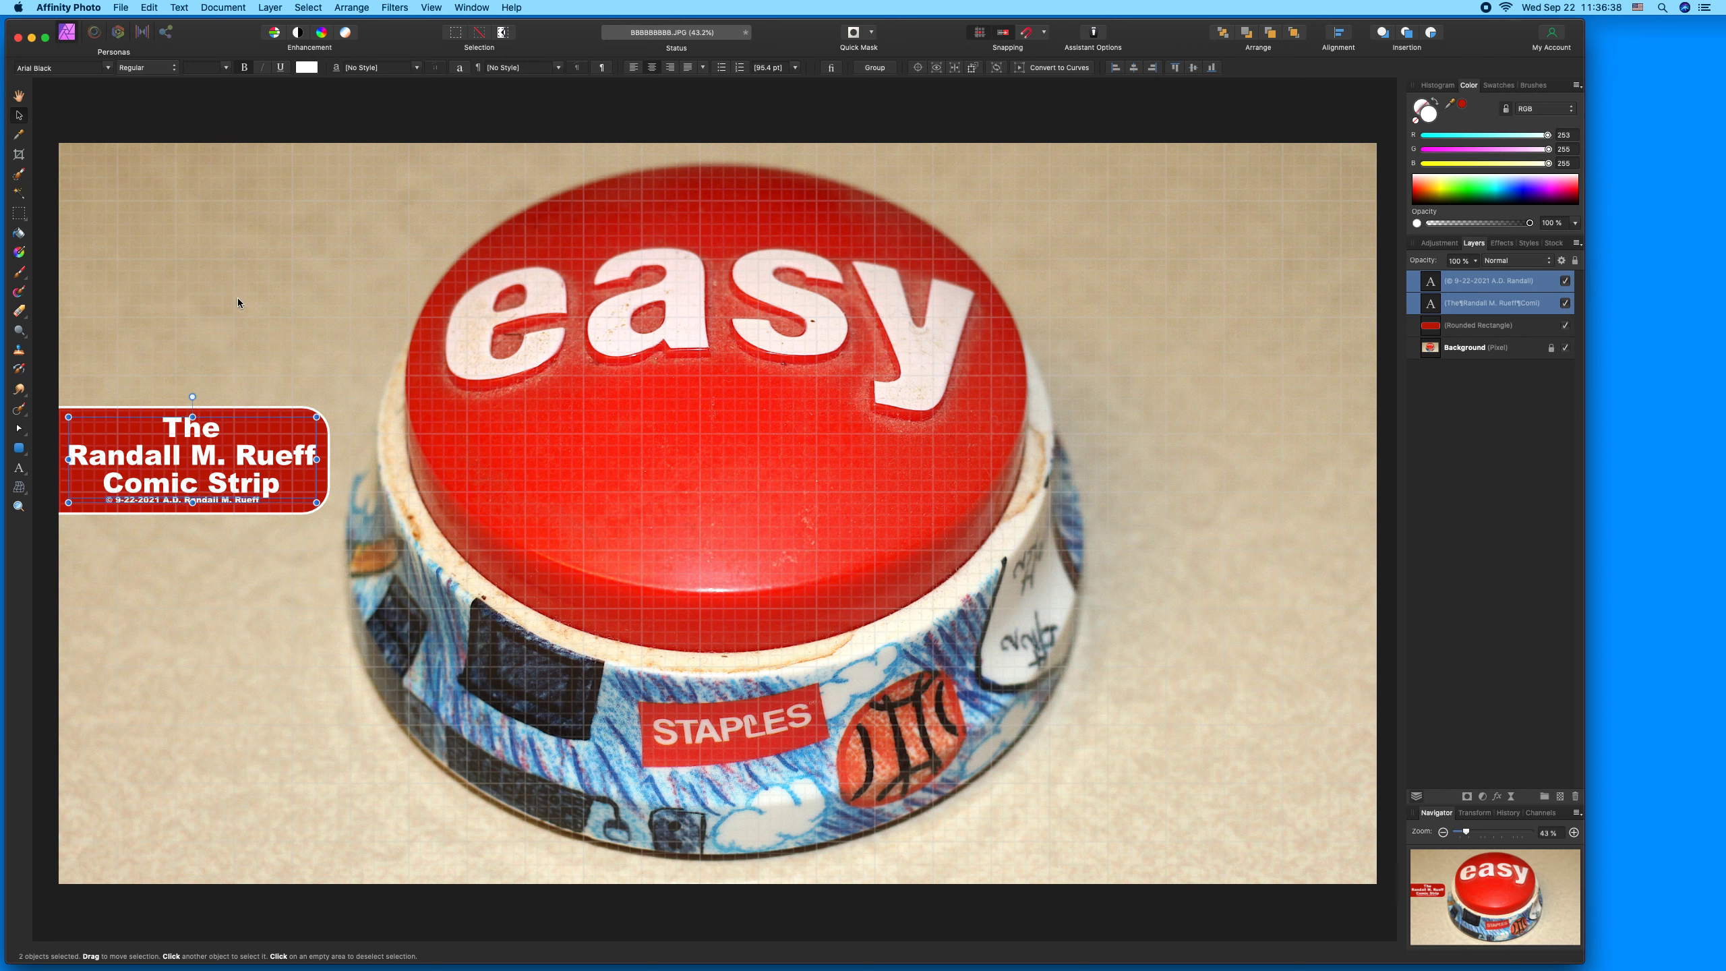
pyautogui.click(179, 117)
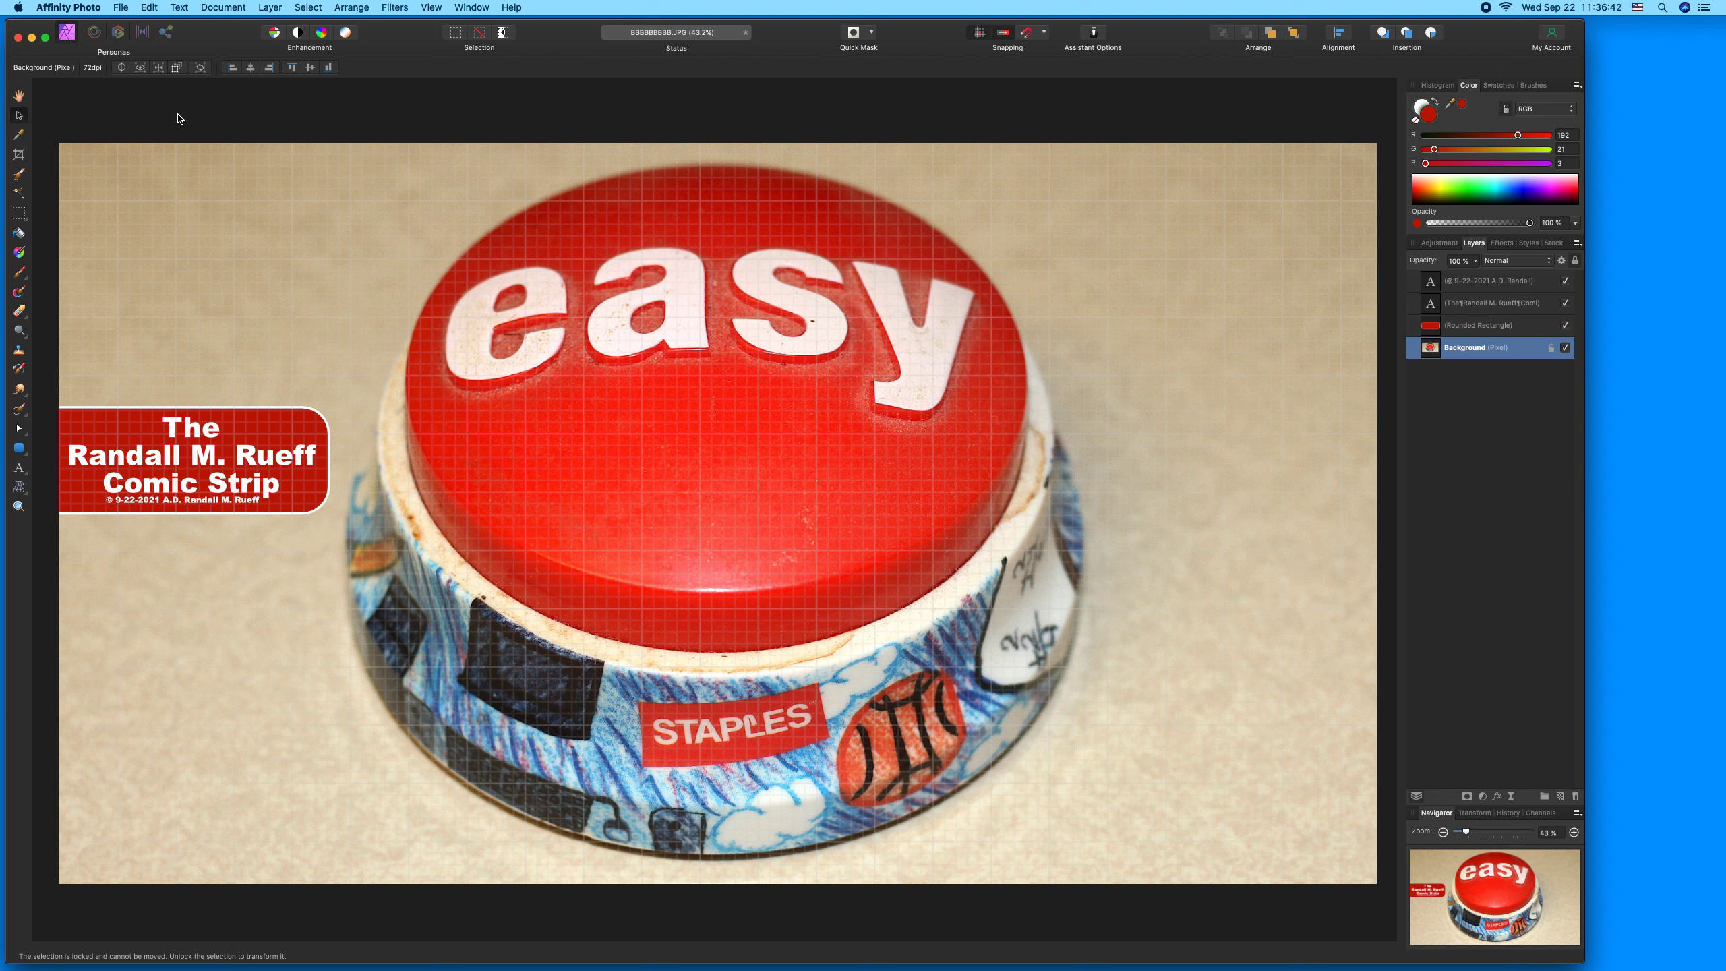
pyautogui.moveTo(62, 118); pyautogui.dragTo(322, 539)
pyautogui.click(282, 369)
# Step: Save the document flattened to pixels and close its window to return to the desktop
pyautogui.press('super+s')
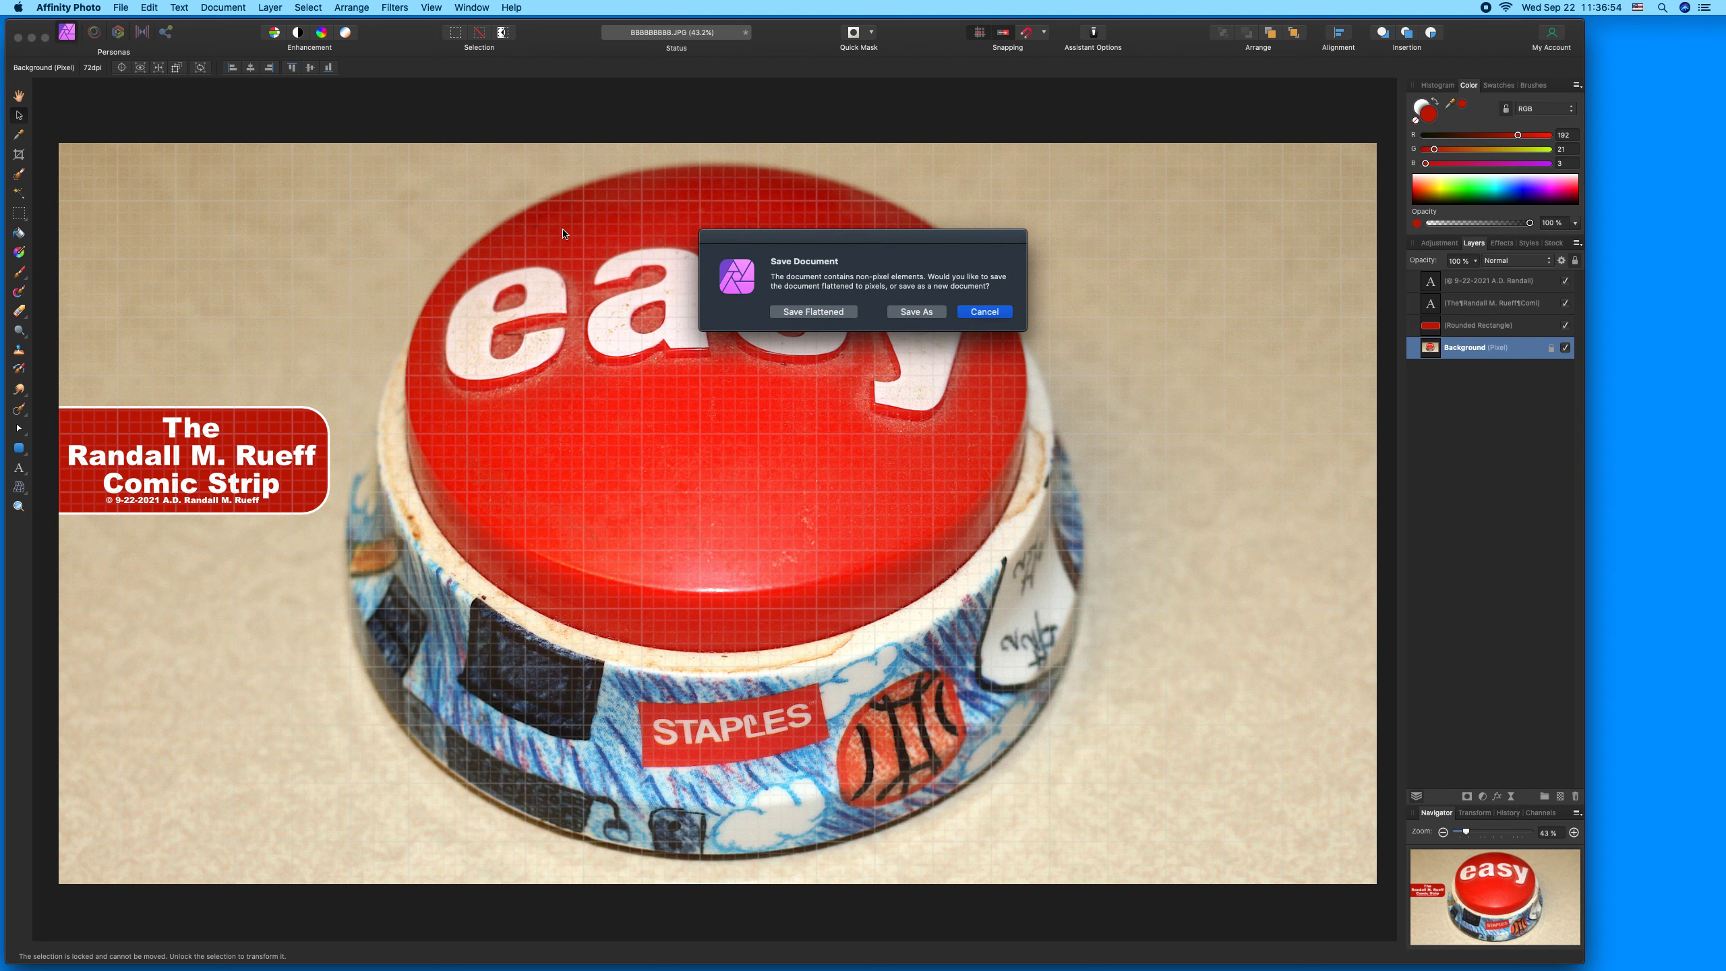
pyautogui.click(813, 311)
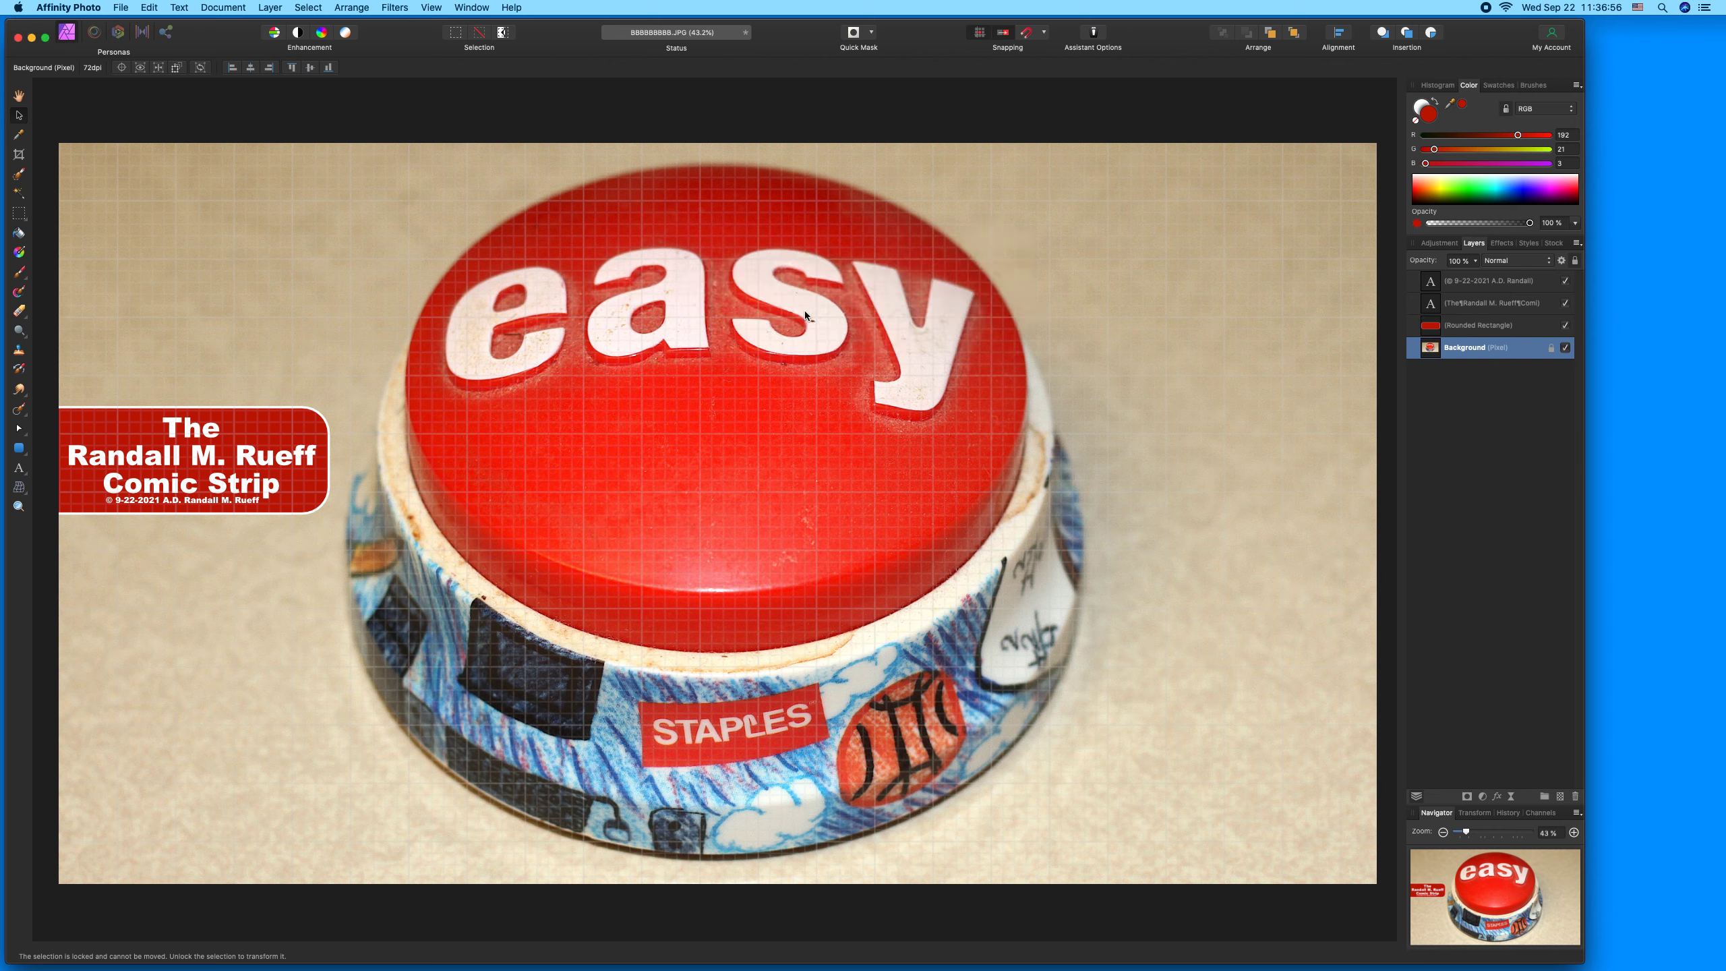
pyautogui.click(18, 38)
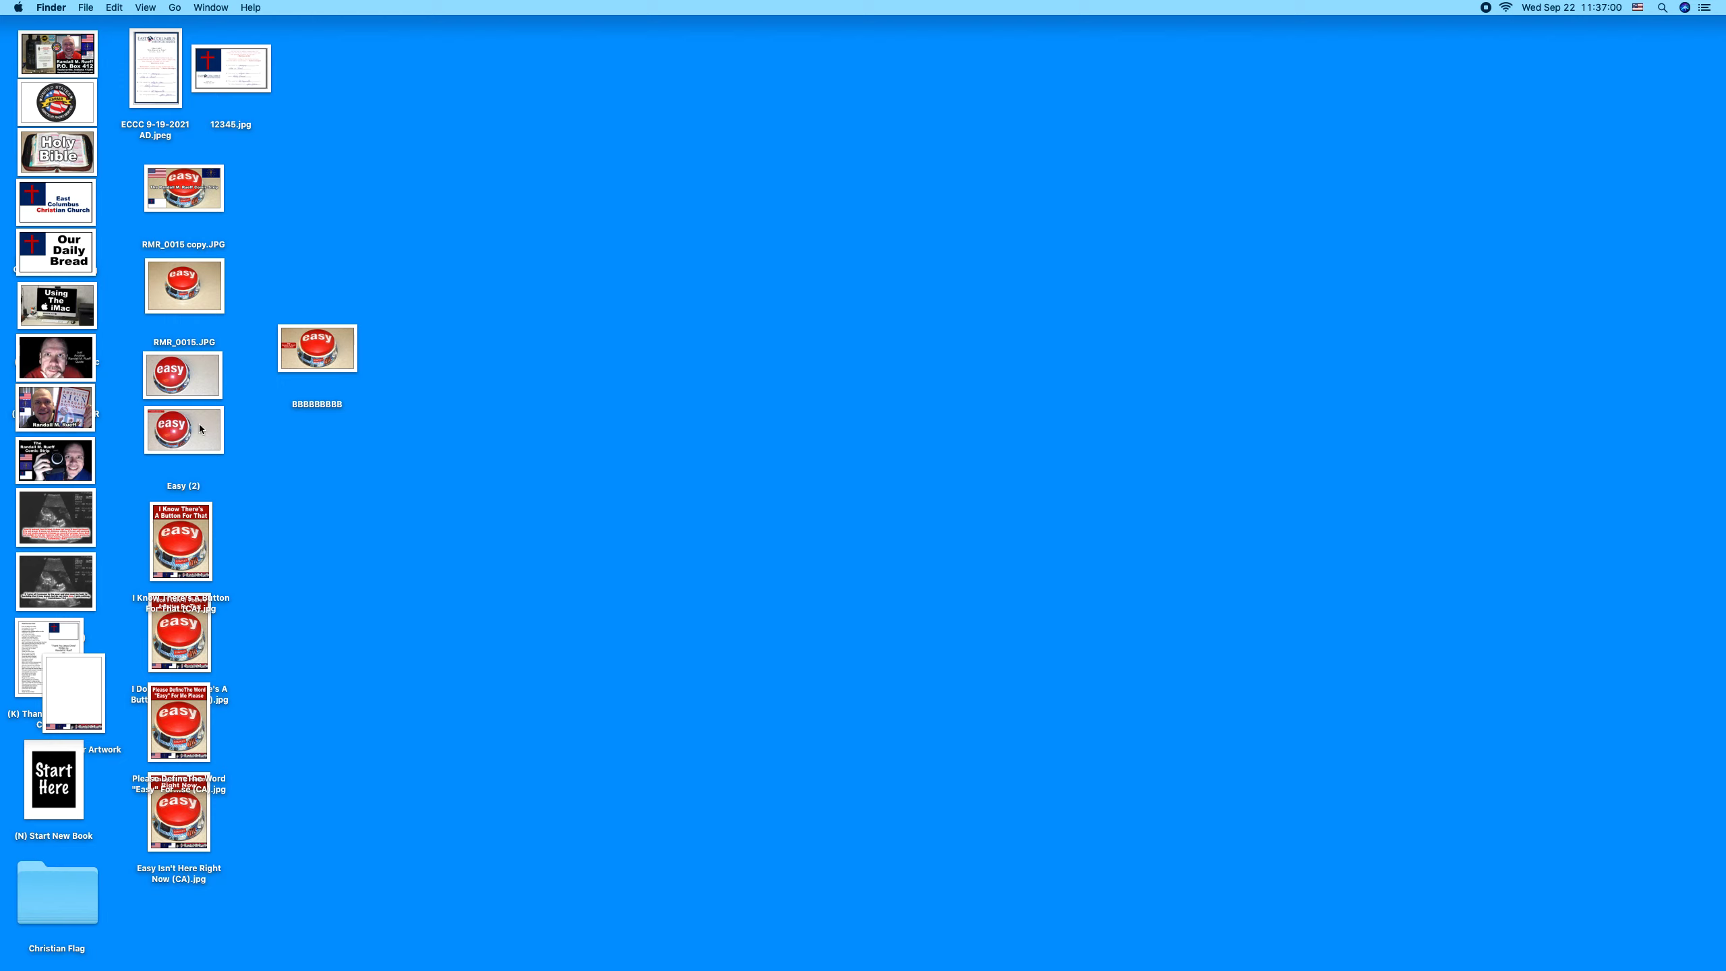
# Step: Move the new image beside Easy (2) on the desktop, and open both in Preview side by side for comparison
pyautogui.moveTo(318, 348); pyautogui.dragTo(277, 428)
pyautogui.moveTo(394, 427); pyautogui.dragTo(267, 441)
pyautogui.doubleClick(267, 441)
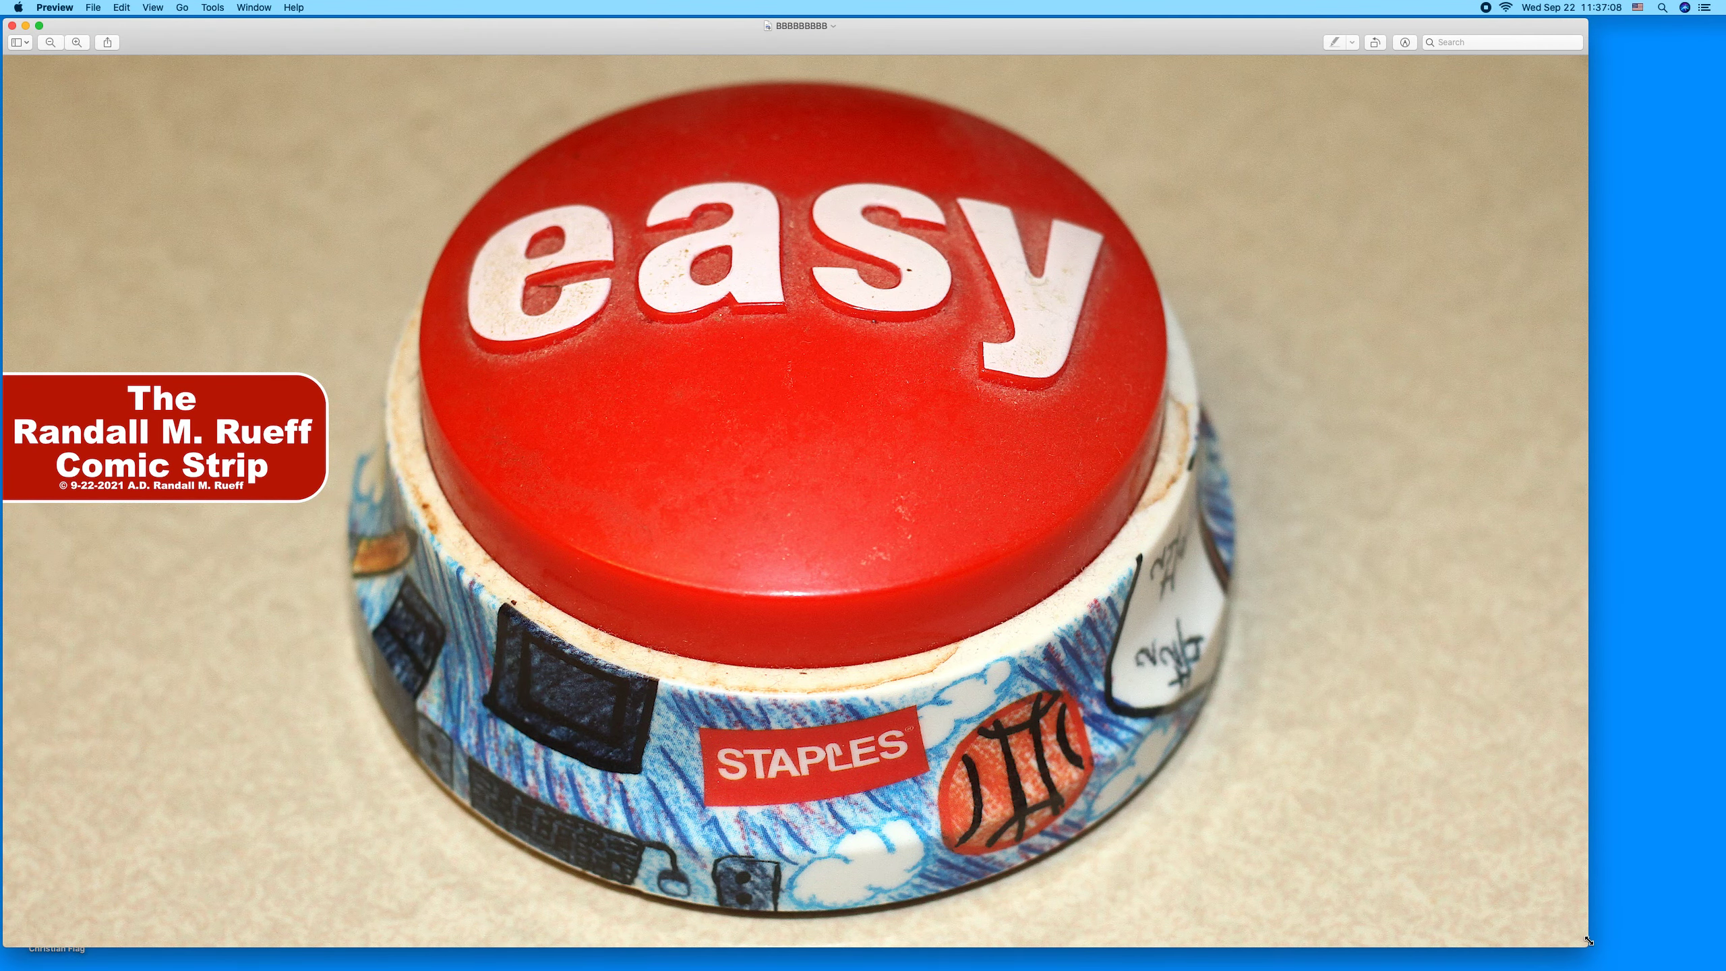
pyautogui.moveTo(1590, 945); pyautogui.dragTo(1511, 905)
pyautogui.moveTo(1176, 675); pyautogui.dragTo(767, 390)
pyautogui.doubleClick(183, 428)
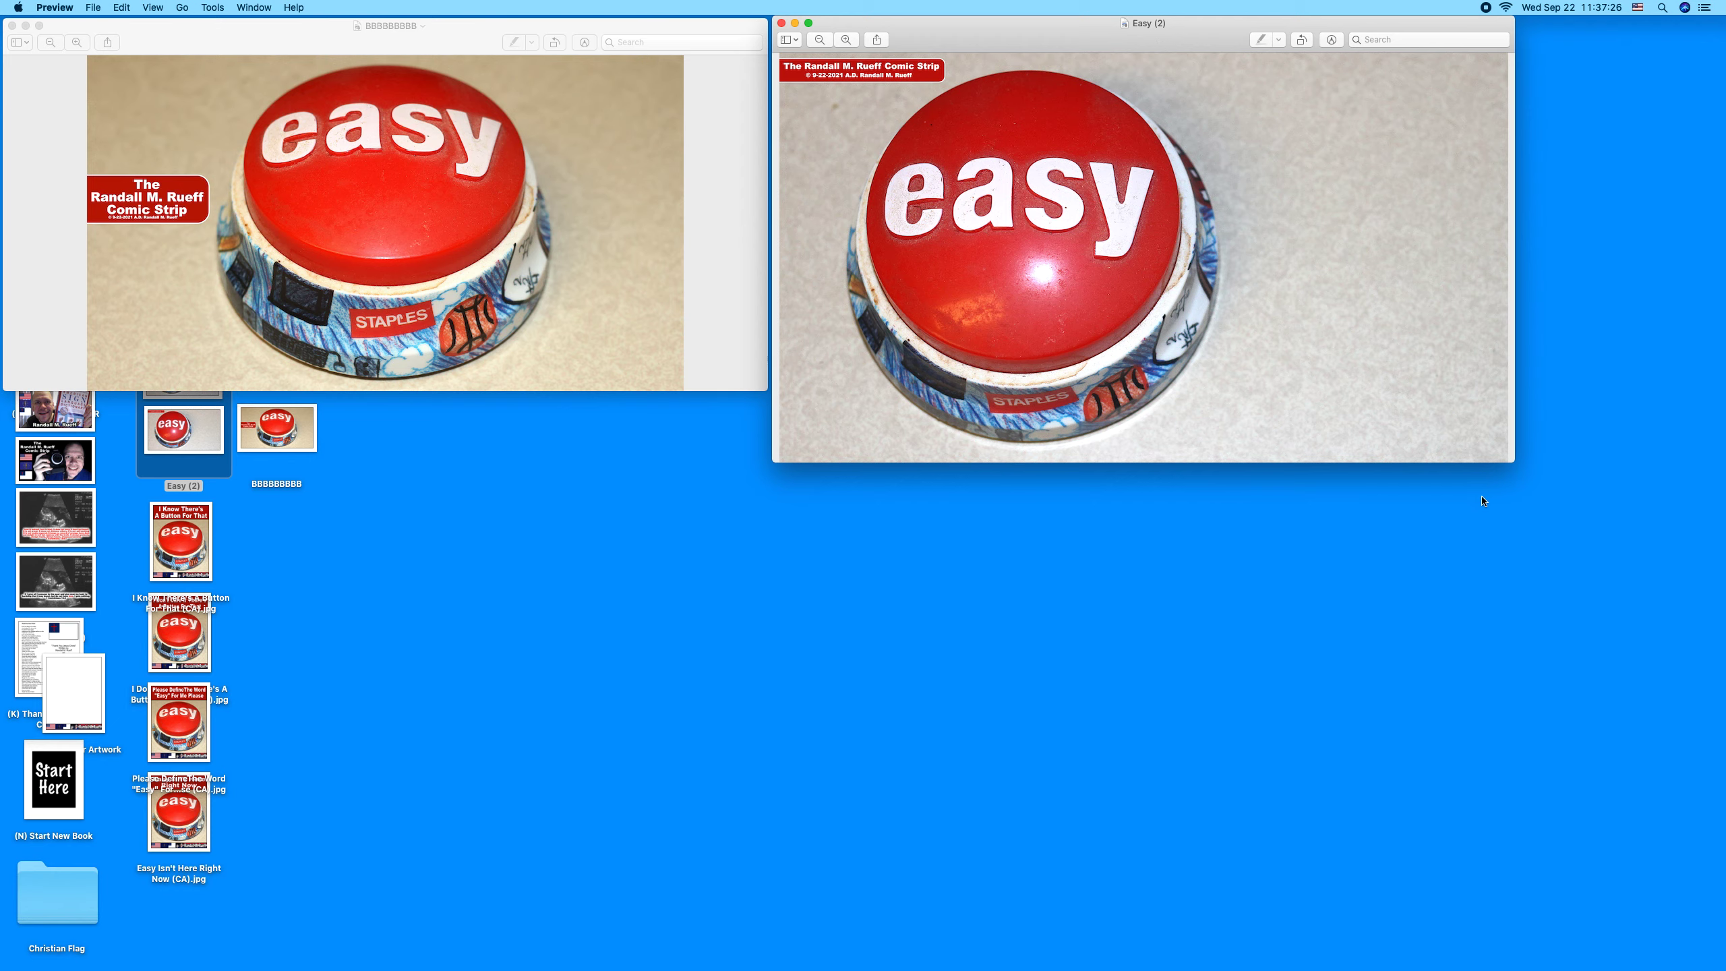
pyautogui.moveTo(1512, 458); pyautogui.dragTo(1447, 388)
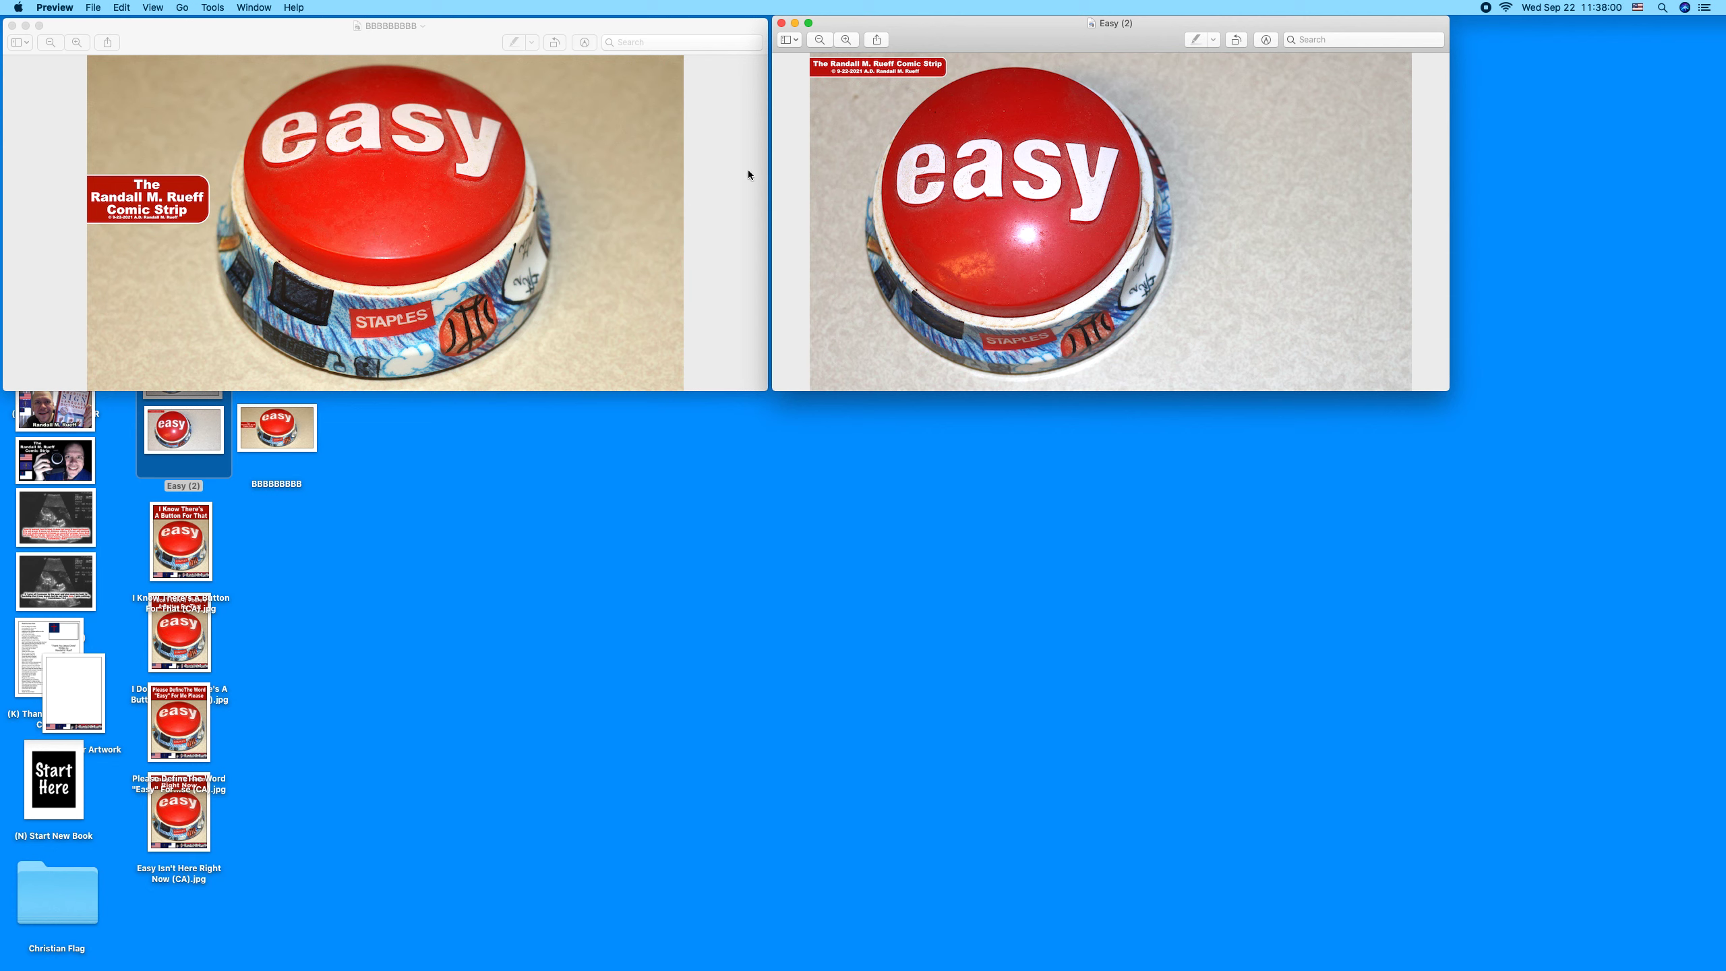
# Step: Close both Preview windows and move the old Easy (2) image to the Trash
pyautogui.click(782, 24)
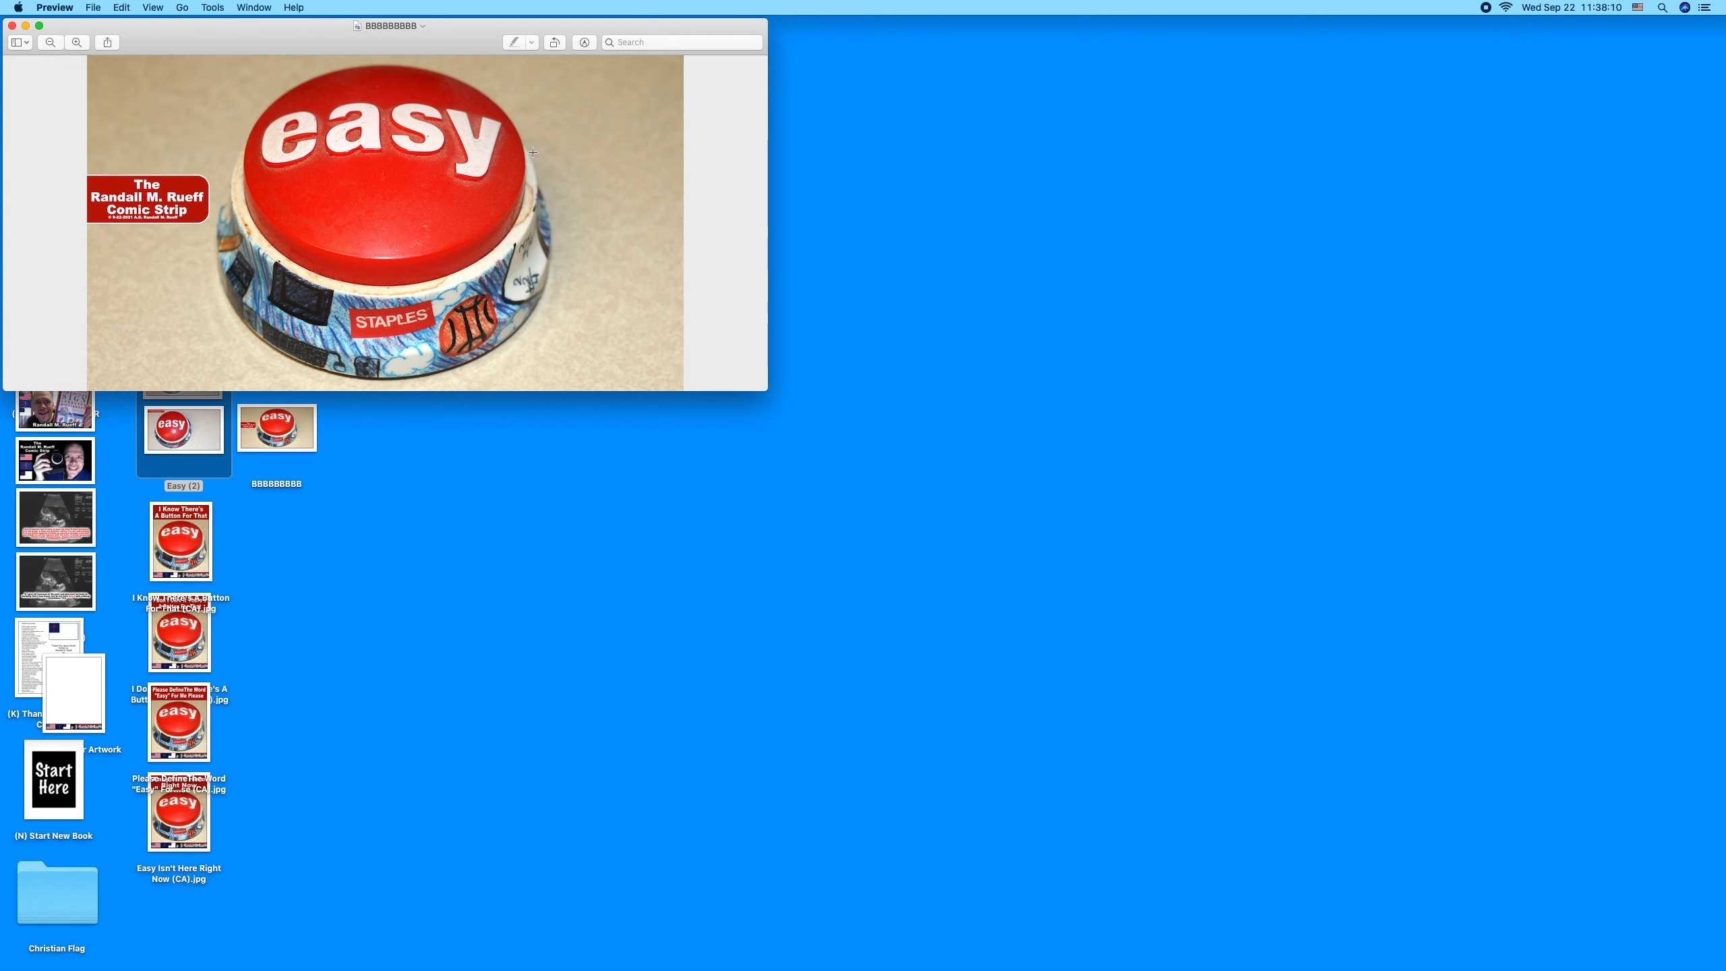
pyautogui.click(11, 25)
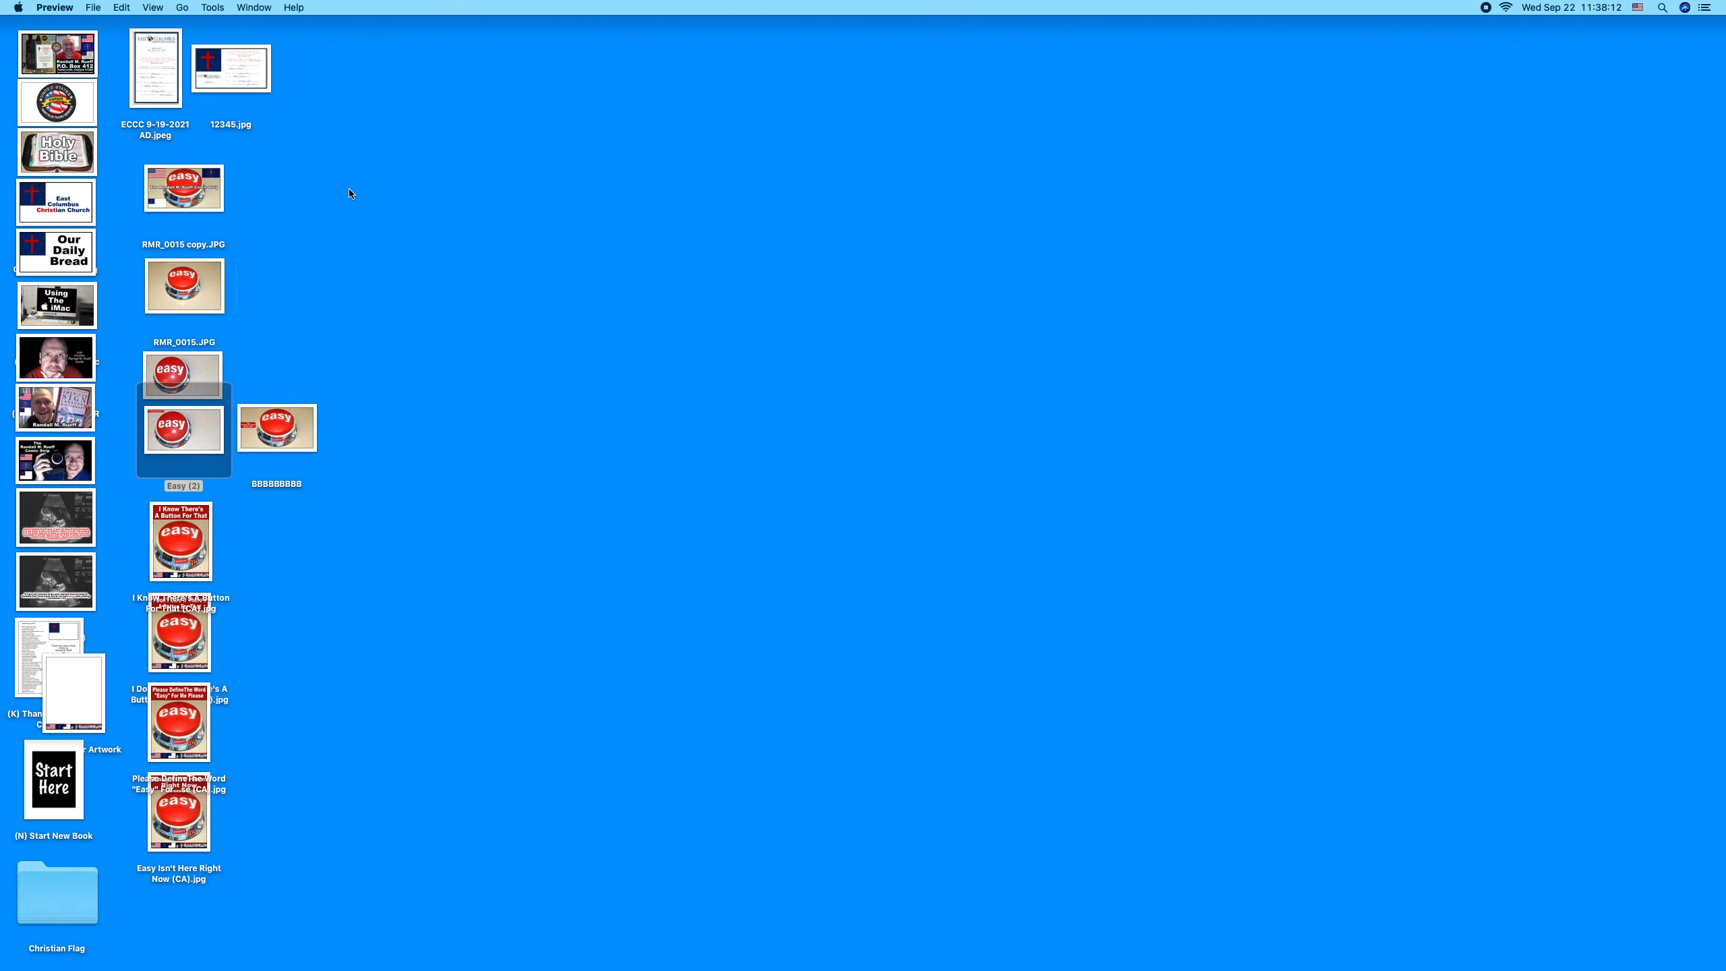
pyautogui.click(570, 426)
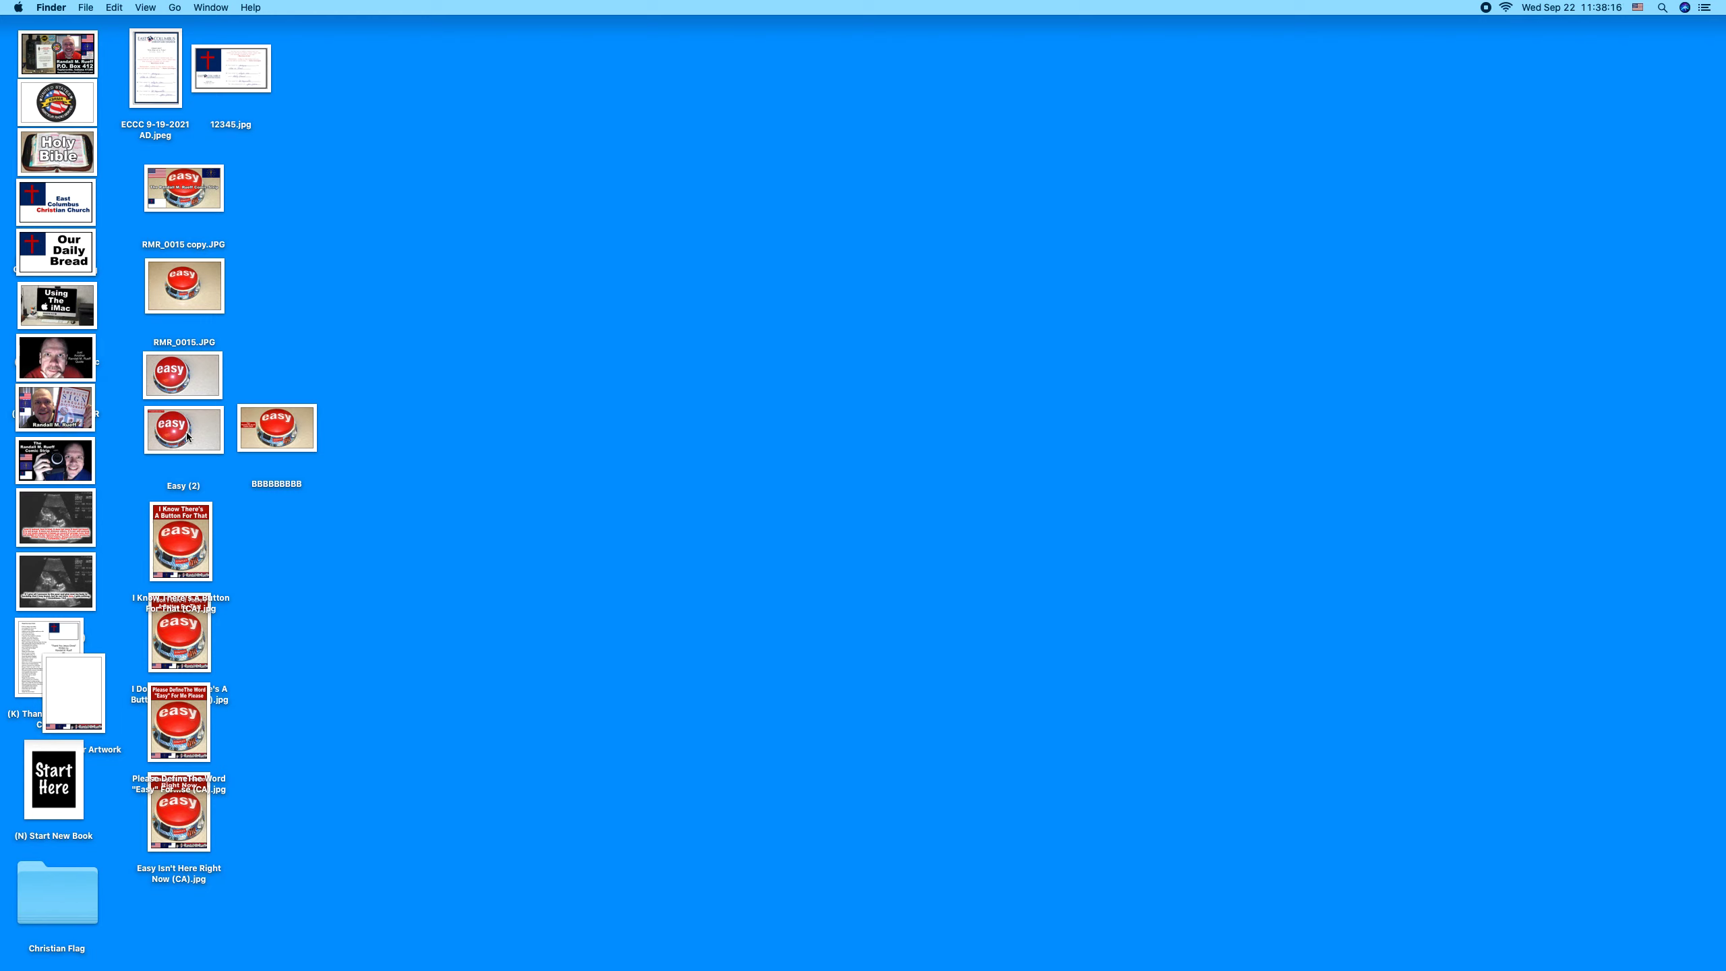
pyautogui.moveTo(186, 427); pyautogui.dragTo(1706, 877)
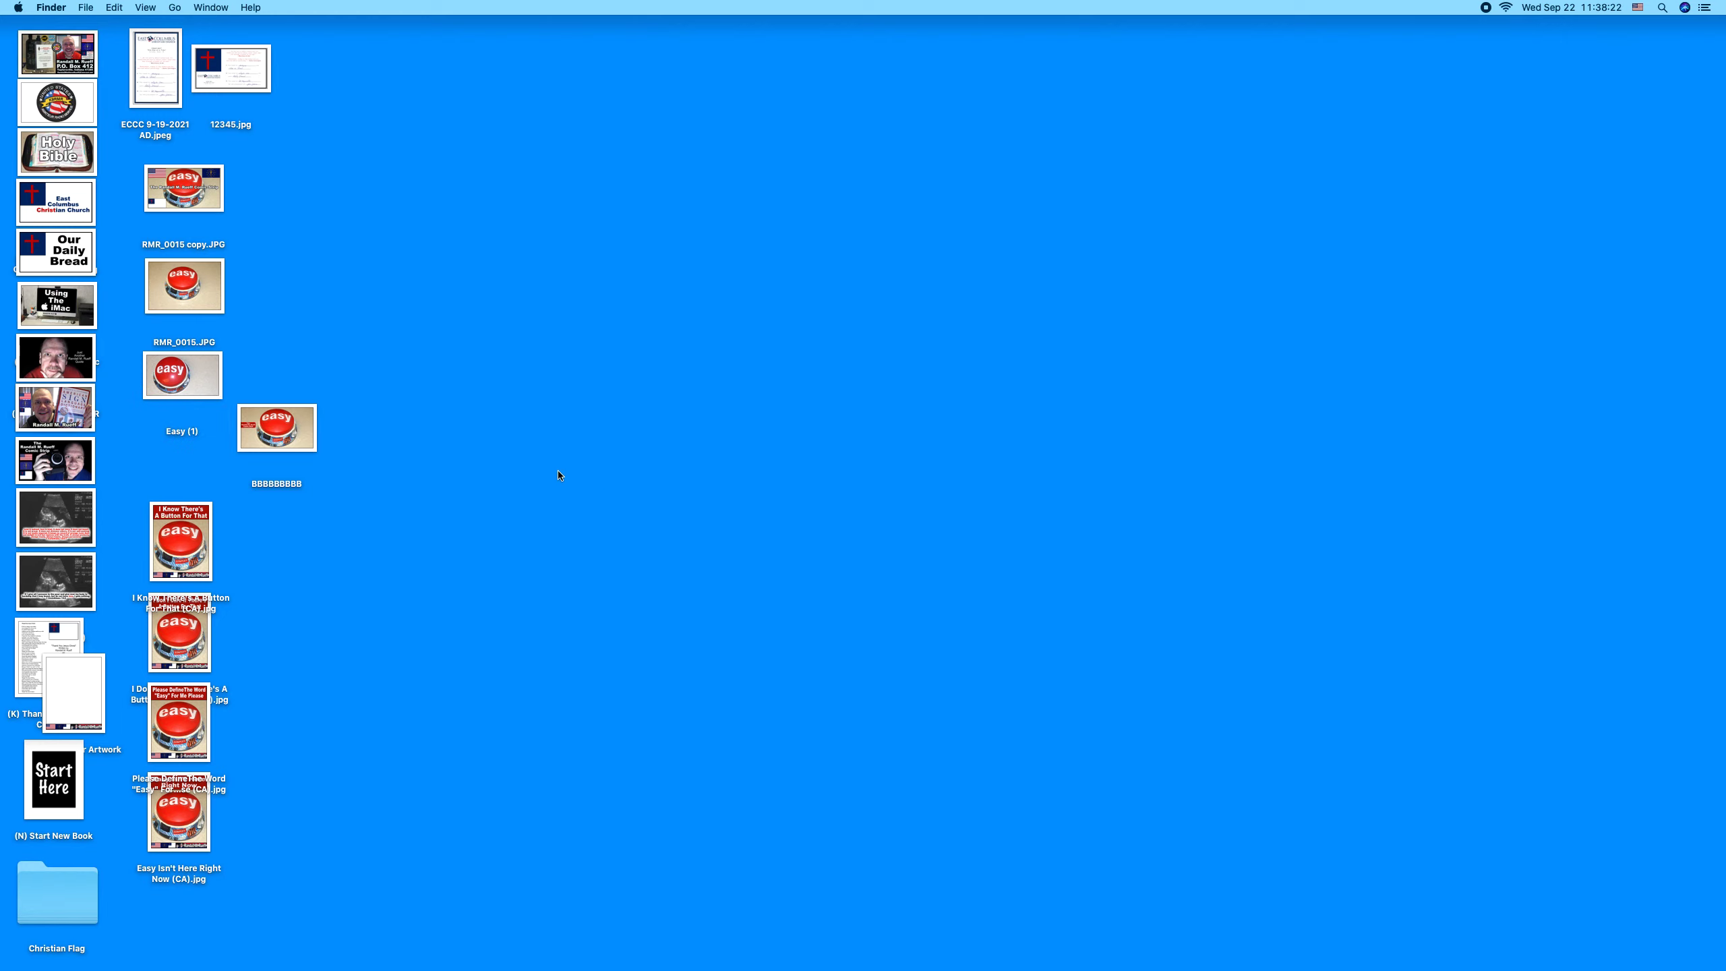
# Step: Move the new comic strip image into the gap below Easy (1) and rename it "Easy (2)"
pyautogui.moveTo(284, 411); pyautogui.dragTo(192, 419)
pyautogui.click(186, 490)
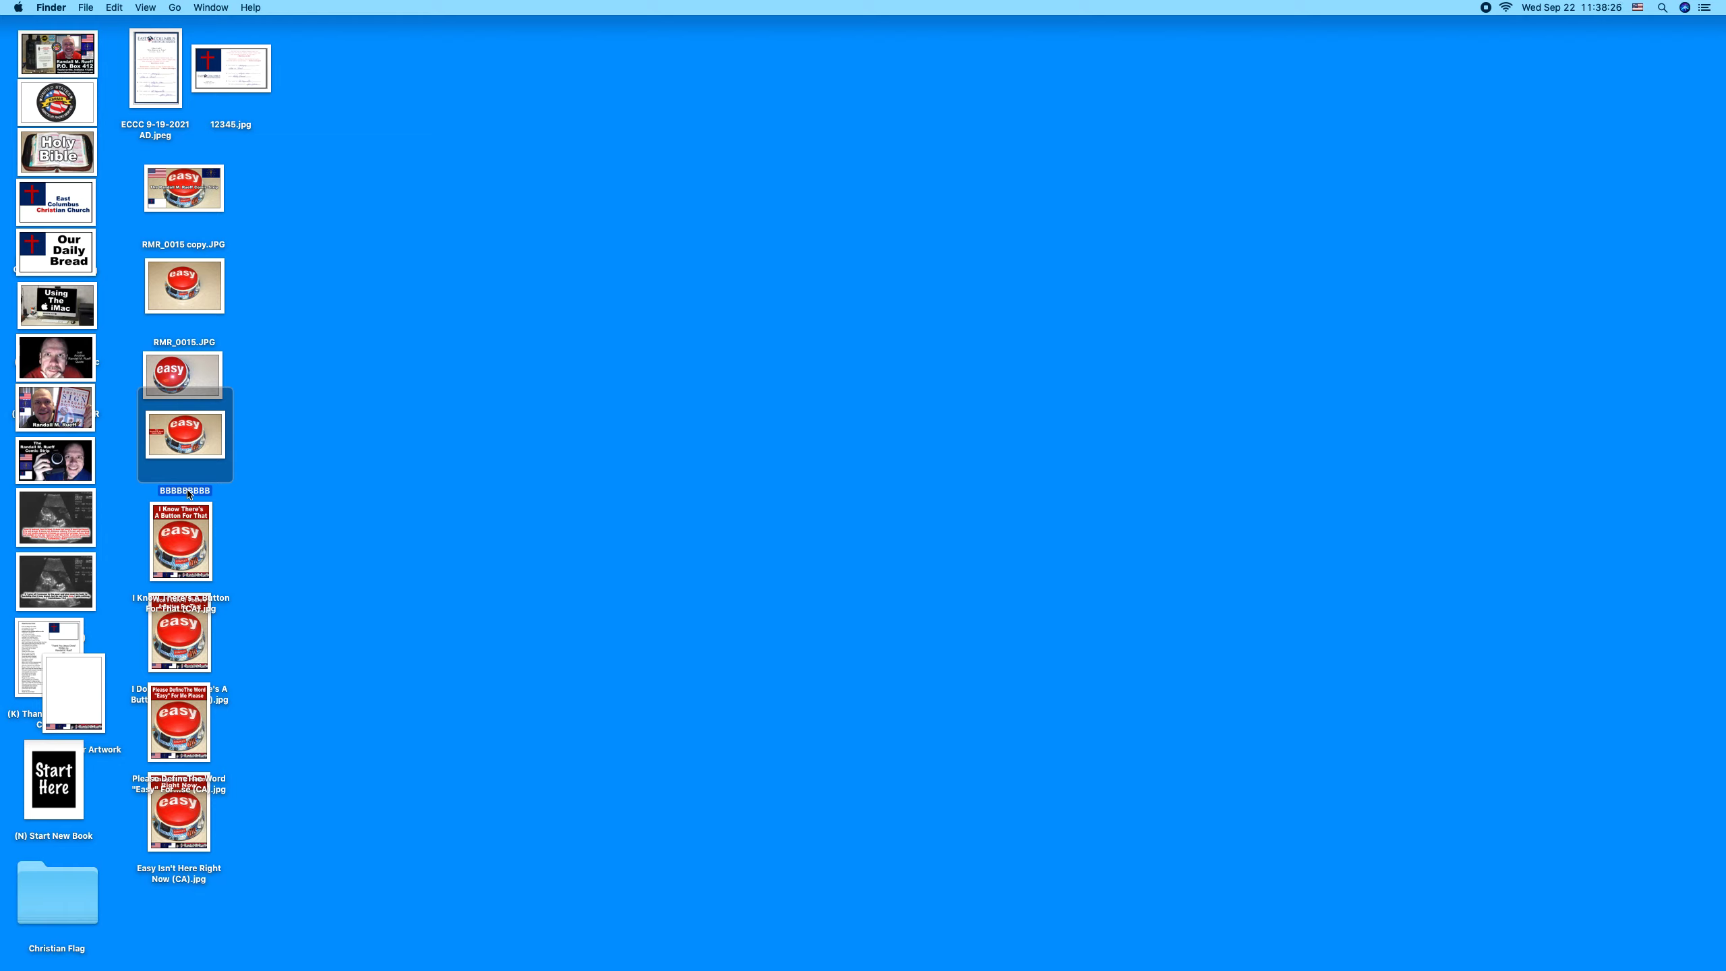
pyautogui.write('Easy (2)')
pyautogui.click(308, 487)
# Step: Duplicate the Easy (2) image and place the copy beside 12345.jpg at the top of the desktop
pyautogui.click(232, 446)
pyautogui.press('super+d')
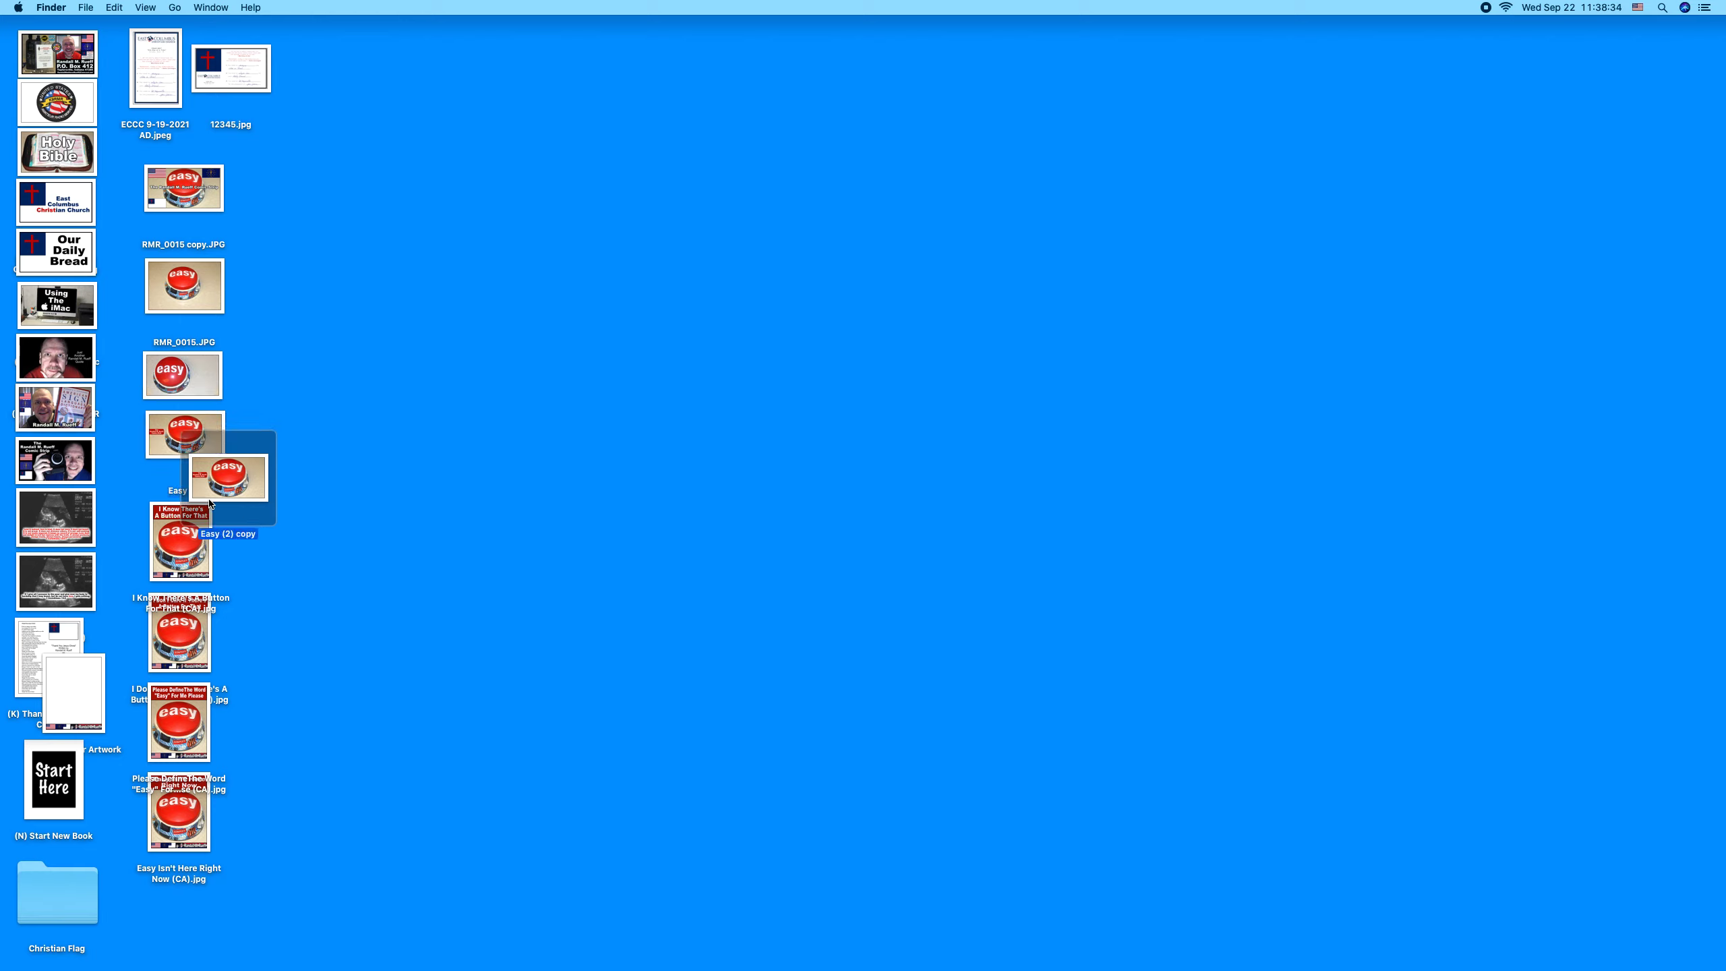
pyautogui.moveTo(211, 496); pyautogui.dragTo(348, 83)
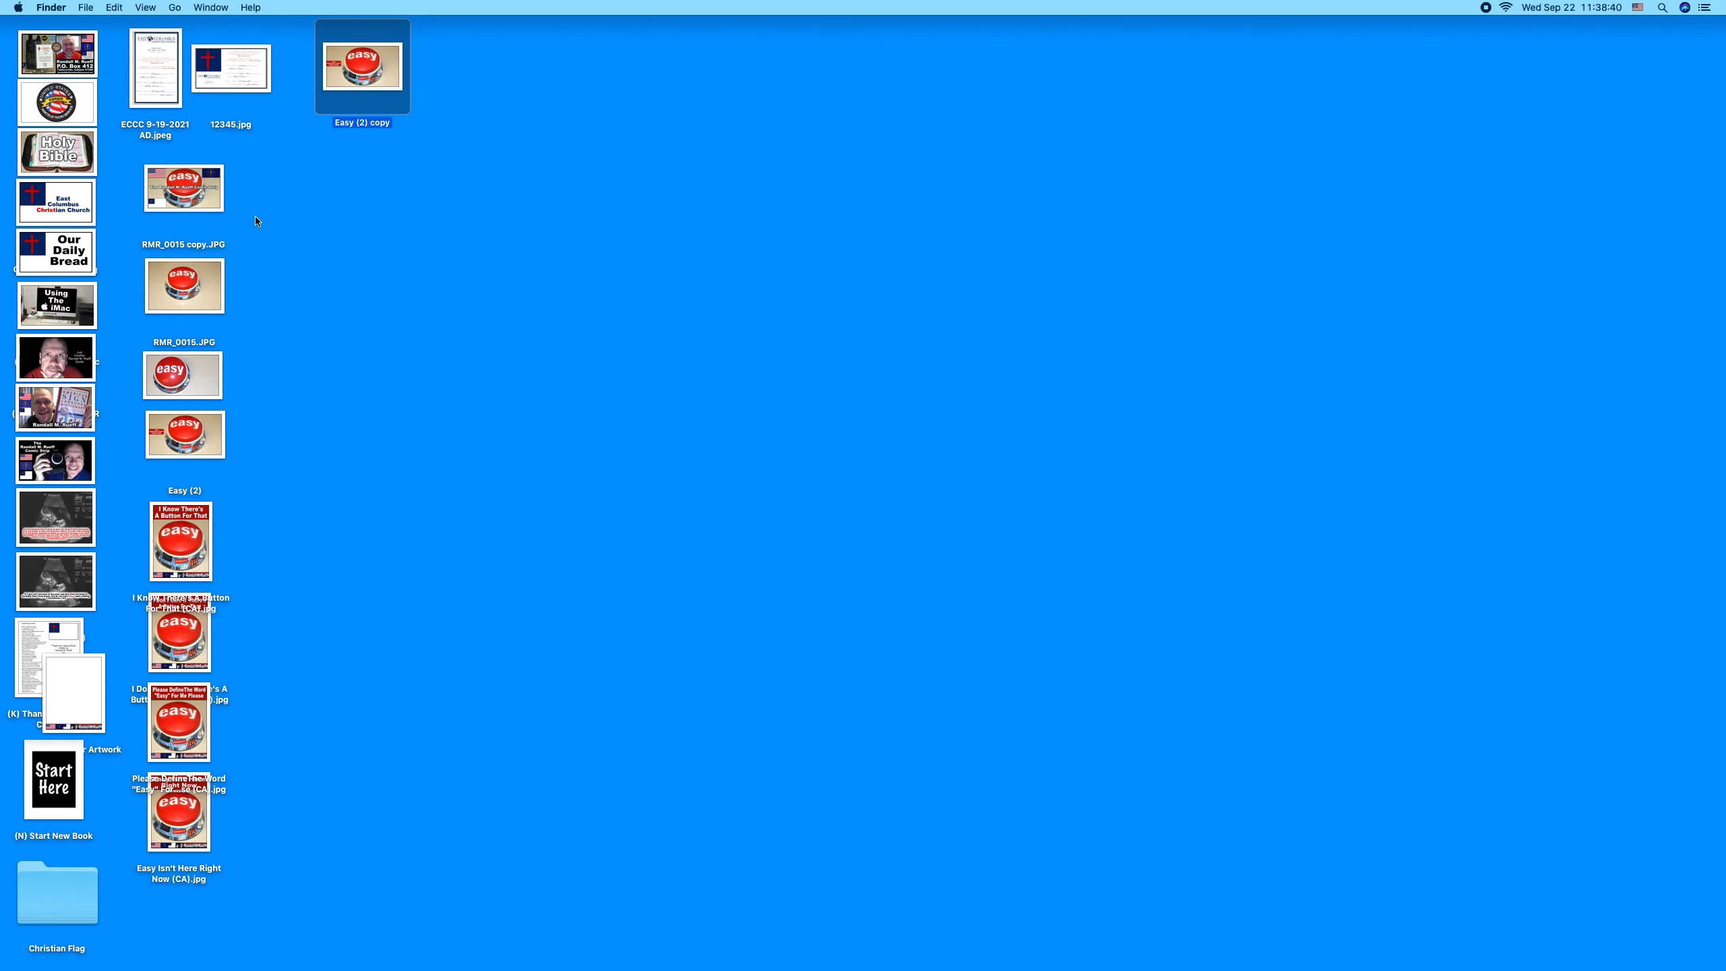
# Step: Lock the eight easy-button images from RMR_0015 copy.JPG down to Easy Isn't Here Right Now (CA).jpg through their shared info
pyautogui.moveTo(262, 141); pyautogui.dragTo(182, 864)
pyautogui.press('ctrl+super+i')
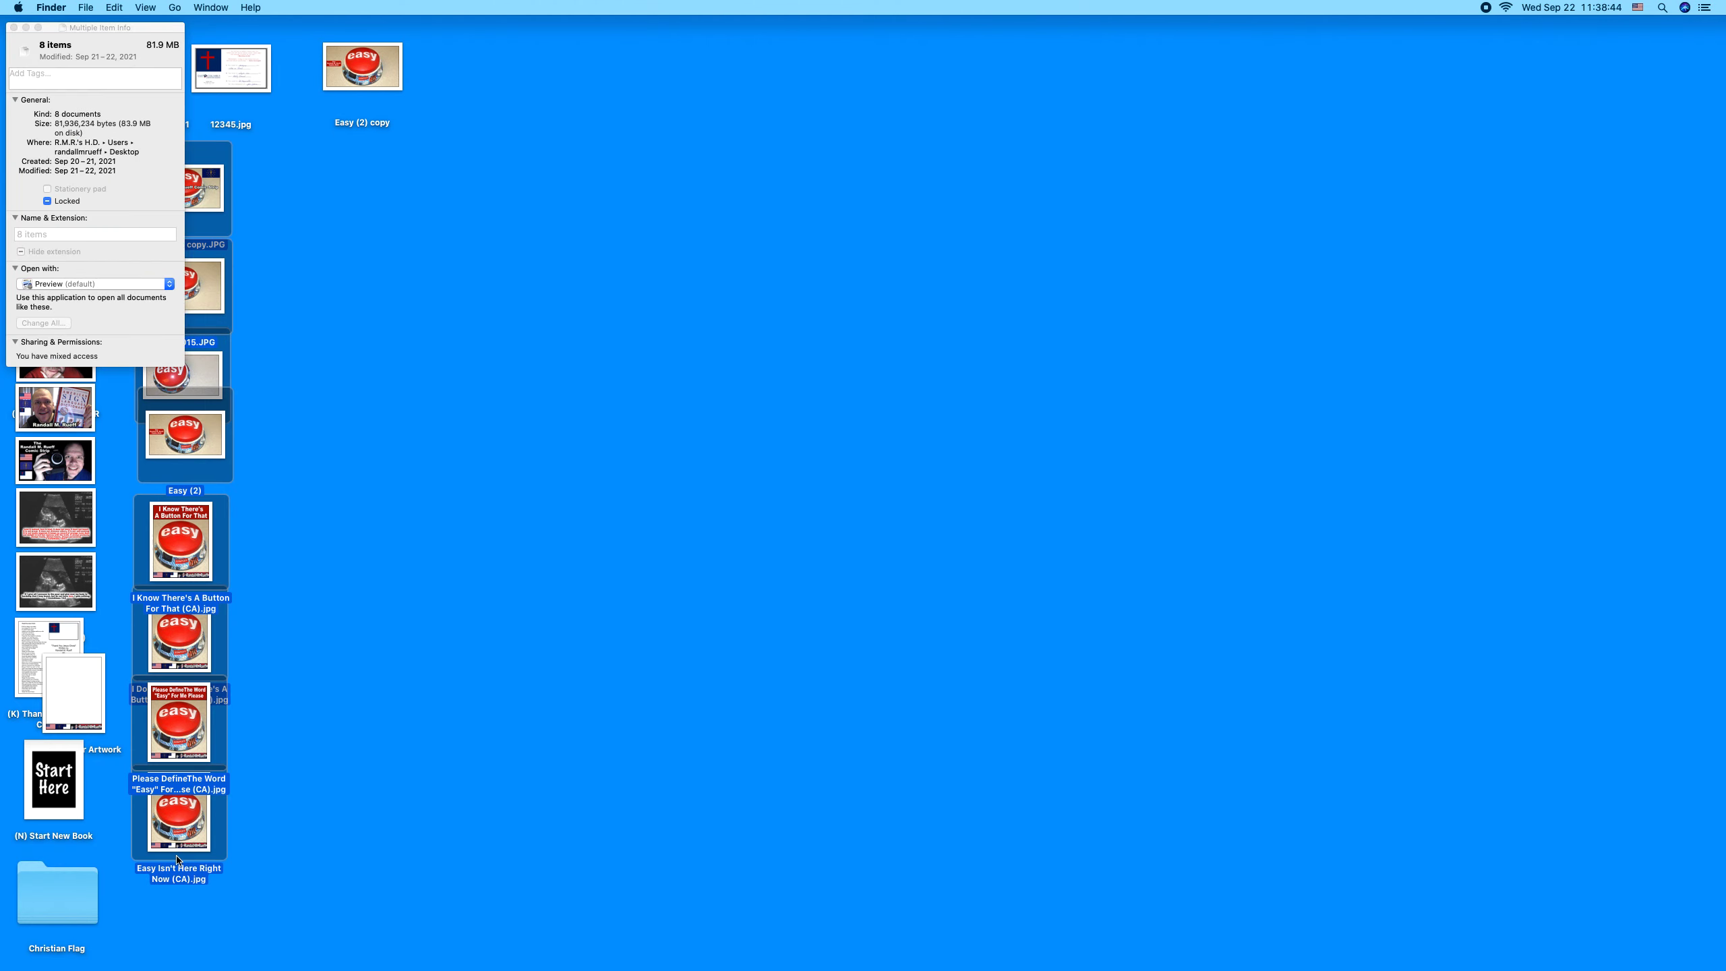
pyautogui.click(47, 201)
pyautogui.click(14, 27)
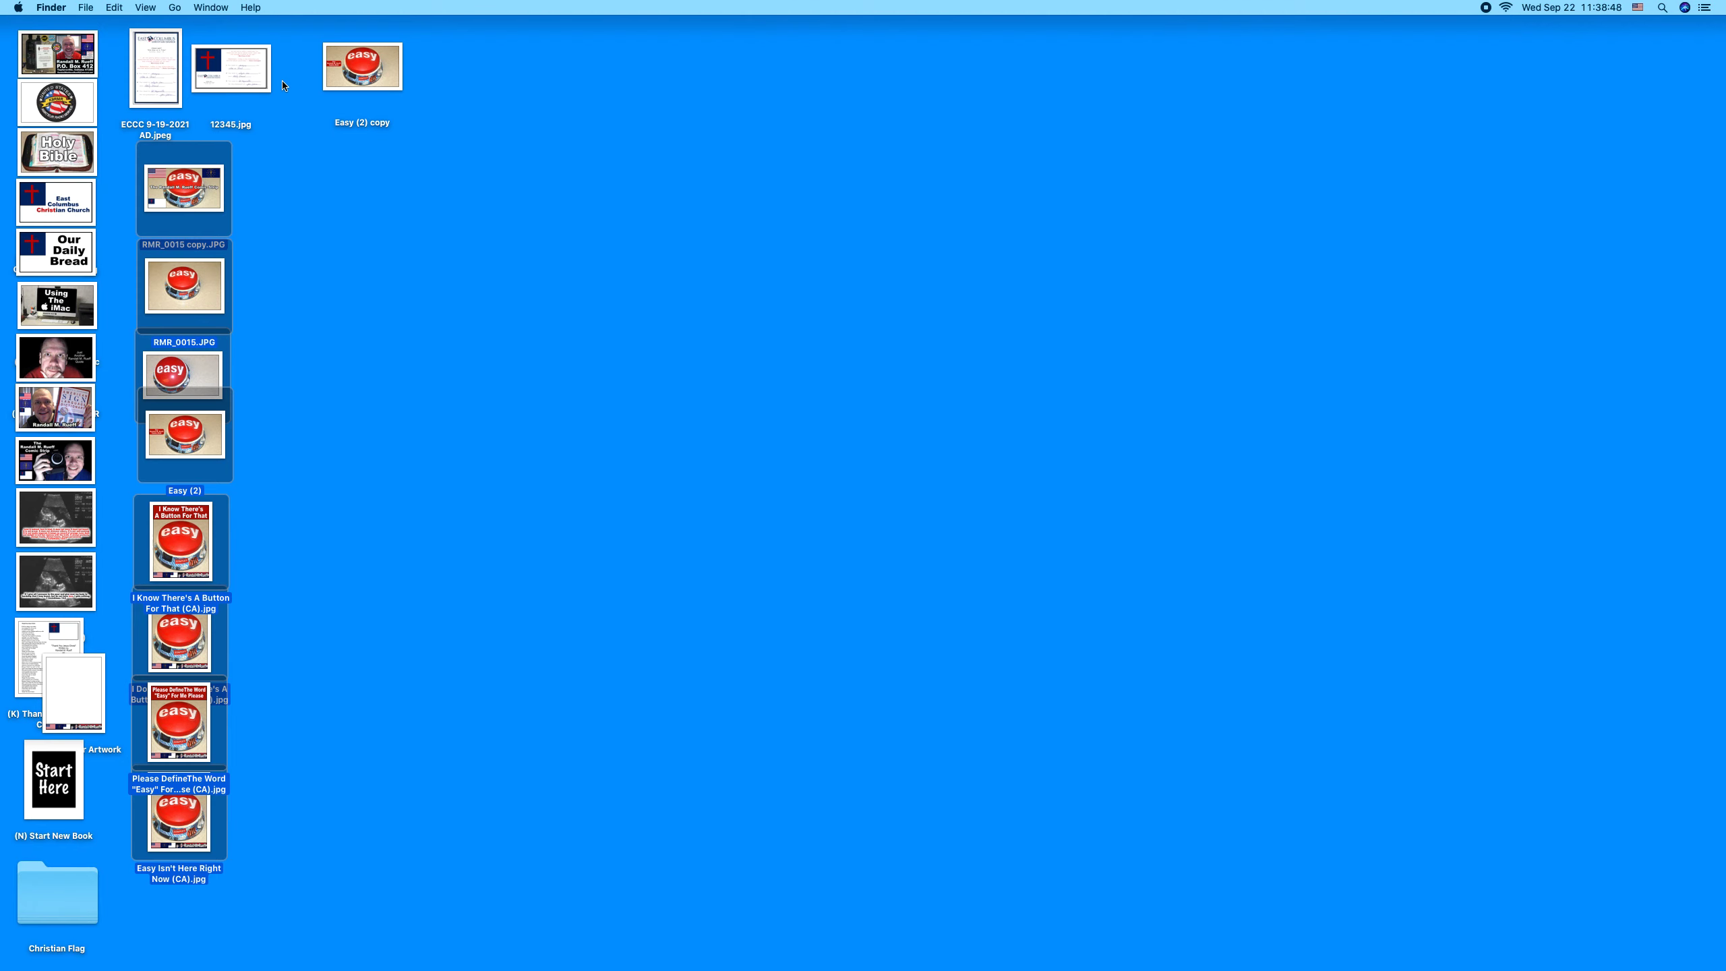
# Step: Check the file info of Easy (2) copy for its locked status and close it
pyautogui.click(351, 77)
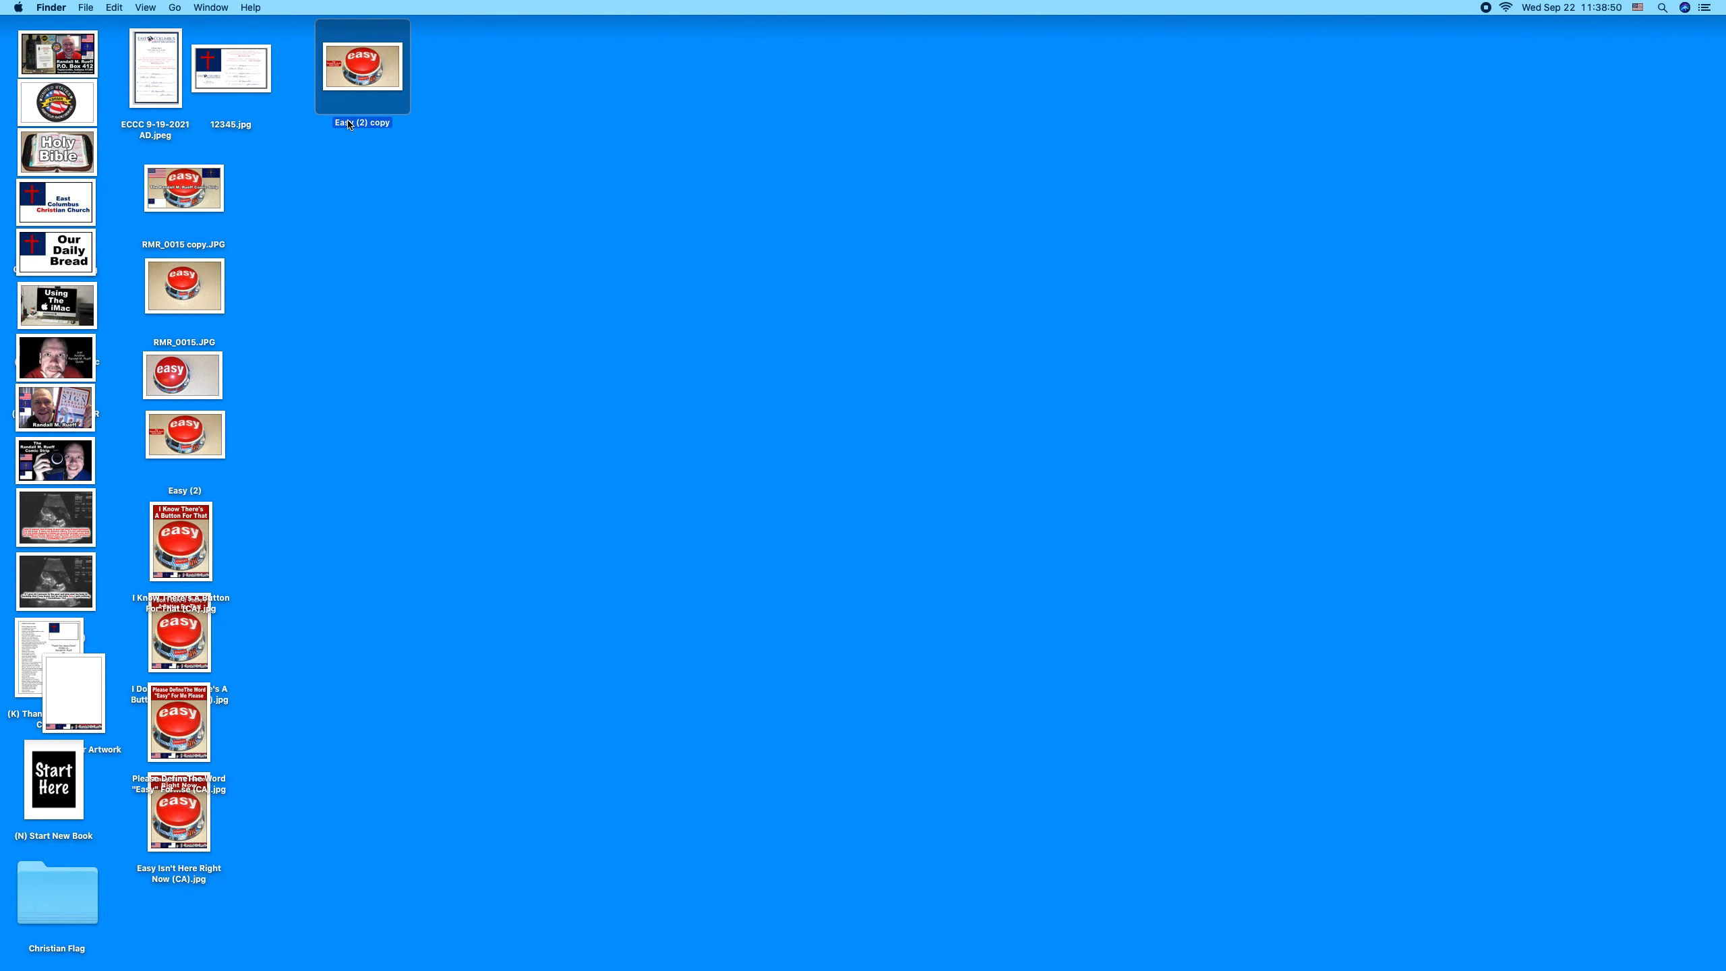
pyautogui.press('super+i')
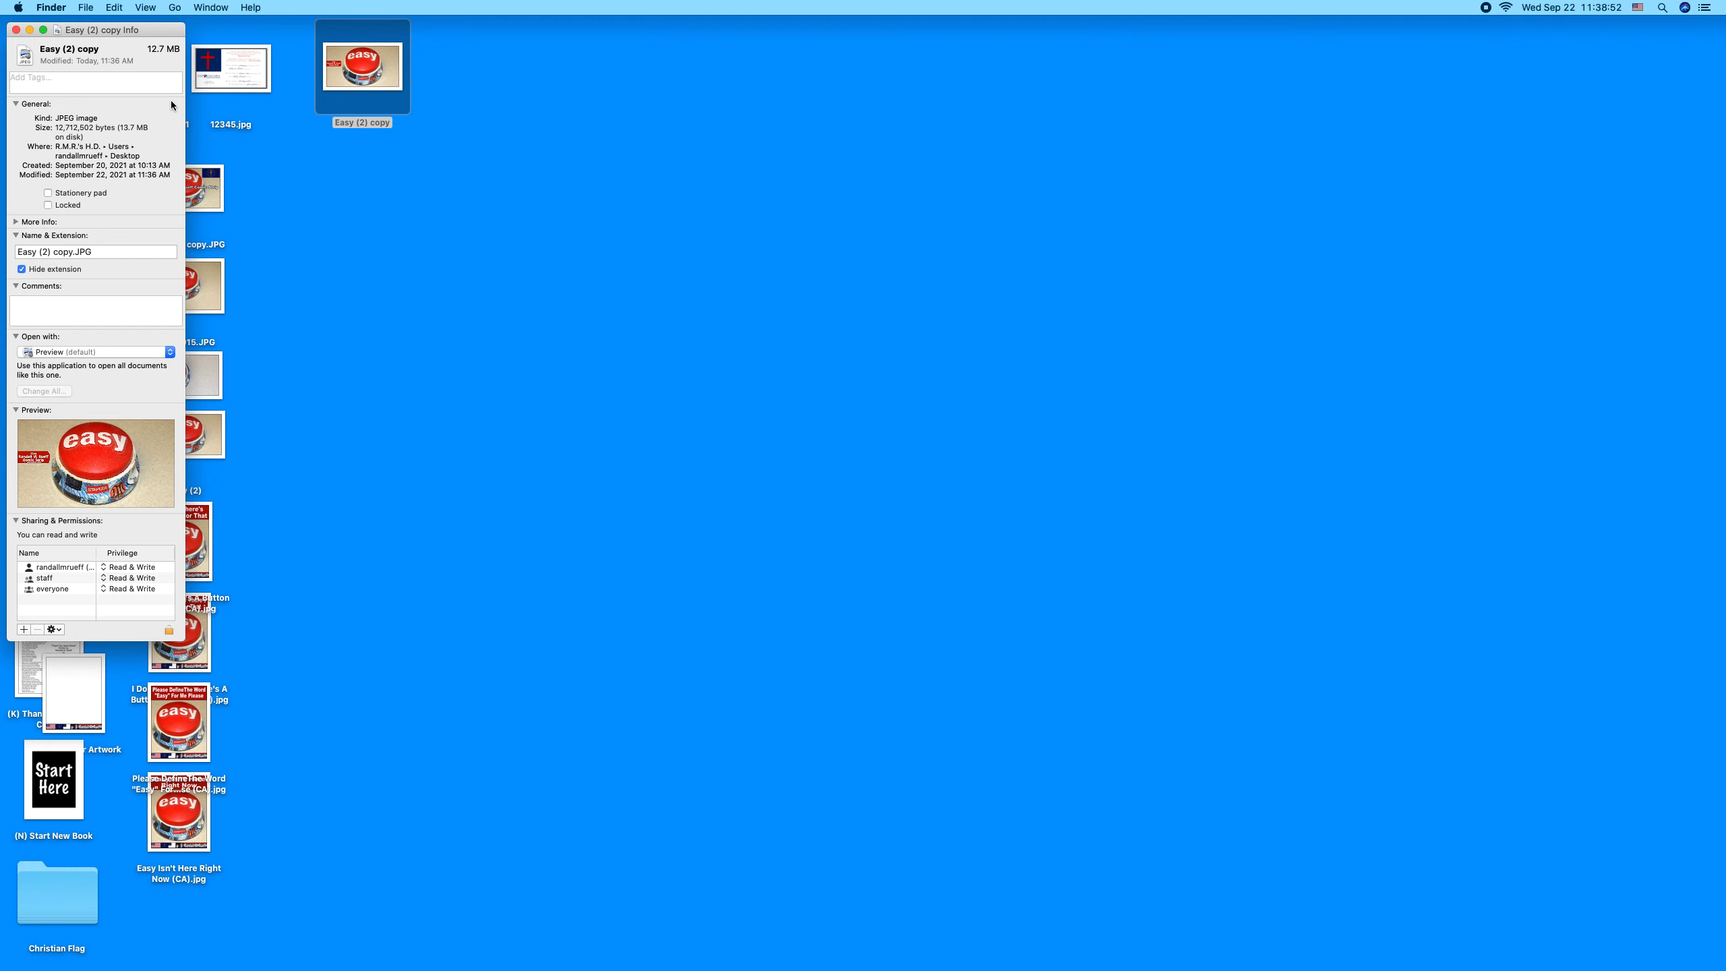
pyautogui.click(16, 29)
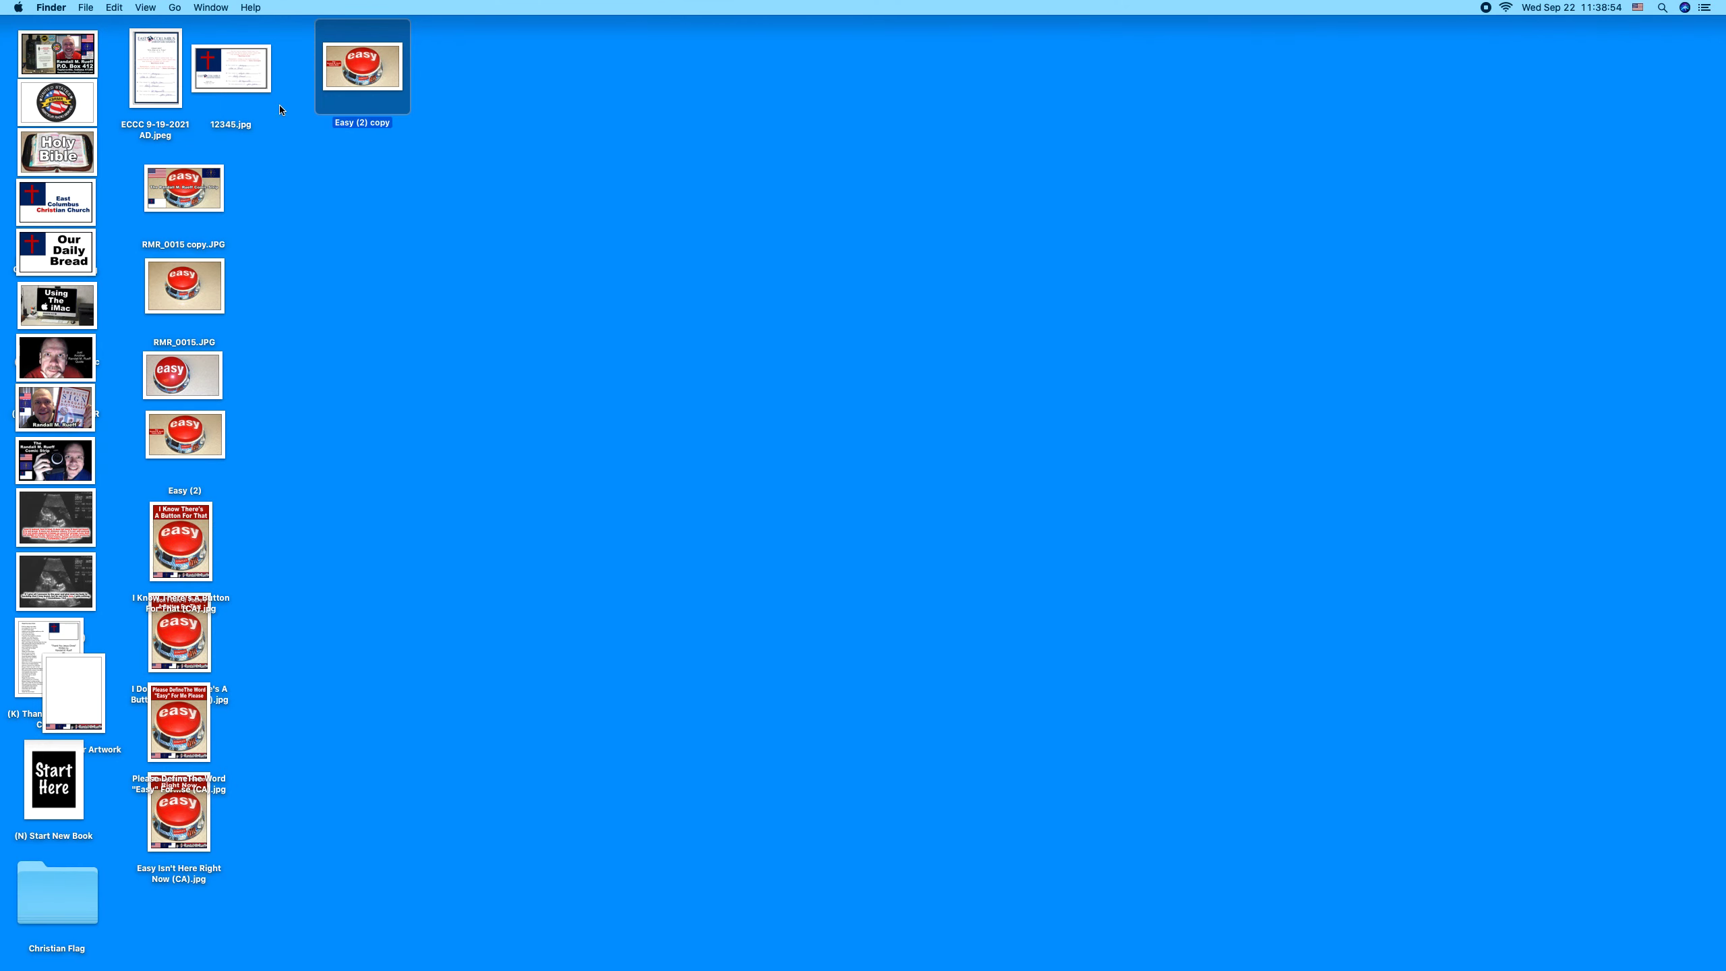
# Step: Rename Easy (2) copy as "AAAAAAAAAAA"
pyautogui.click(364, 122)
pyautogui.write('AAAAAAAAAAA')
pyautogui.click(338, 232)
# Step: Open the AAAAAAAAAAA image in Preview and shift its window slightly to the right
pyautogui.click(354, 79)
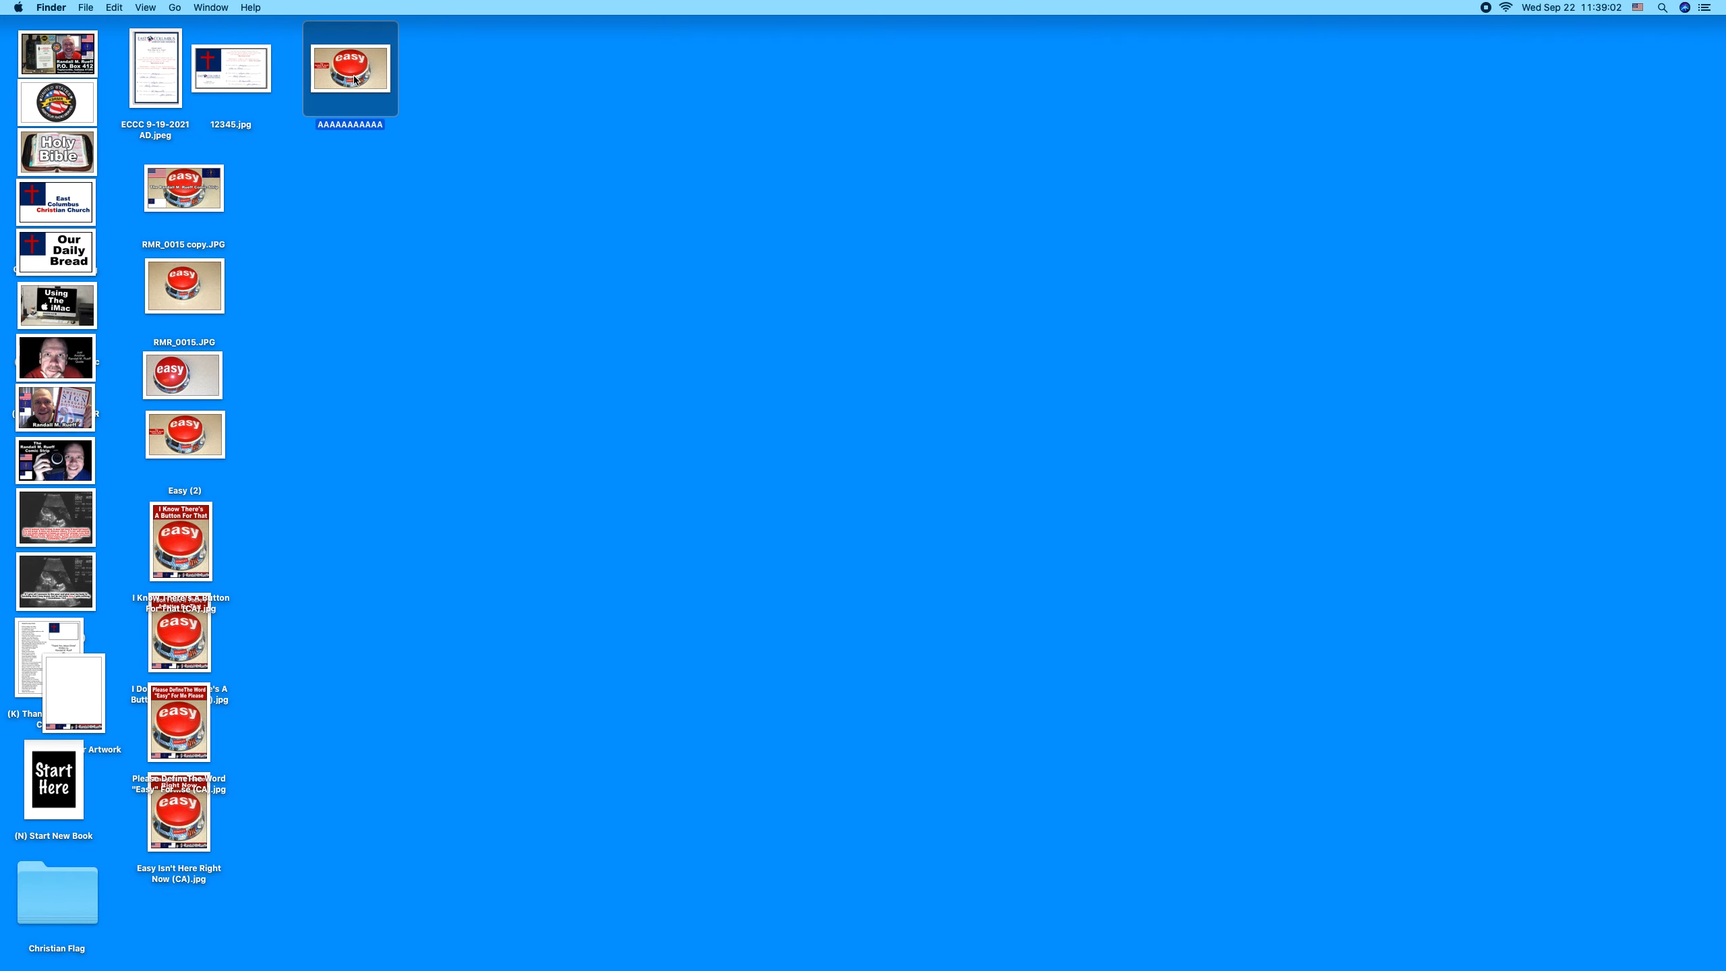
pyautogui.doubleClick(354, 79)
pyautogui.moveTo(351, 39); pyautogui.dragTo(415, 43)
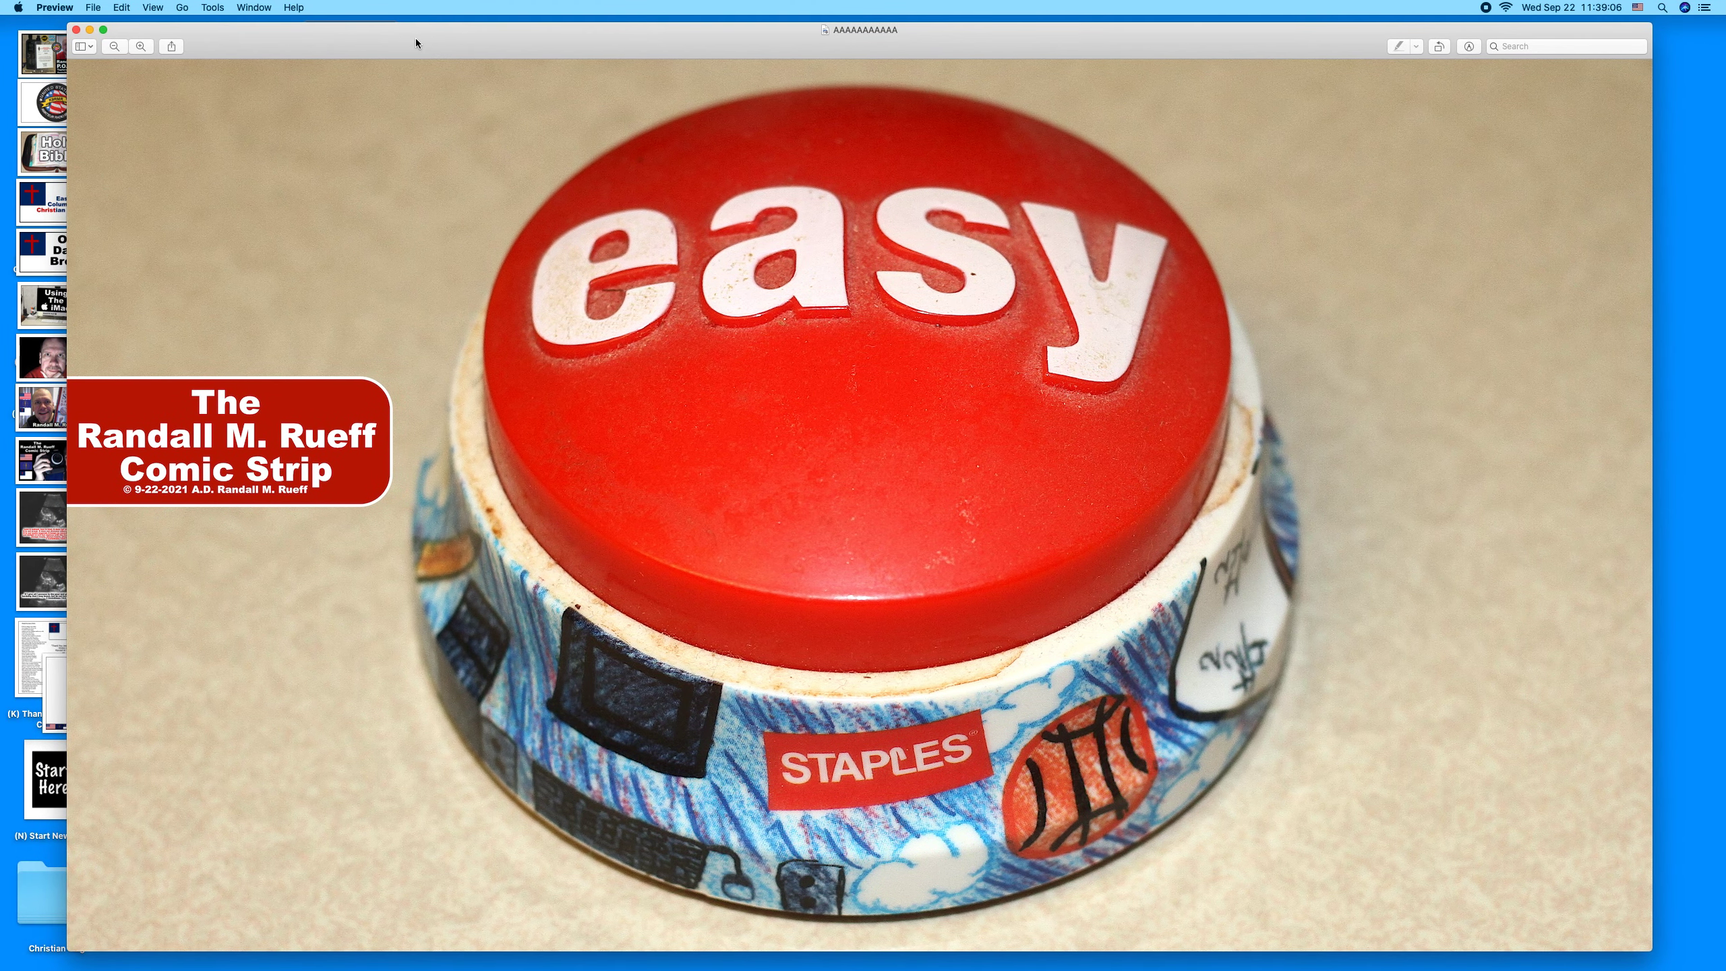